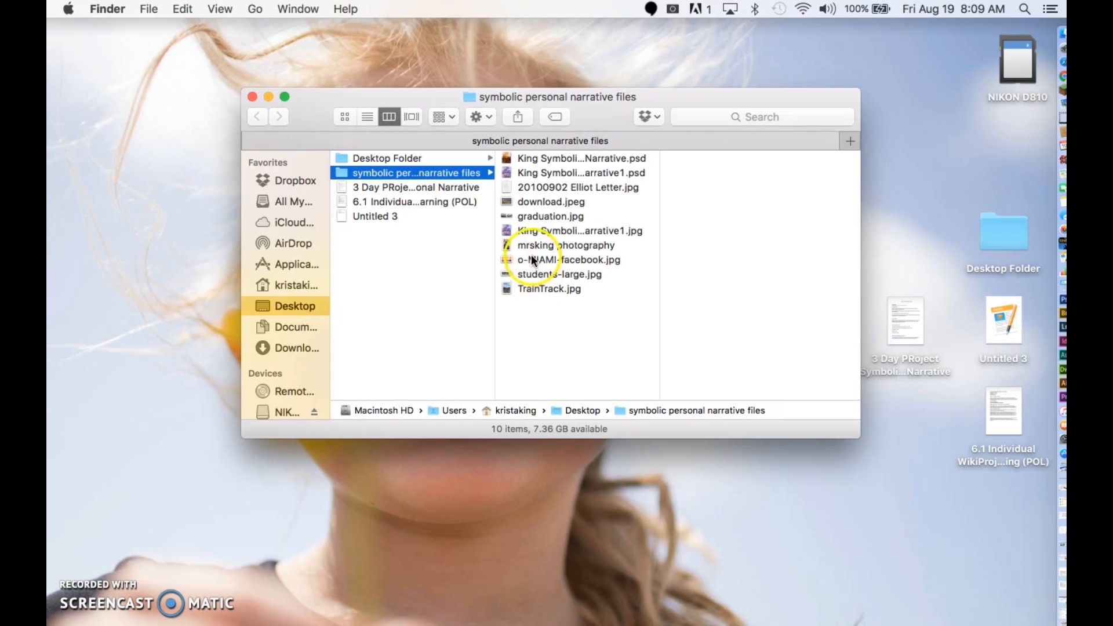
- View the camera portrait, TrainTrack.jpg, students-large.jpg and graduation.jpg from the symbolic personal narrative files folder
double_click(525, 245)
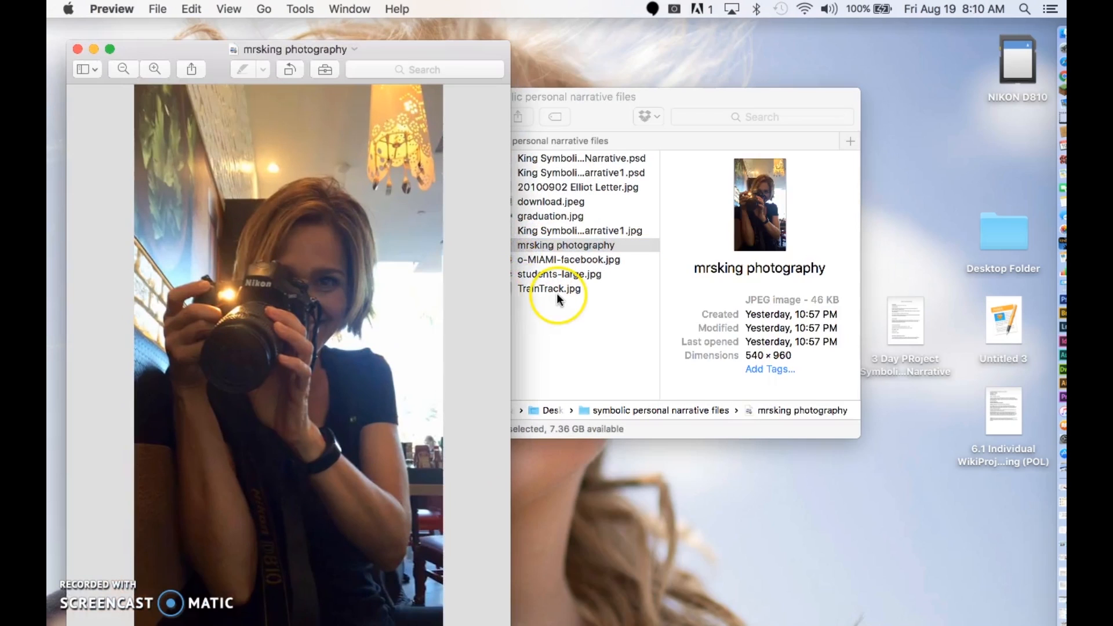
double_click(548, 286)
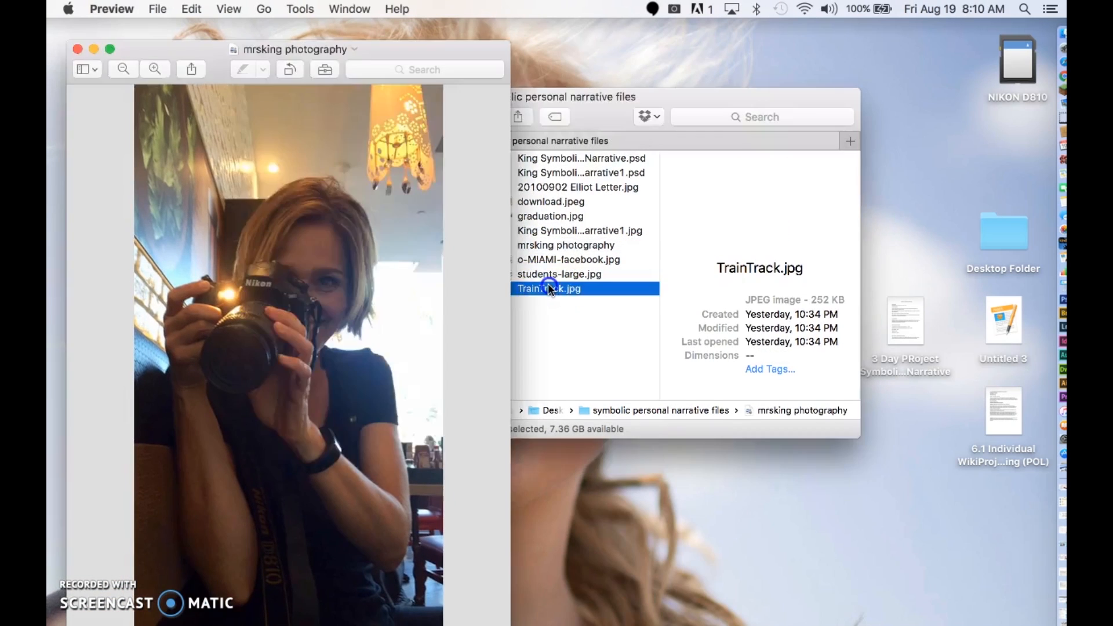
click(560, 274)
double_click(560, 273)
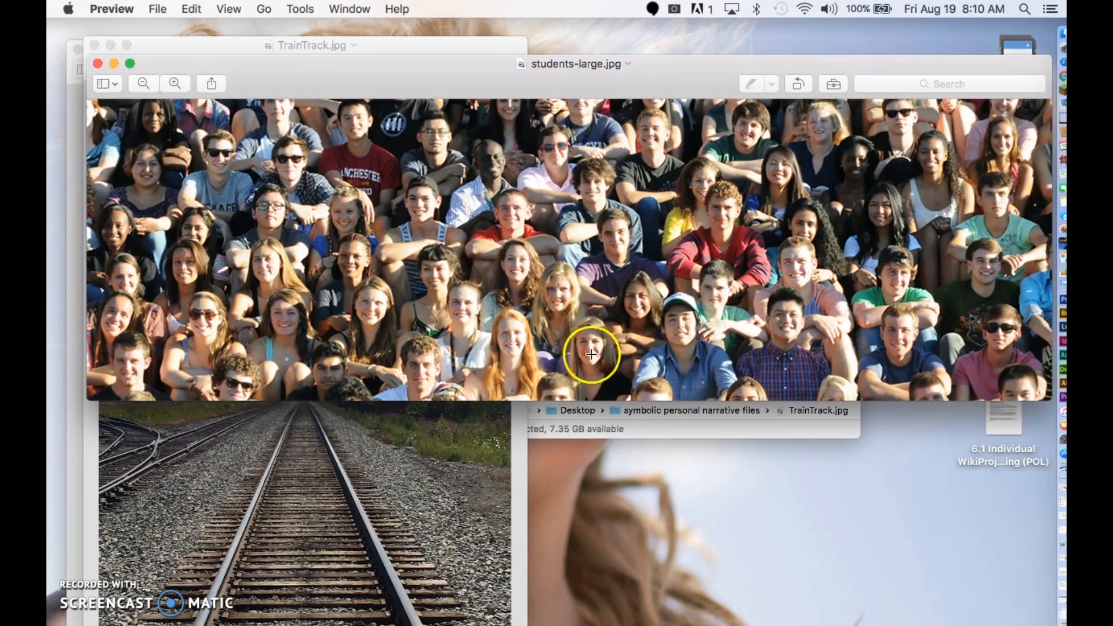
click(584, 432)
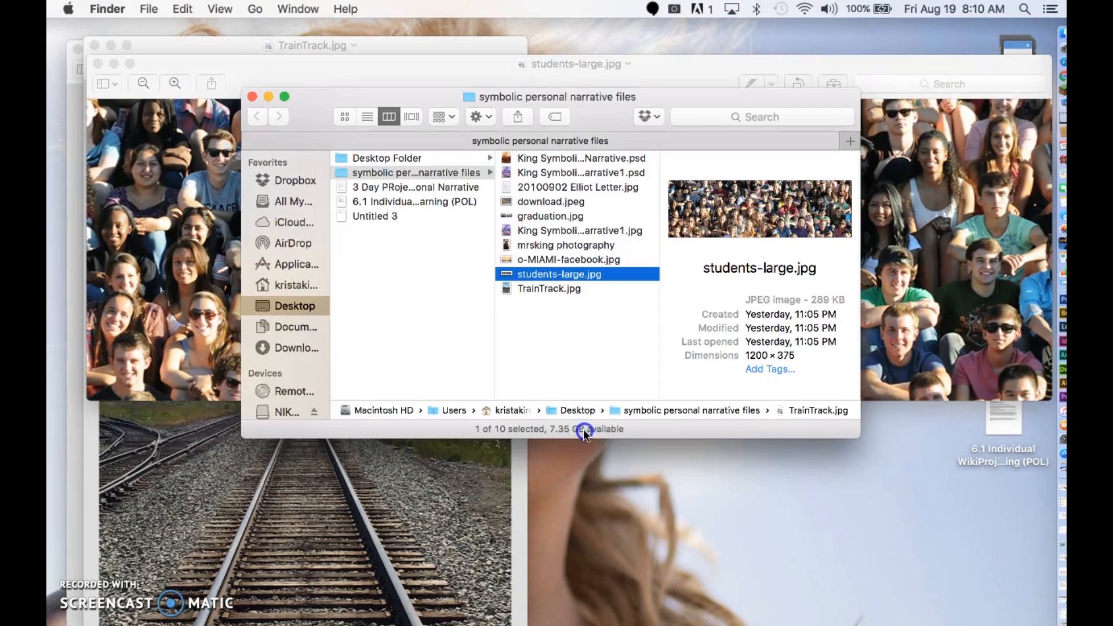
double_click(534, 217)
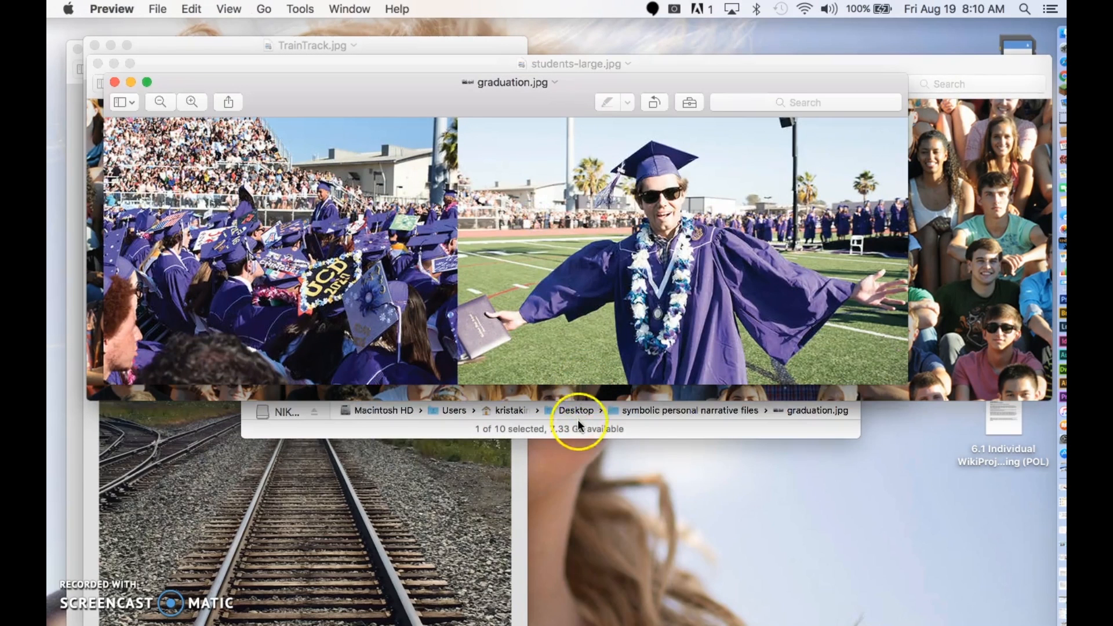
click(578, 422)
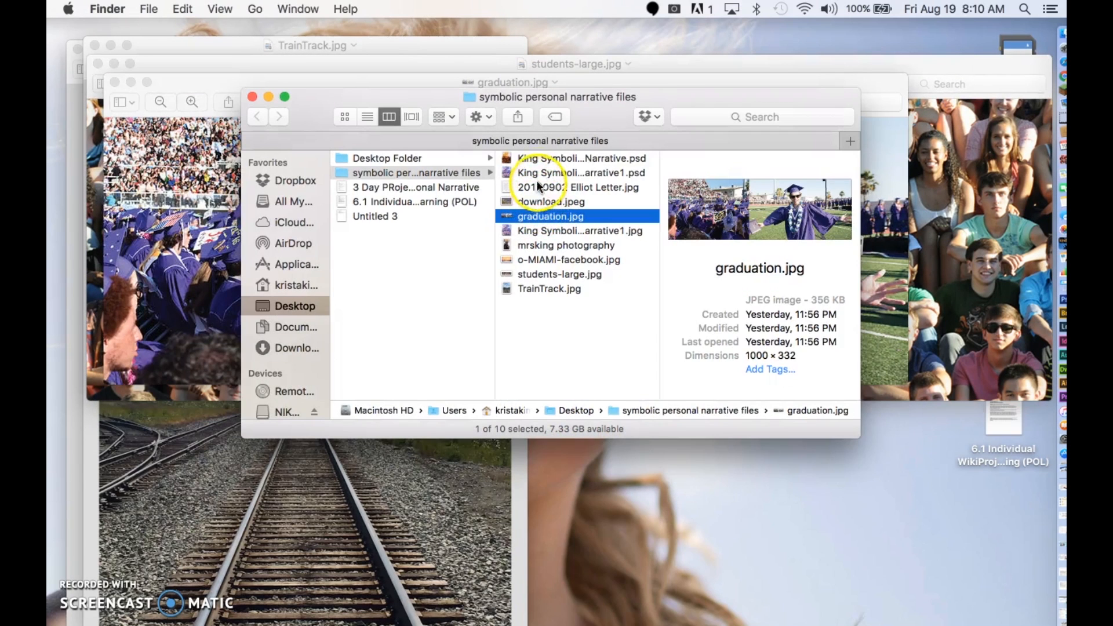
- View download.jpeg in an enlarged preview window and open the scanned handwritten letter from the same folder
double_click(543, 201)
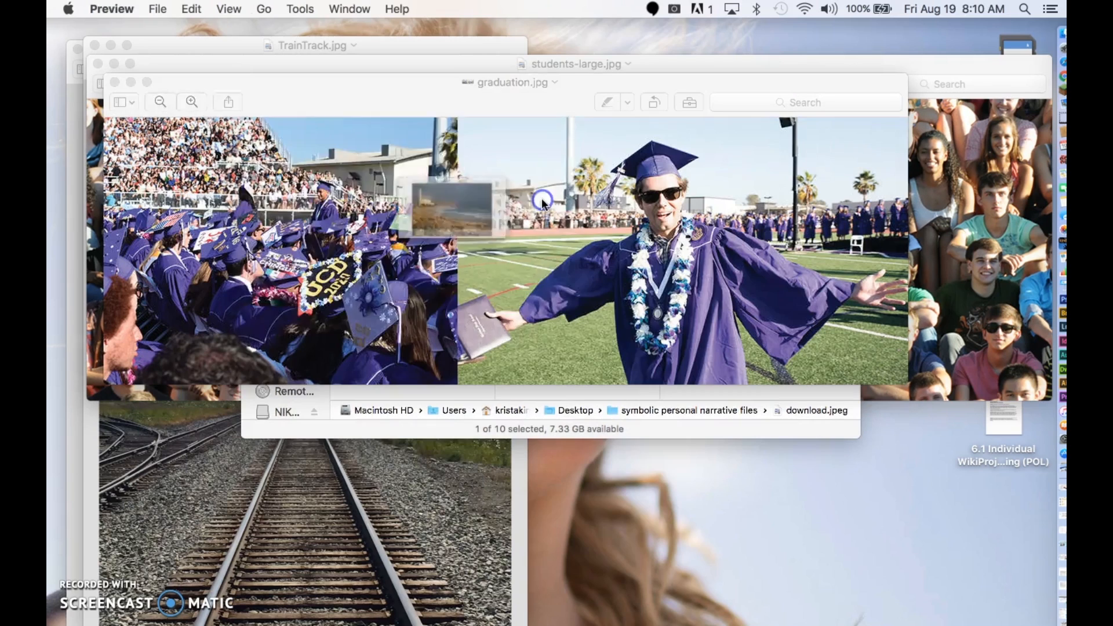
drag(565, 317, 801, 595)
key(super+plus)
key(super+plus)
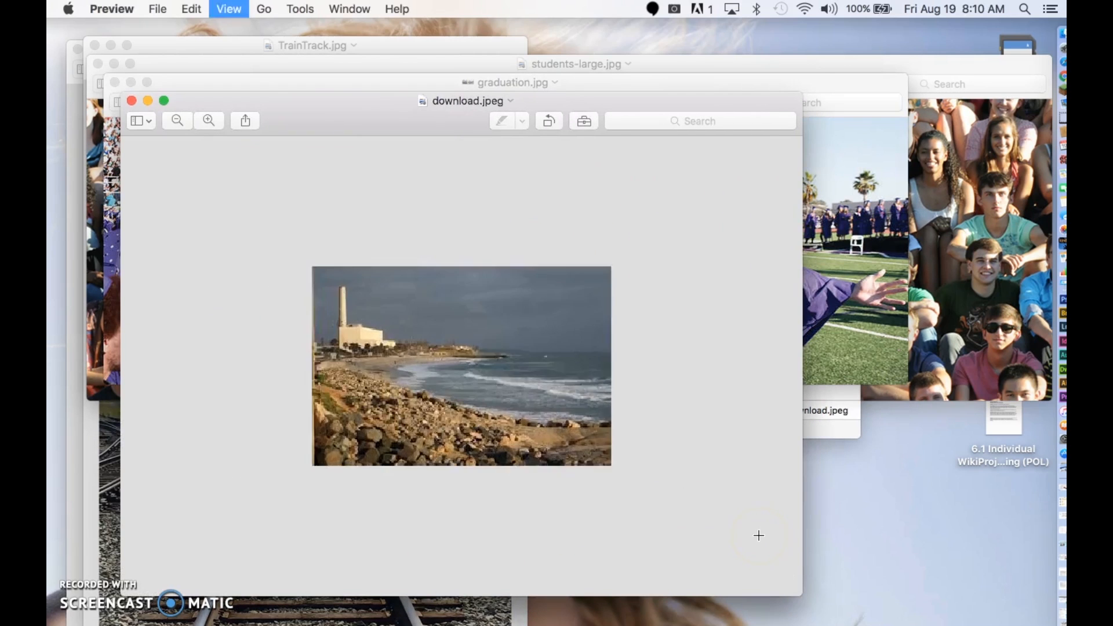
key(super+minus)
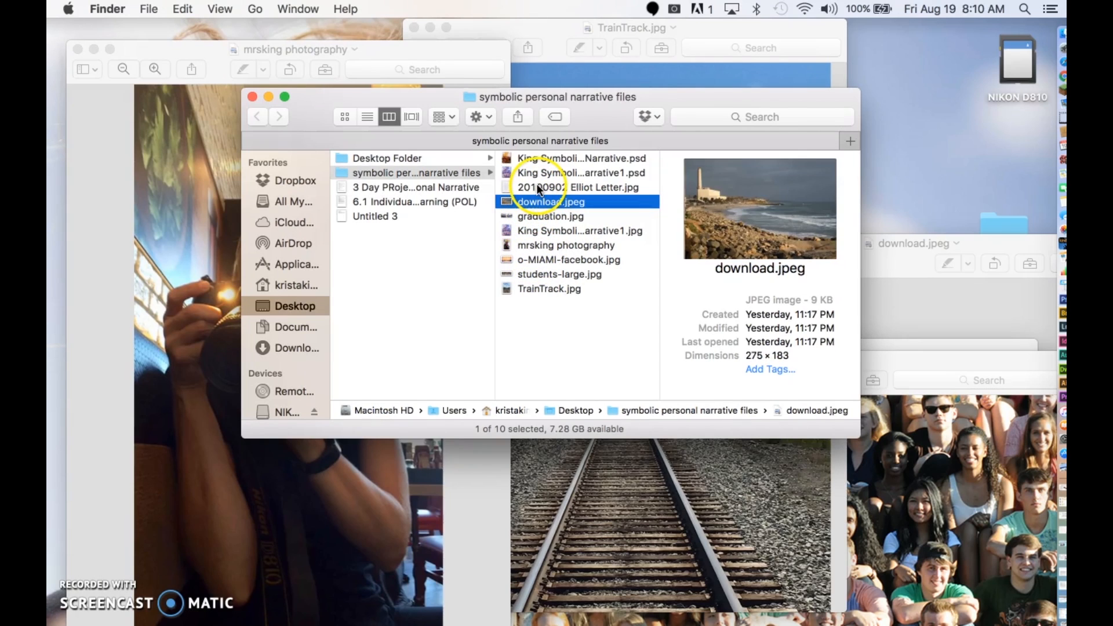
double_click(538, 187)
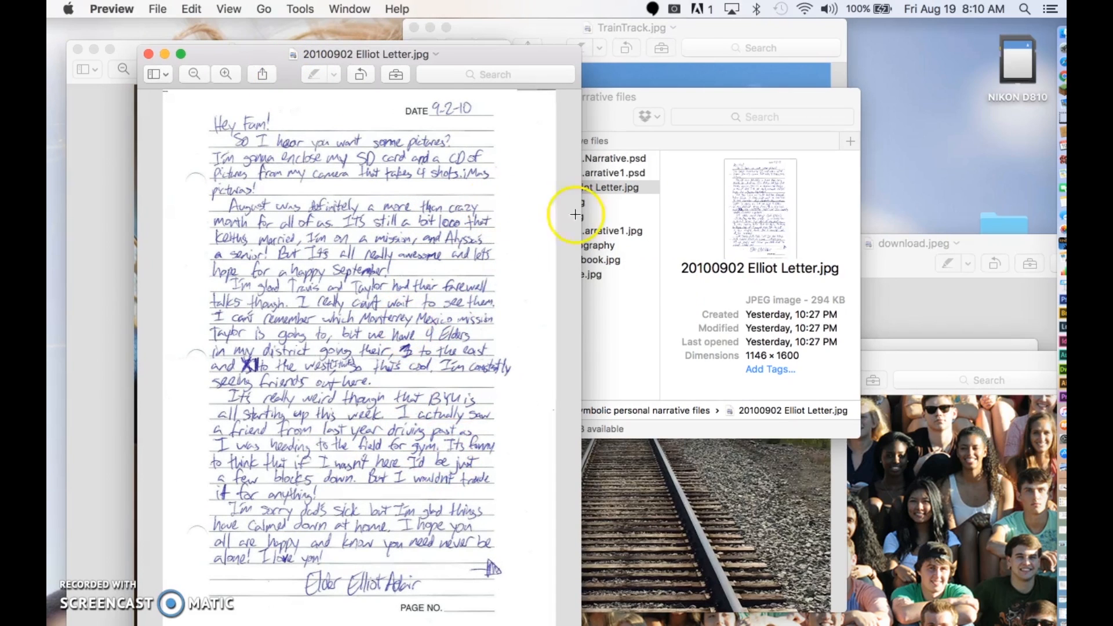
- Switch to Photoshop and open the scanned letter, download.jpeg and graduation.jpg together from the symbolic personal narrative files folder
click(1059, 300)
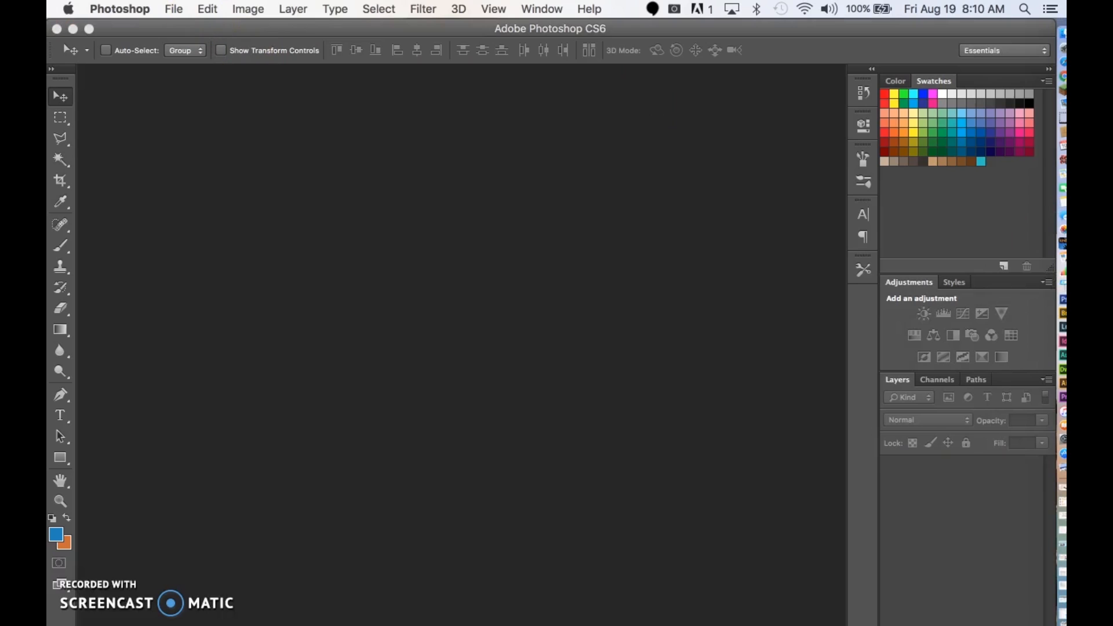
click(173, 8)
click(188, 46)
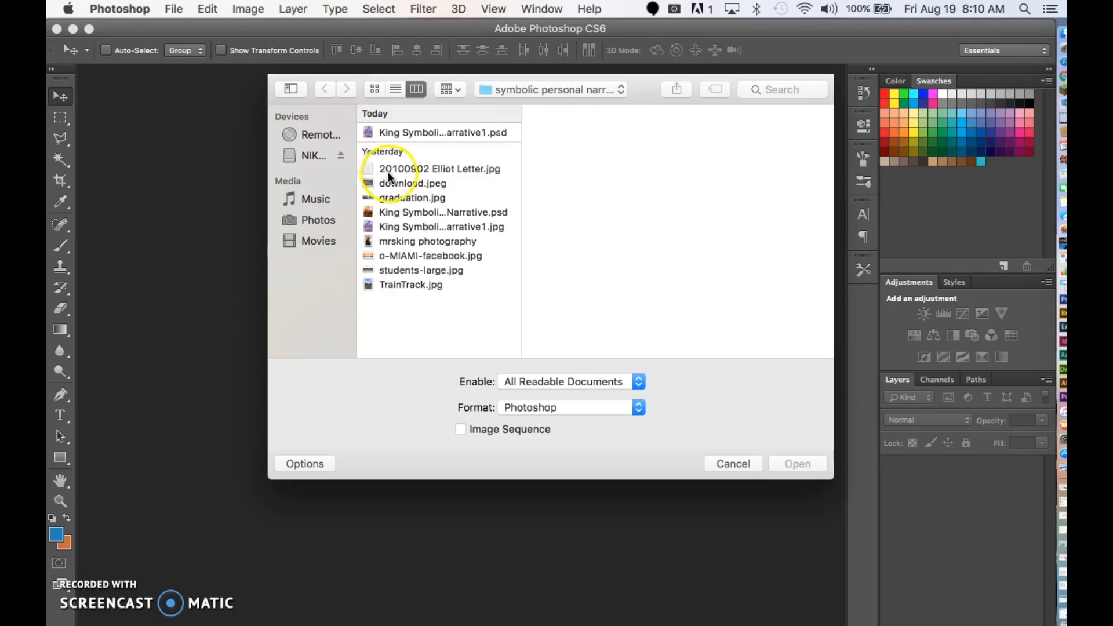
click(429, 169)
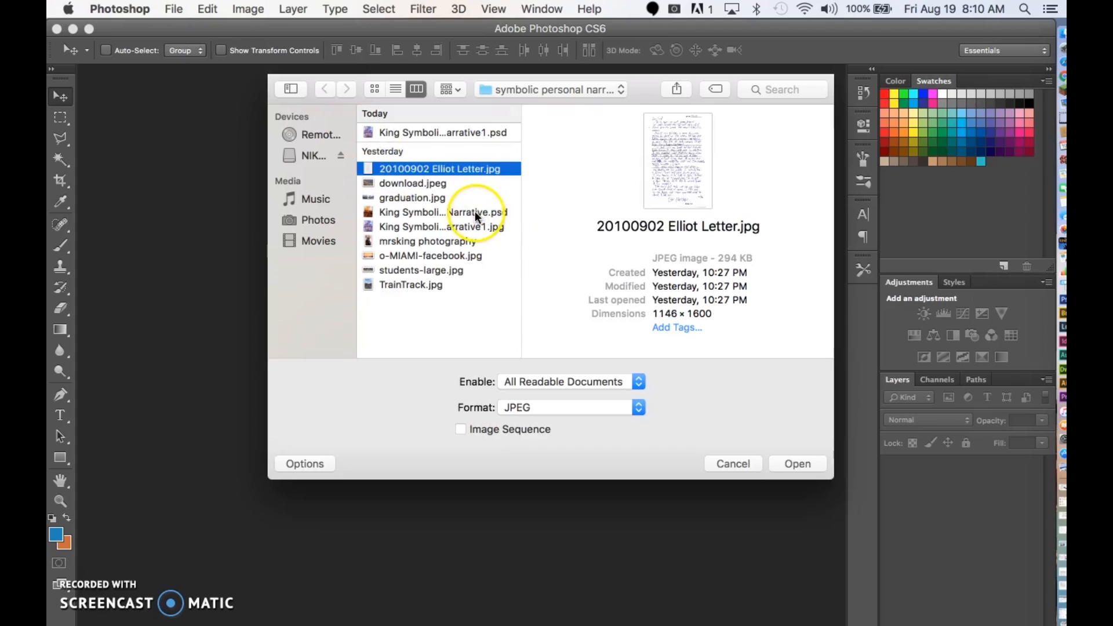
click(422, 187)
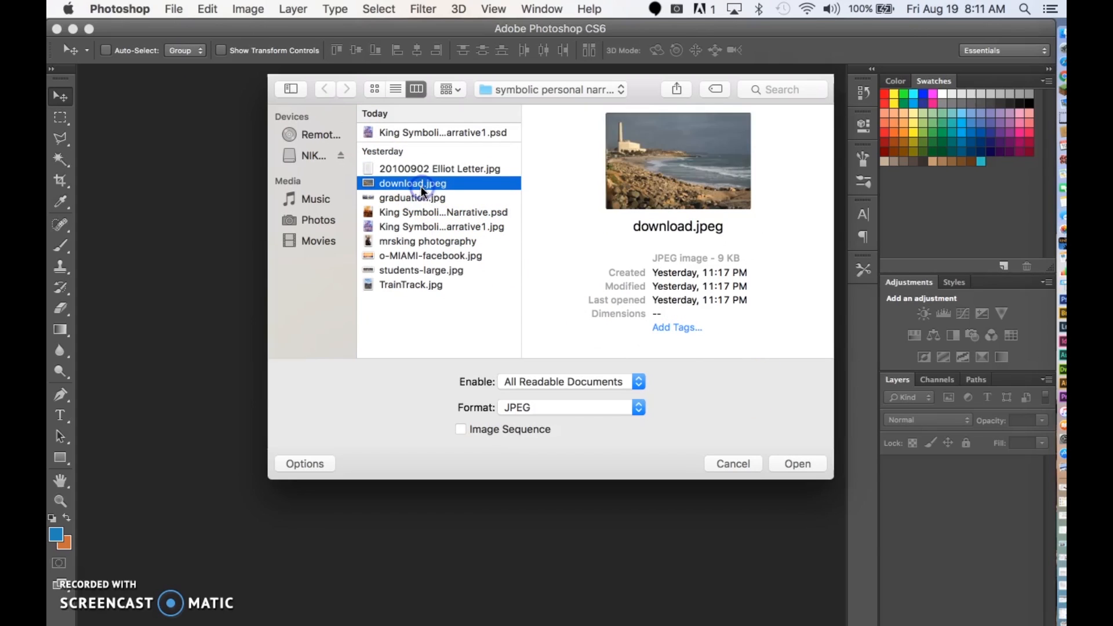
click(425, 198)
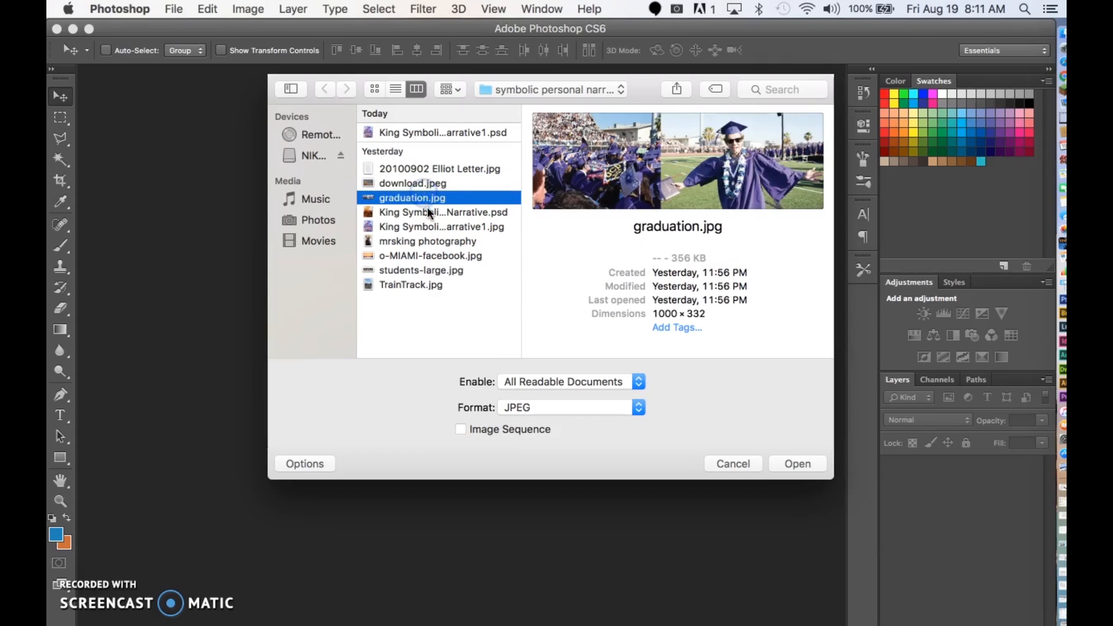
shift+click(420, 169)
click(817, 464)
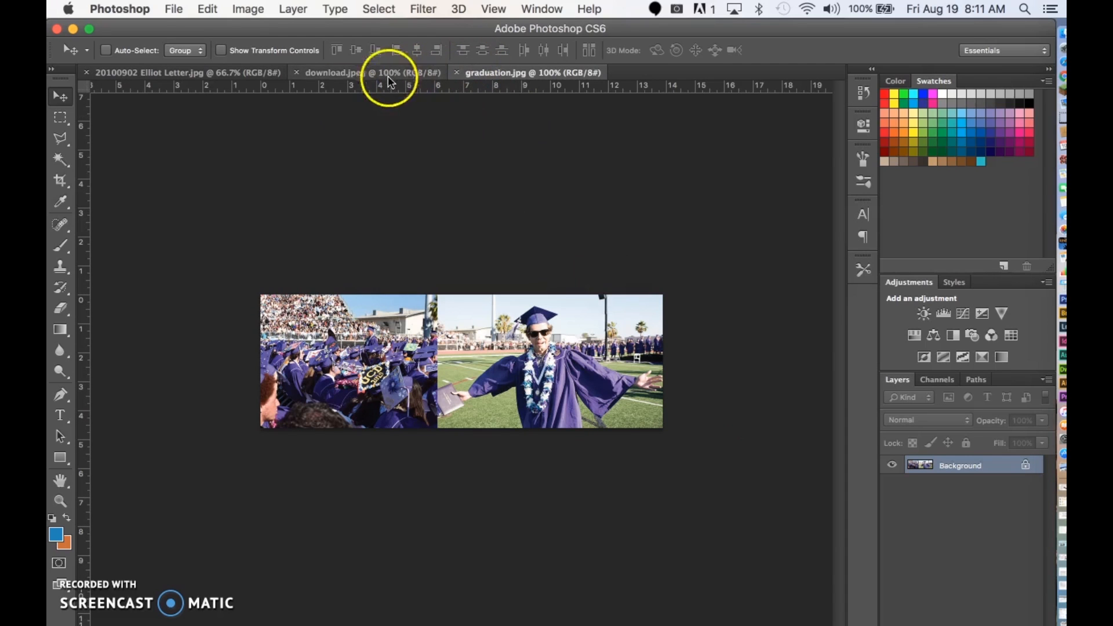
- Open the portrait of the woman holding a camera from the project folder
click(185, 12)
click(187, 43)
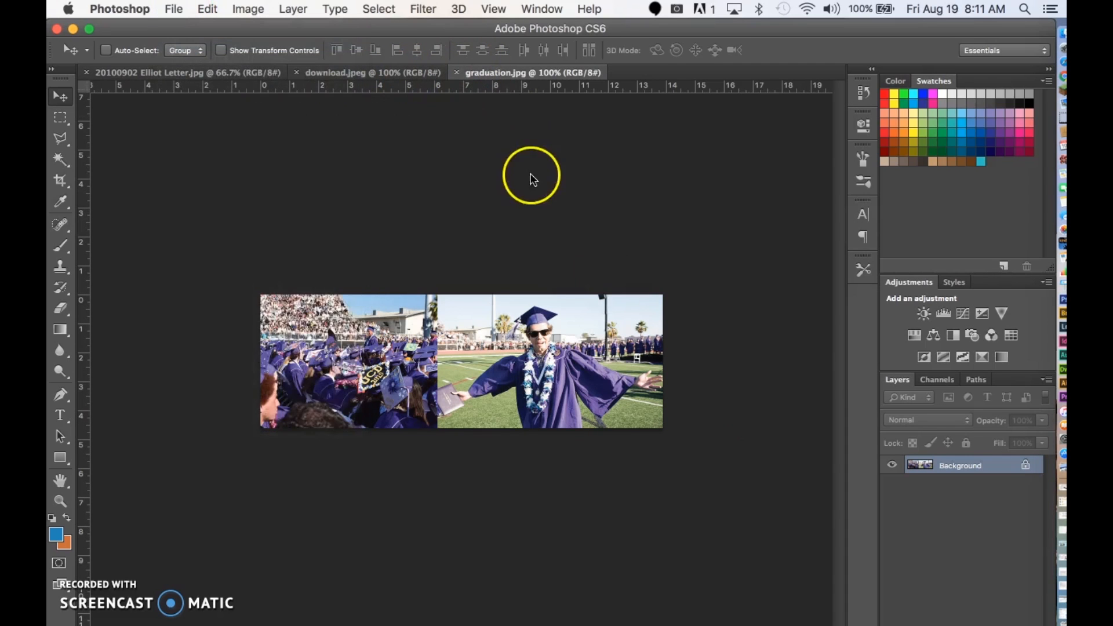
click(417, 286)
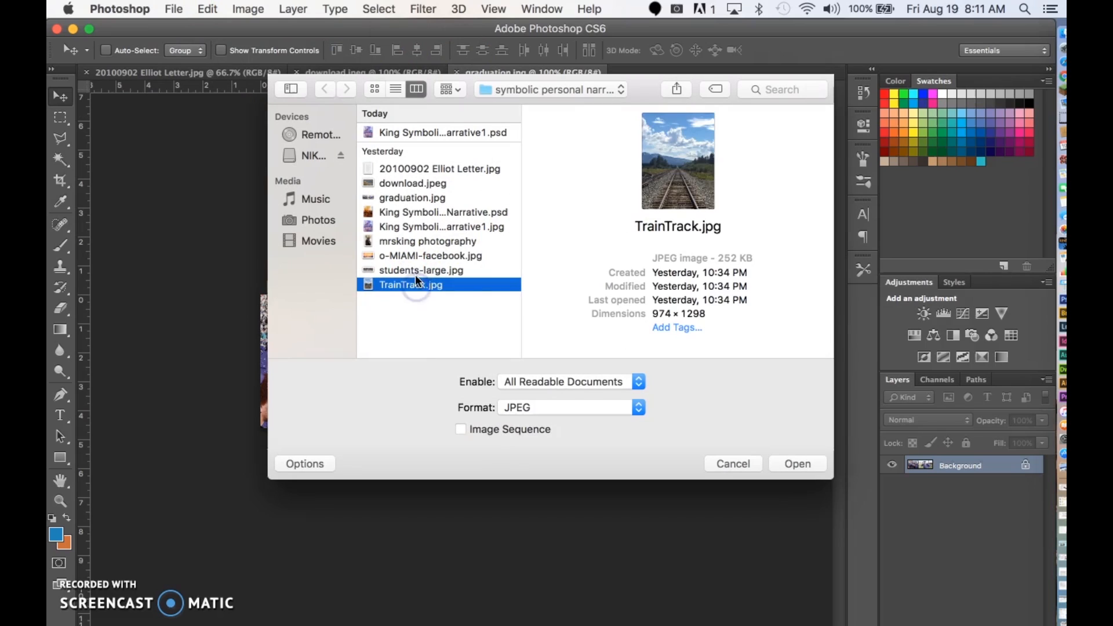
click(417, 271)
click(415, 255)
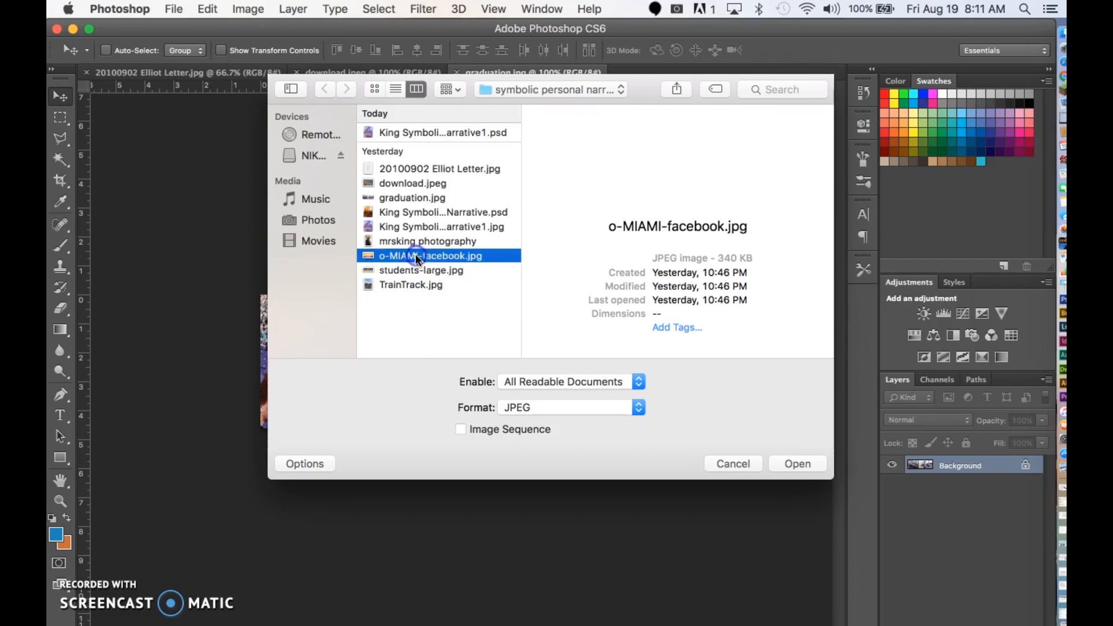
click(417, 241)
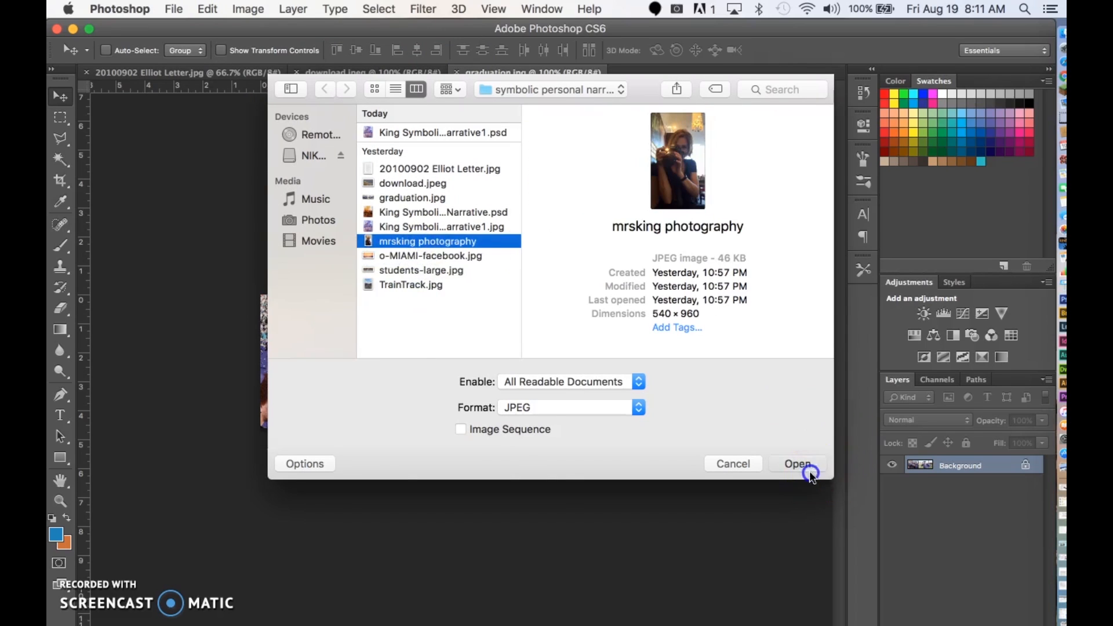
click(810, 471)
- Open students-large.jpg and TrainTrack.jpg together from the project folder
click(173, 9)
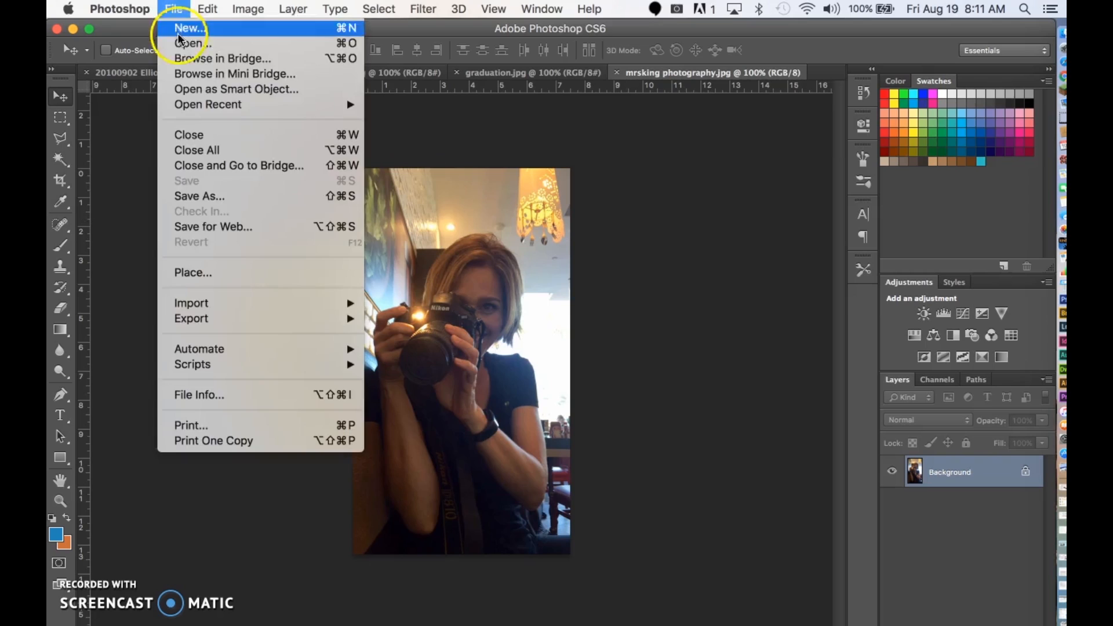
click(593, 192)
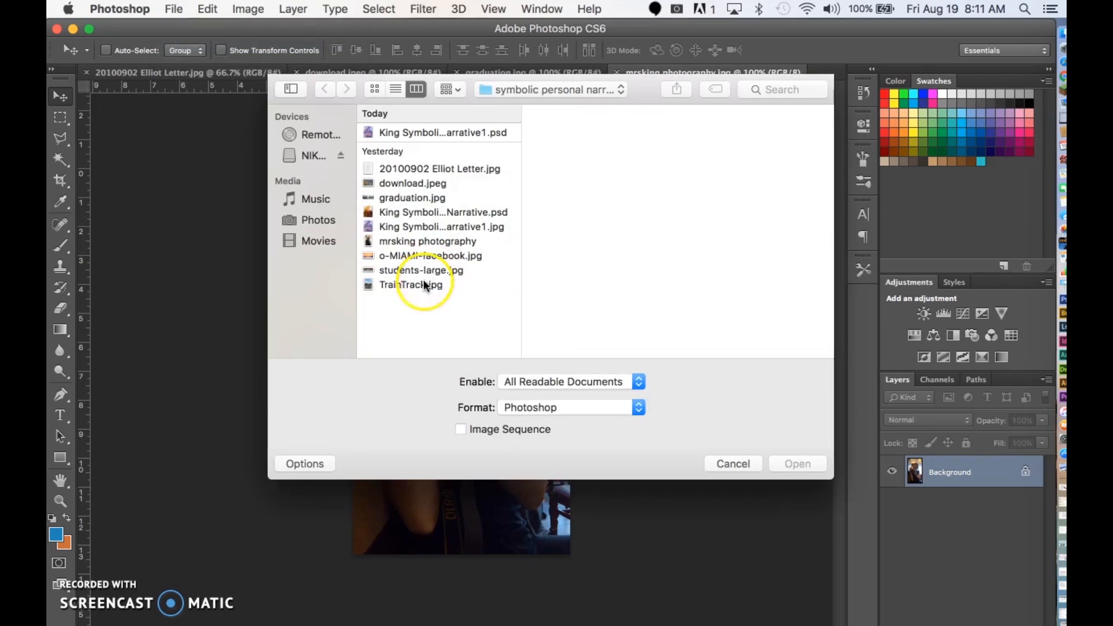
click(423, 284)
shift+click(422, 270)
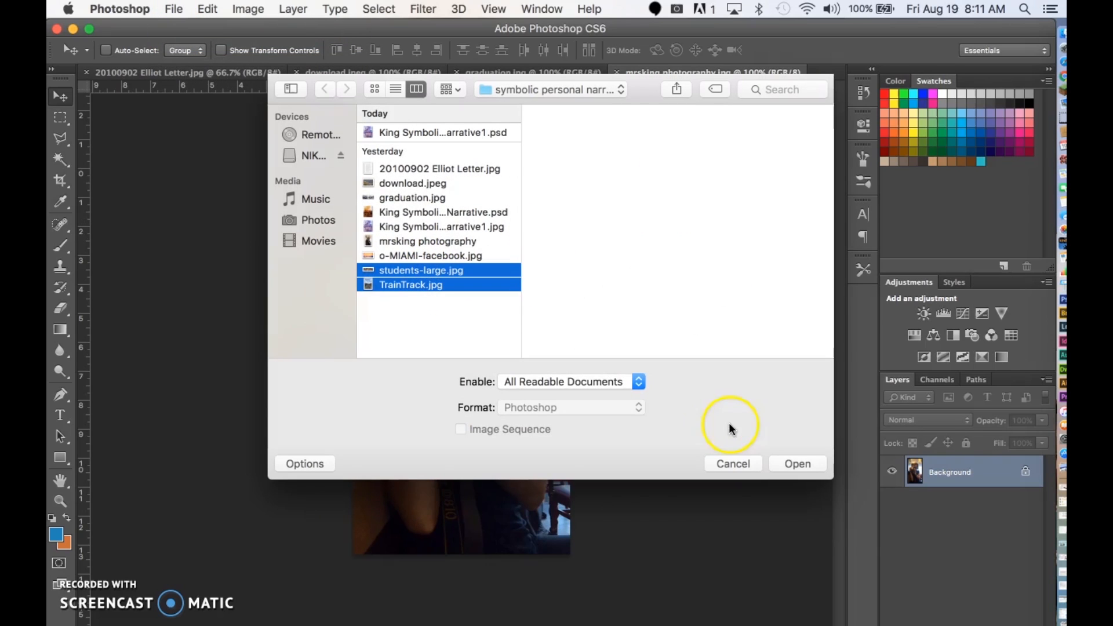
click(788, 461)
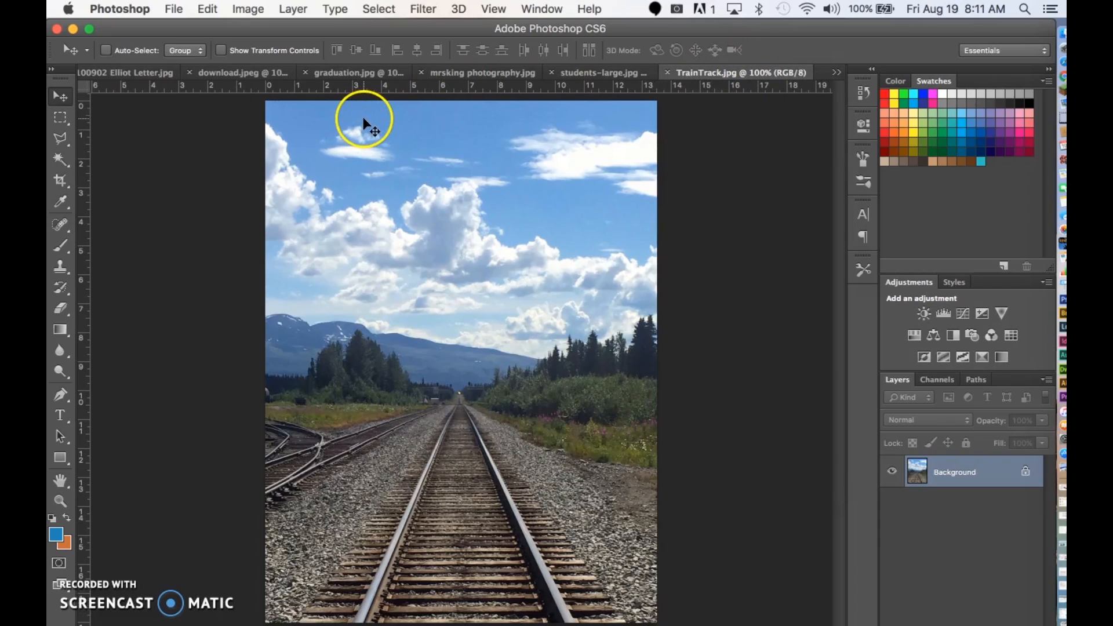
- Create a new document from the U.S. Paper preset, Letter size 8.5 × 11 inches, with a resolution of 150 pixels/inch
click(177, 9)
click(180, 27)
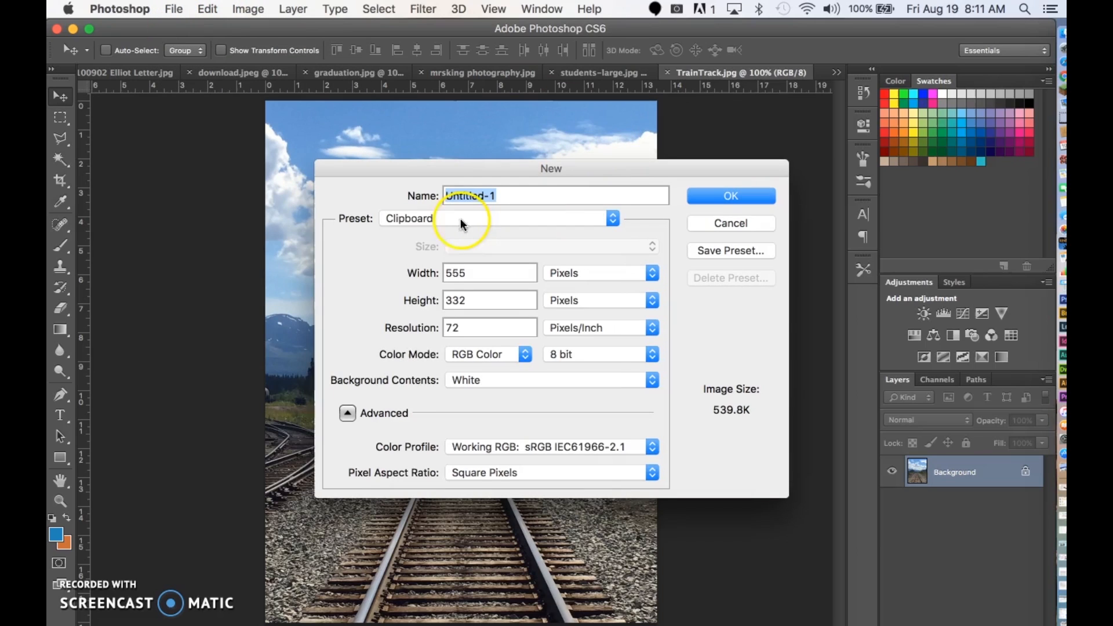
click(460, 218)
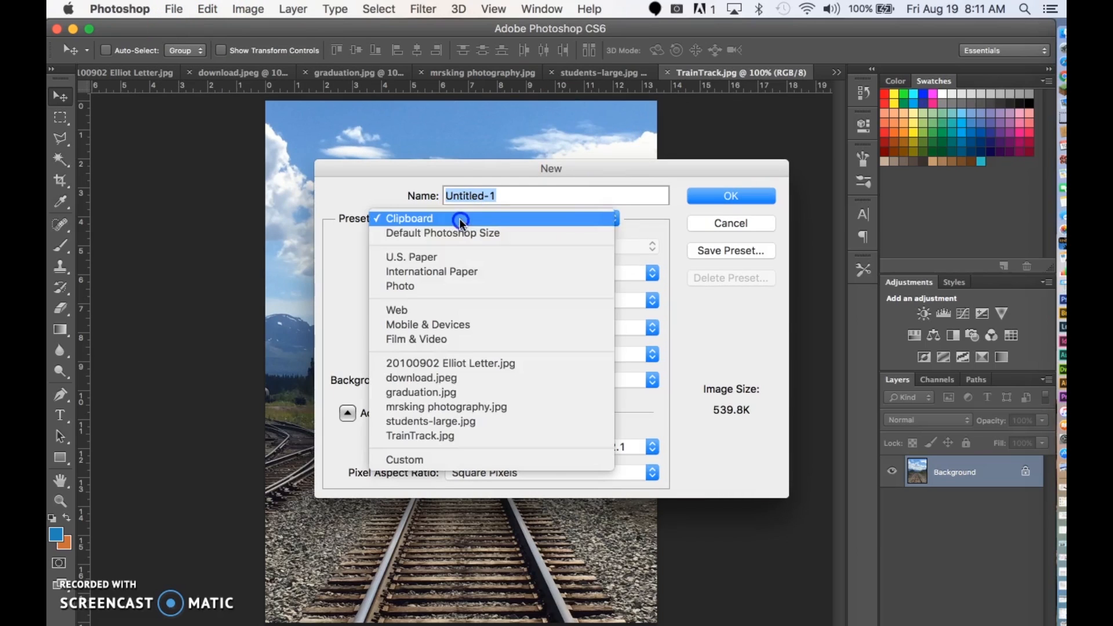
click(412, 257)
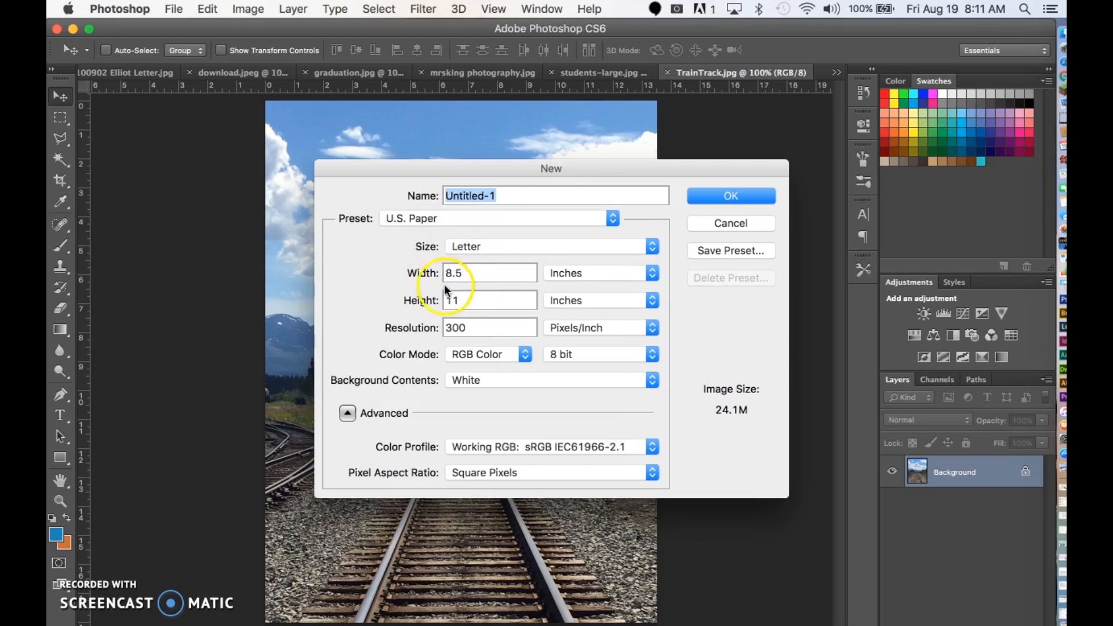
drag(436, 169, 592, 147)
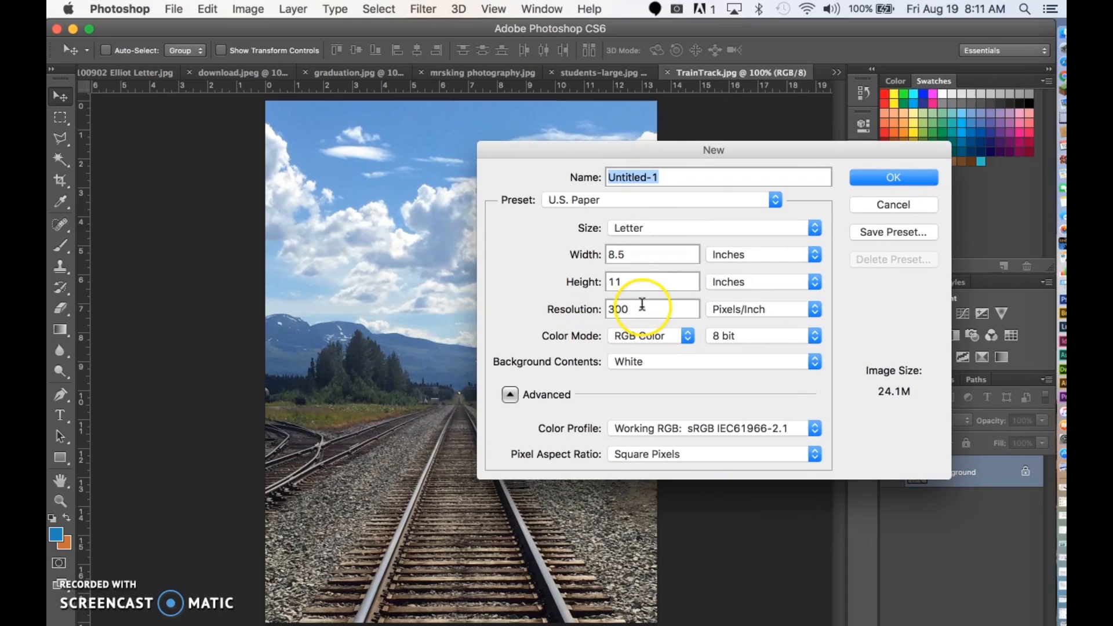
click(584, 310)
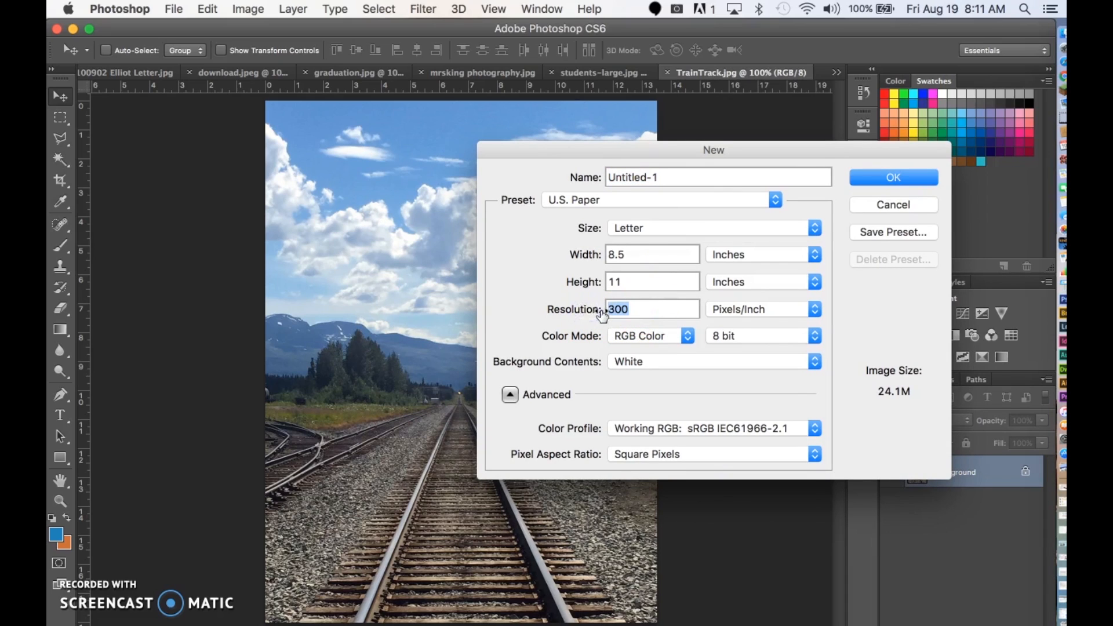
text(150)
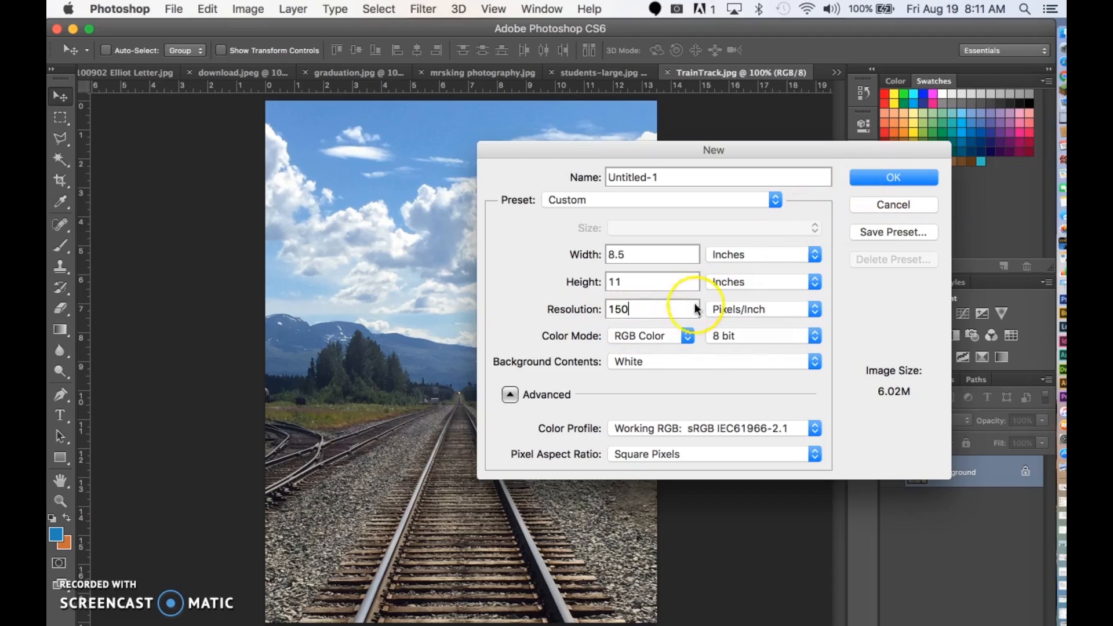
click(881, 179)
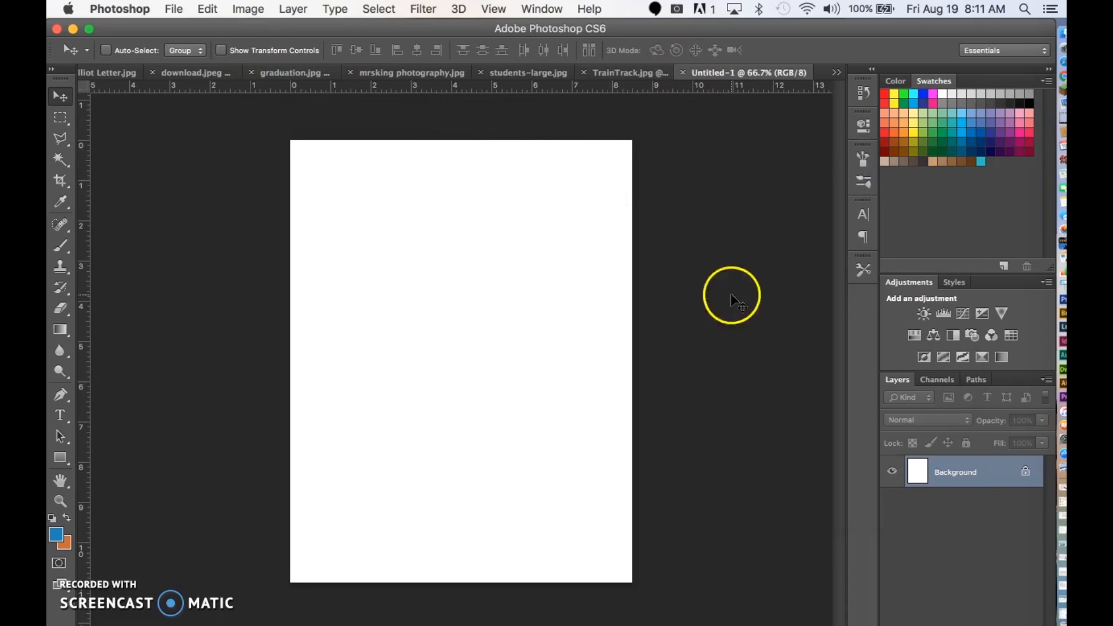
- Unlock the blank document's Background by converting it to a regular layer named Layer 0
double_click(956, 464)
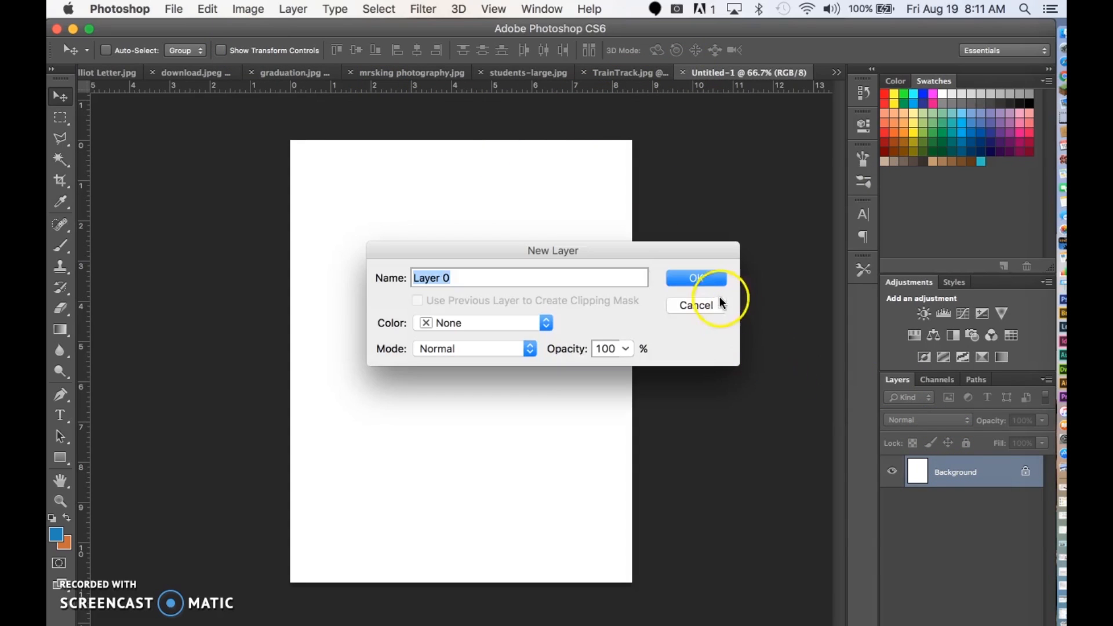
click(711, 283)
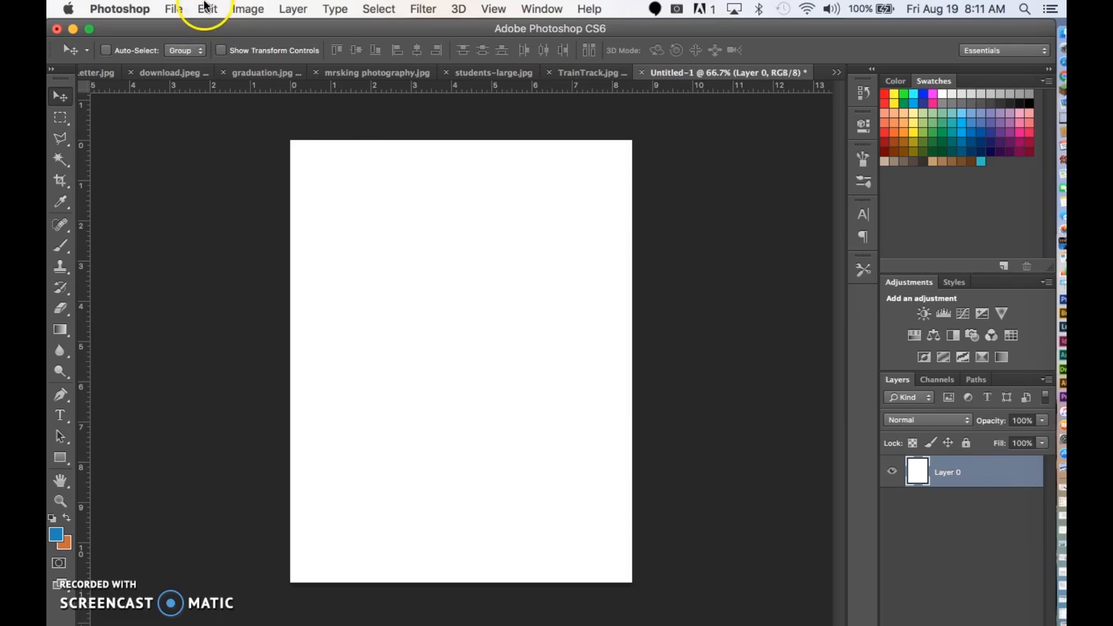
- Try rotating the blank canvas 90° clockwise and undo the rotation
click(248, 9)
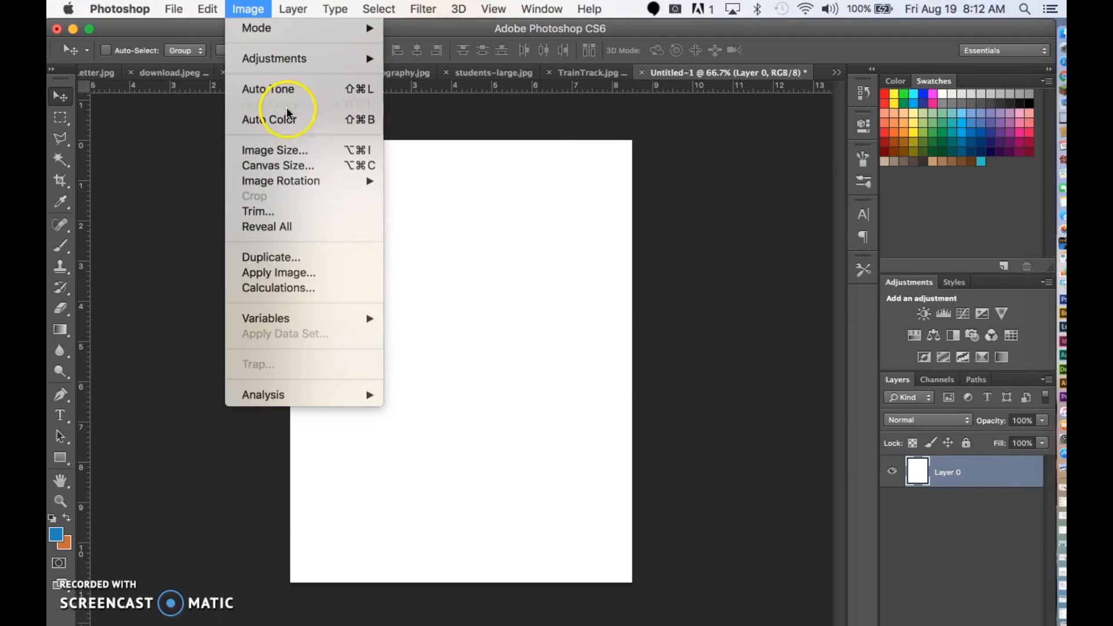
mouse_move(306, 179)
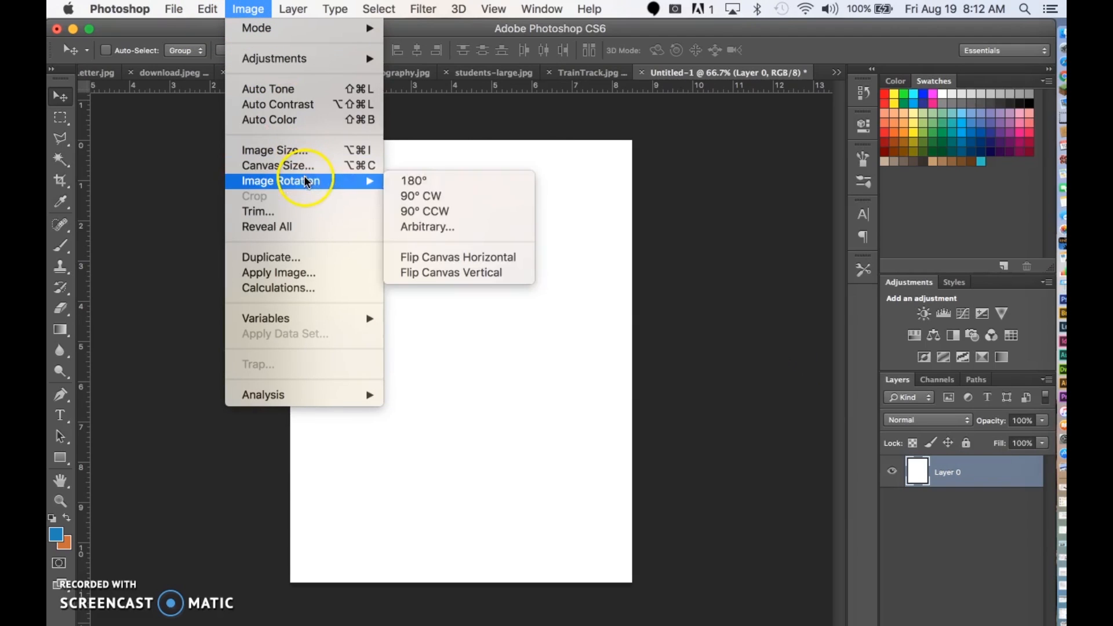
click(428, 198)
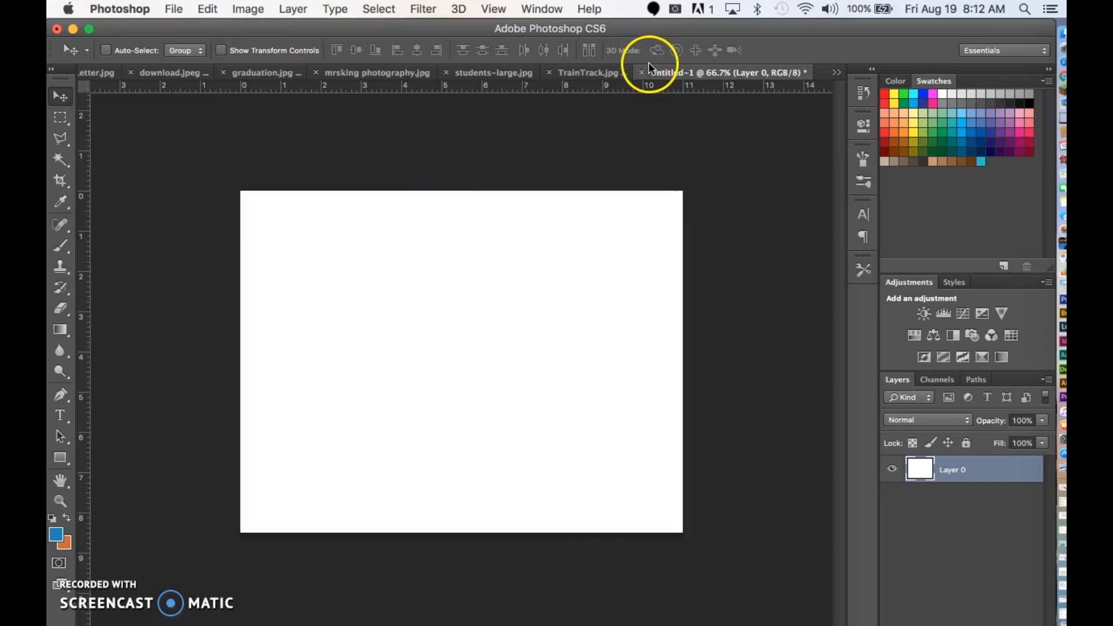
key(super+z)
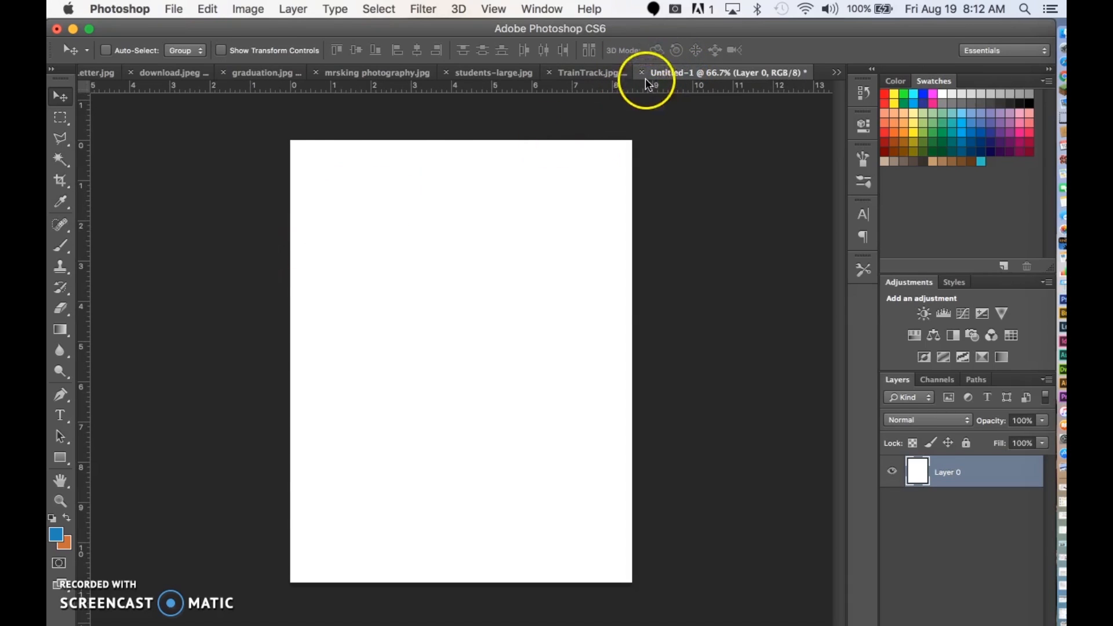
click(180, 9)
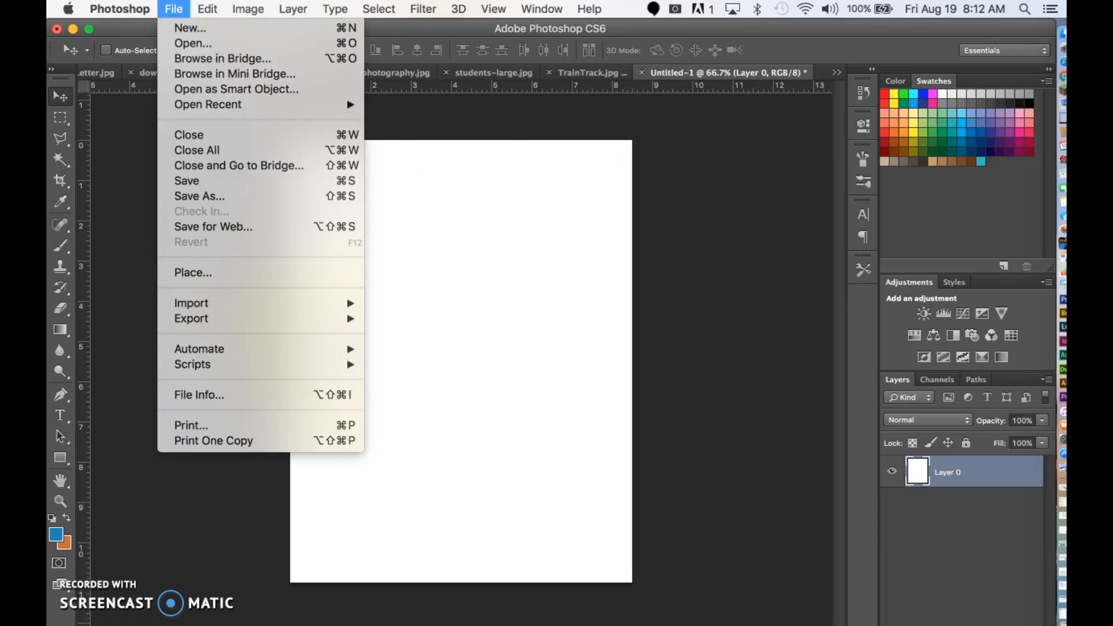
click(674, 118)
click(545, 9)
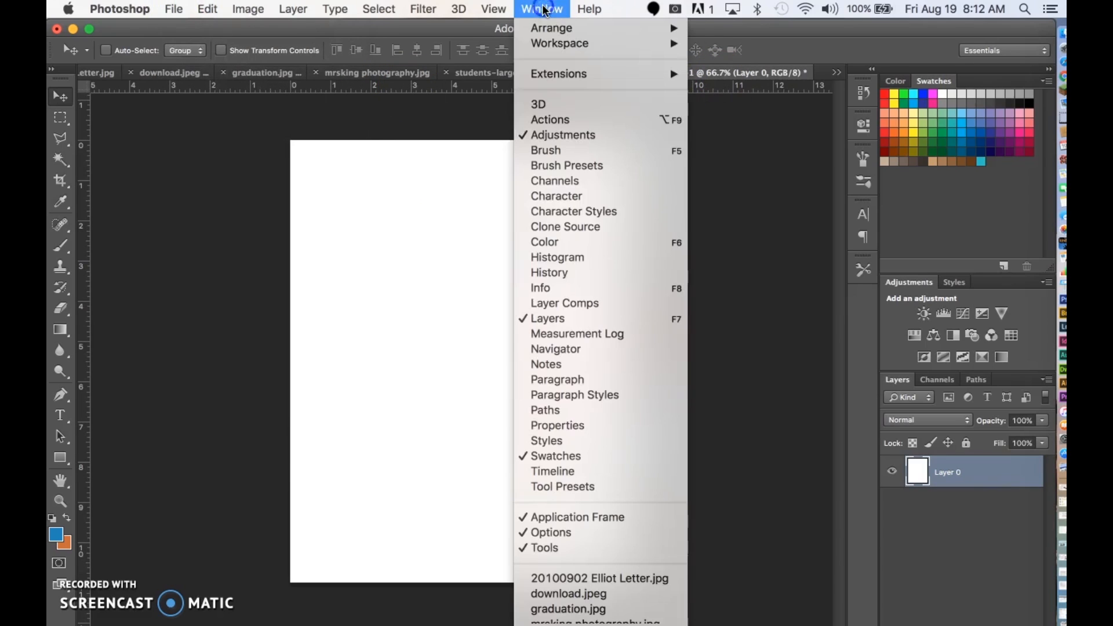
click(743, 450)
- Save the letter-size document as EXAMPLE.psd in Photoshop format with layers and Maximize Compatibility enabled
click(174, 10)
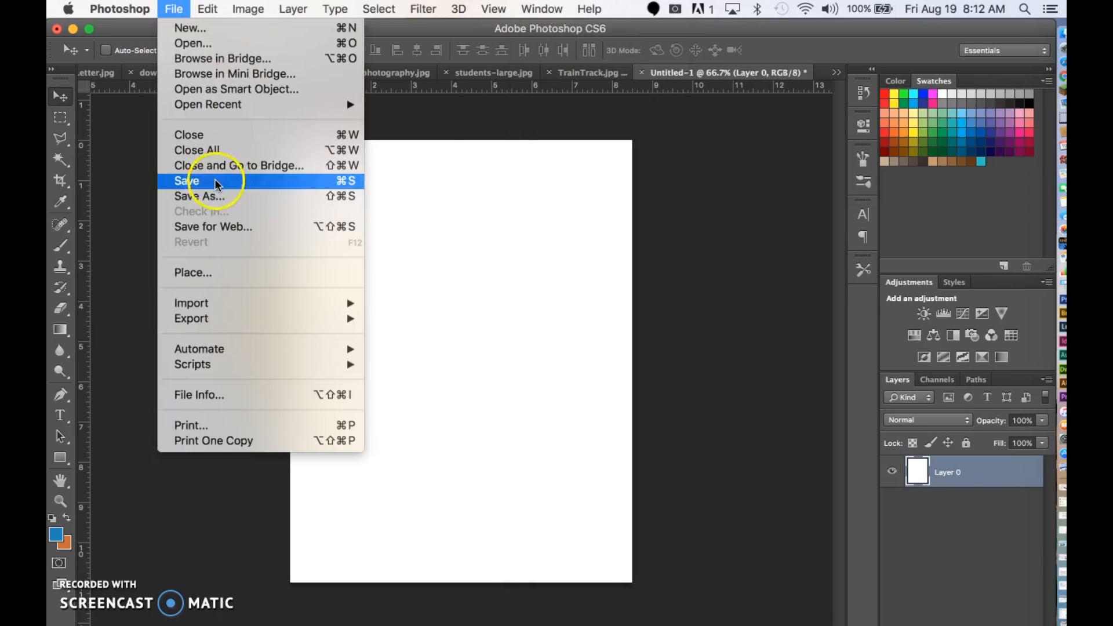
click(638, 280)
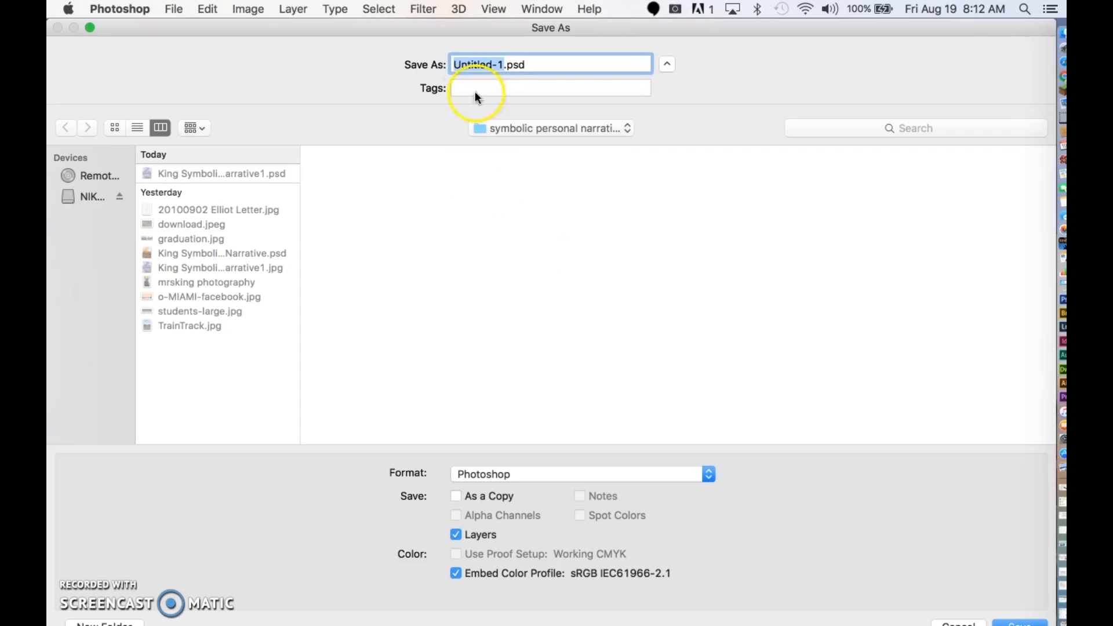
key(BackSpace)
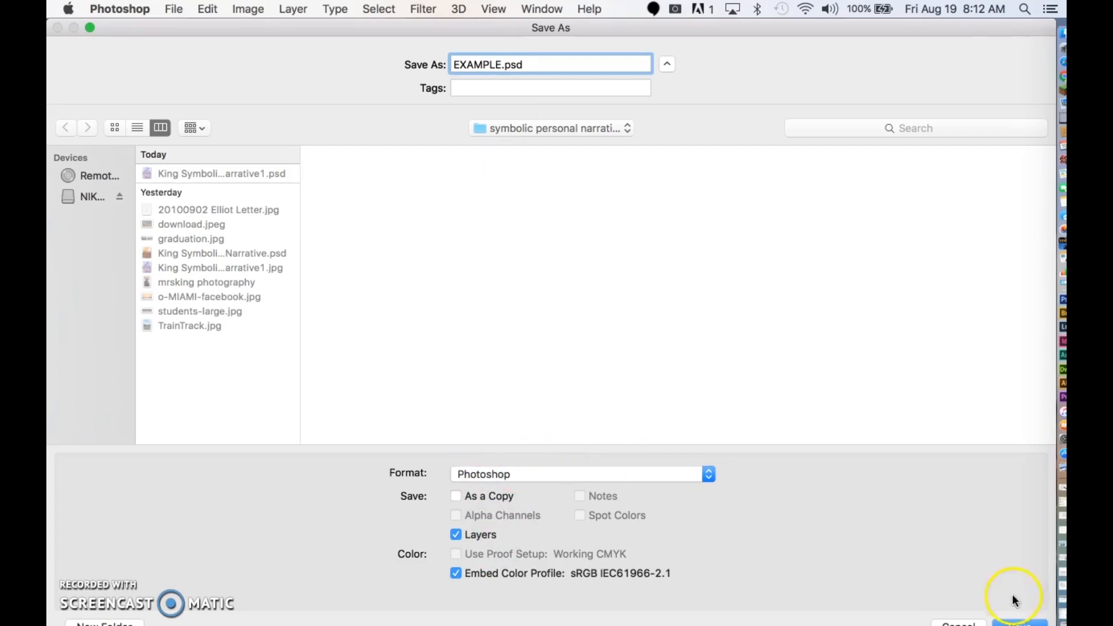
key(Return)
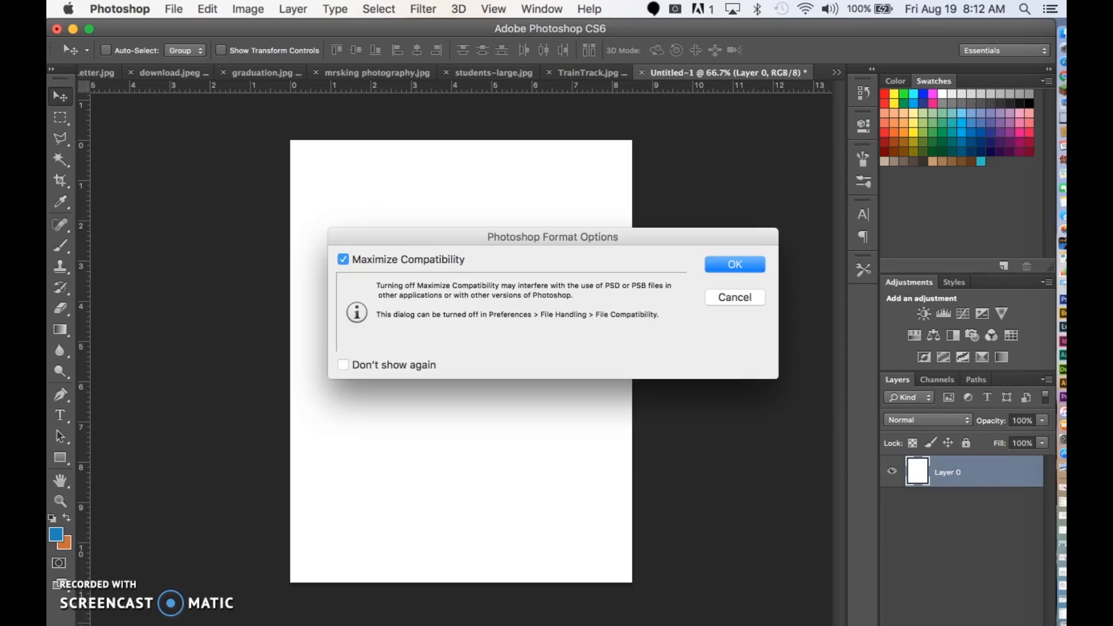
click(735, 264)
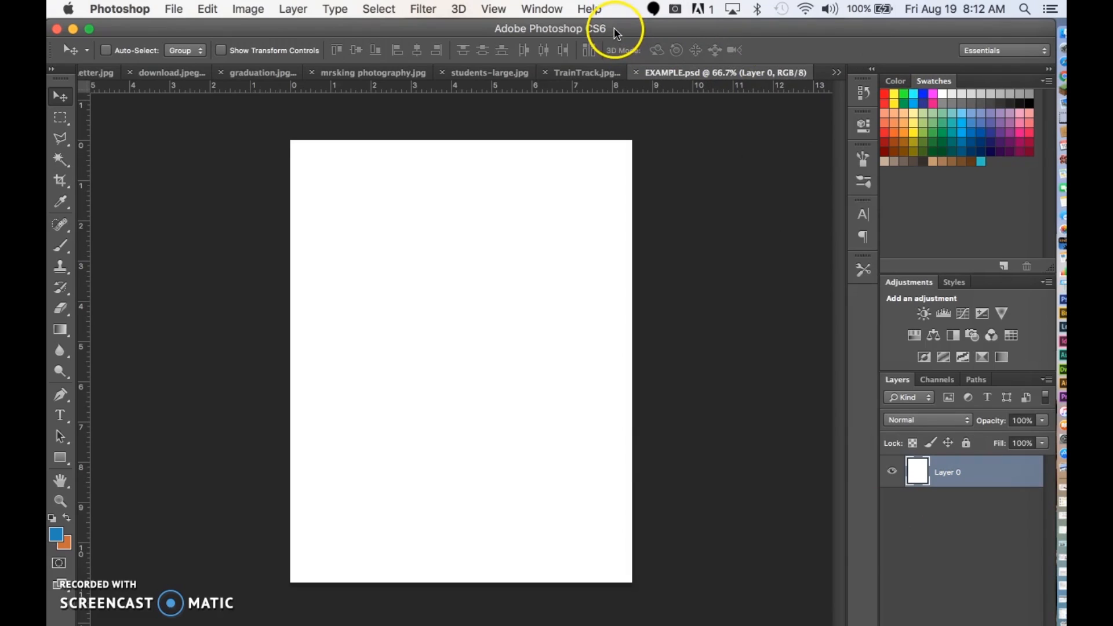
- Close the letter preview and the one behind it, and open the finished Symbolic Personal Narrative1 PSD from the project folder
drag(614, 27, 649, 289)
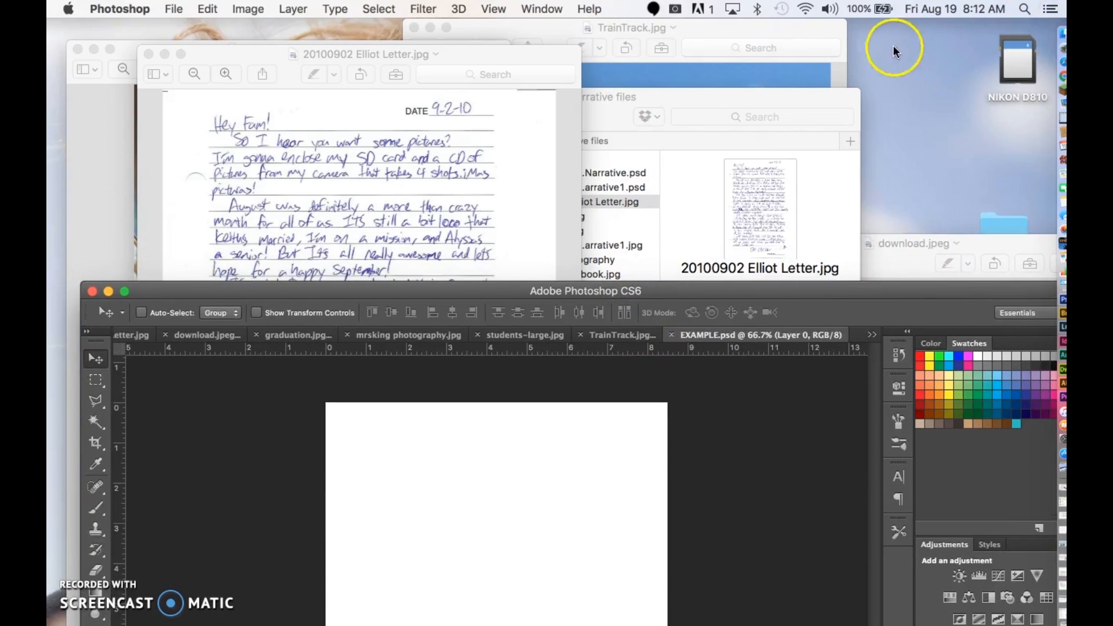
click(148, 54)
click(77, 50)
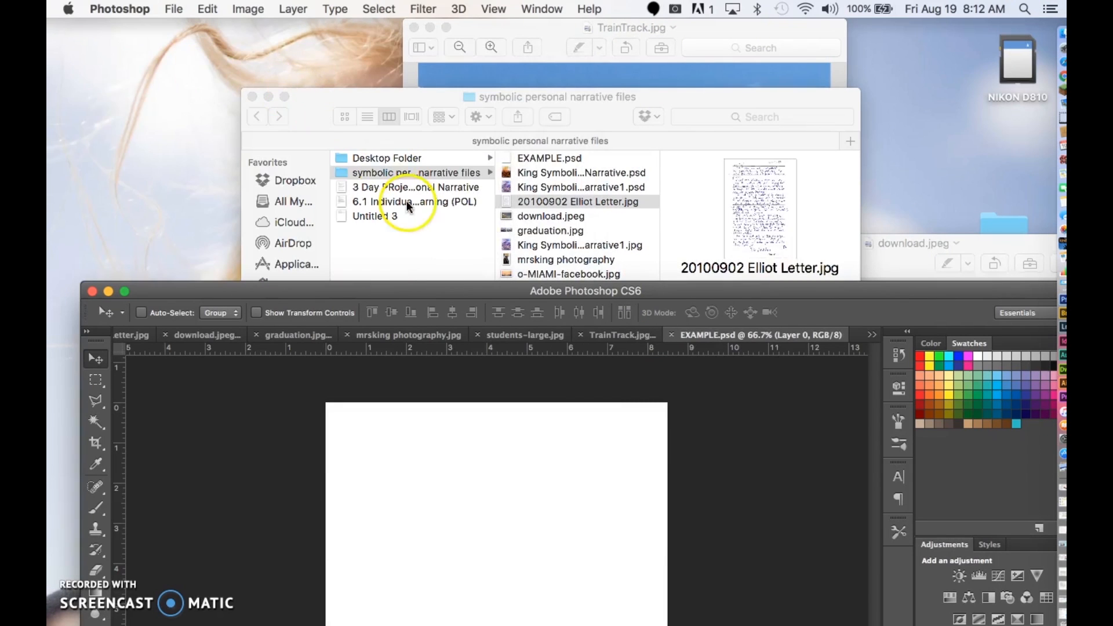
double_click(531, 189)
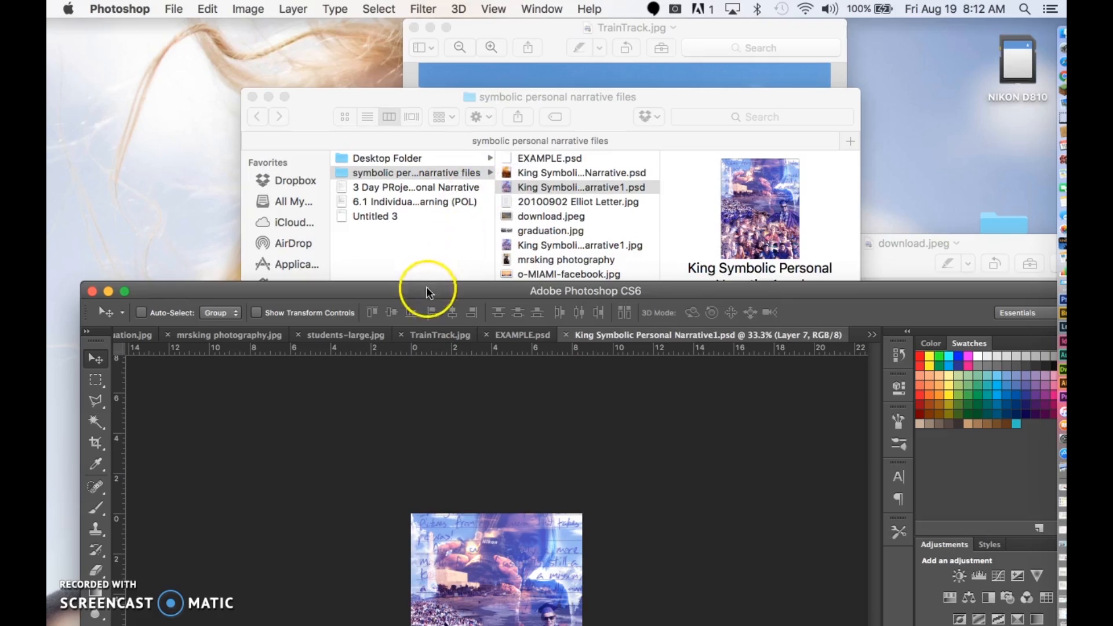
- Compare the finished composite with and without the Soft Light colour overlay on the Rectangle 1 layer
drag(427, 293, 364, 47)
key(super+plus)
key(super+plus)
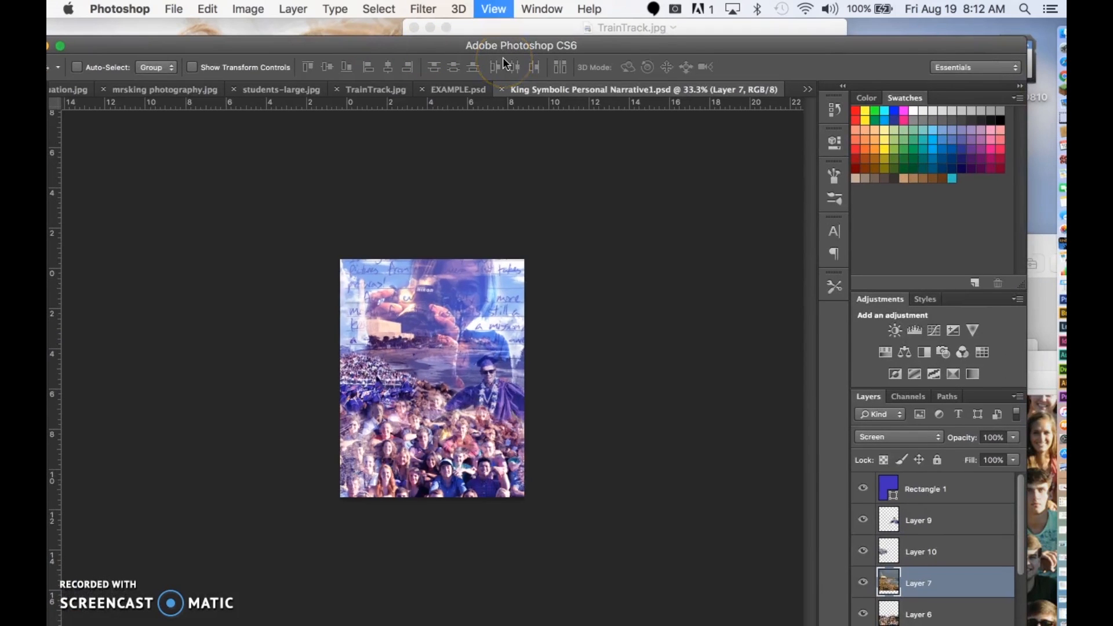
key(super+minus)
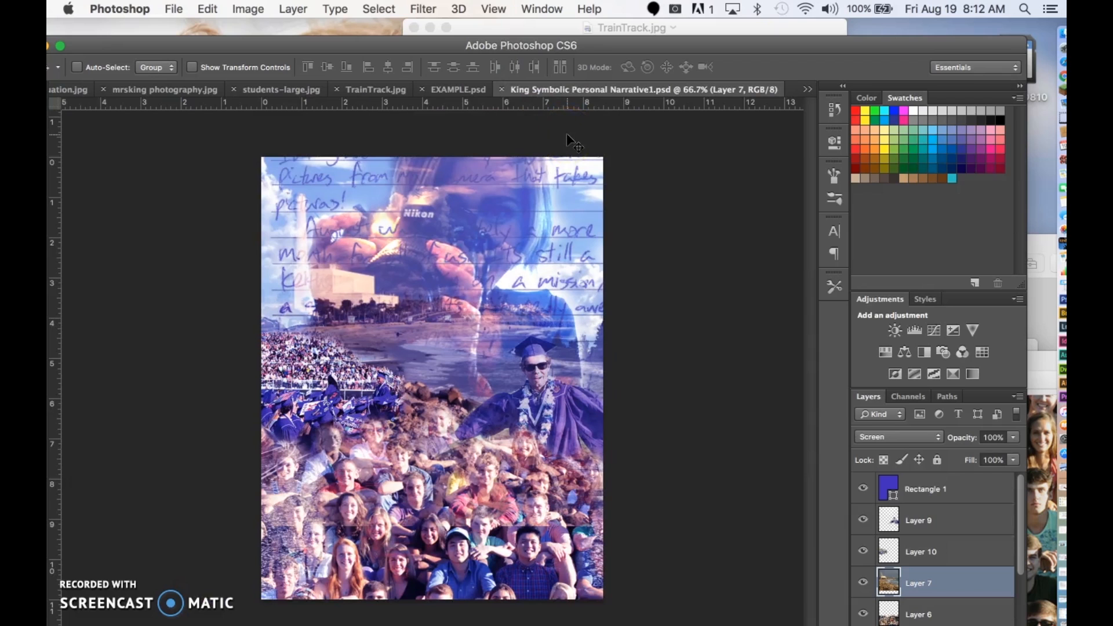
drag(777, 74, 771, 11)
drag(1019, 480, 1013, 440)
click(887, 462)
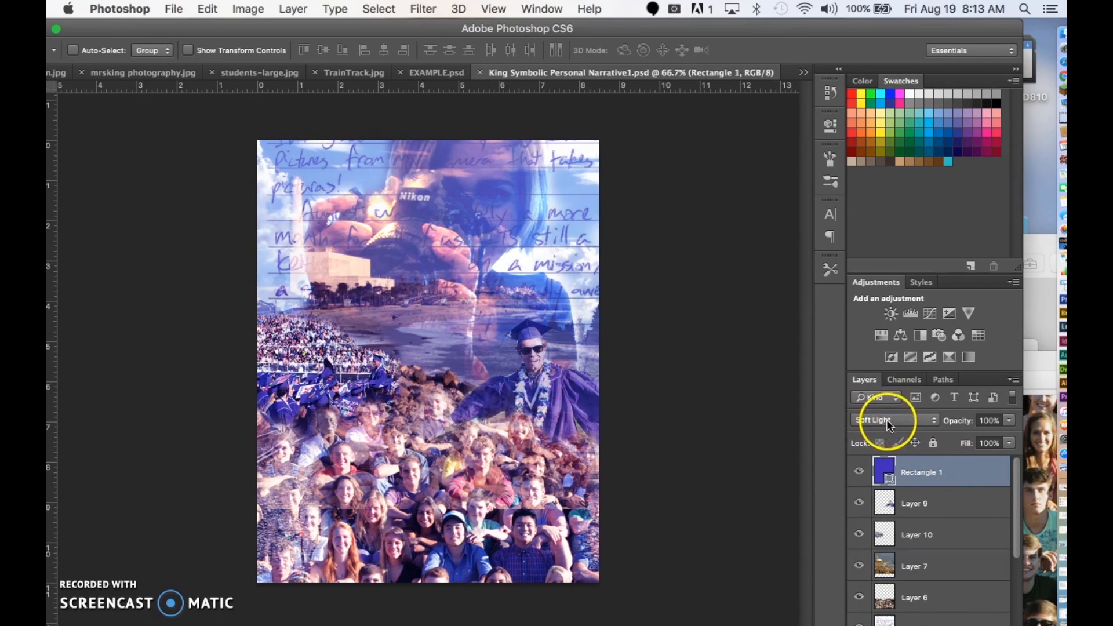
click(858, 473)
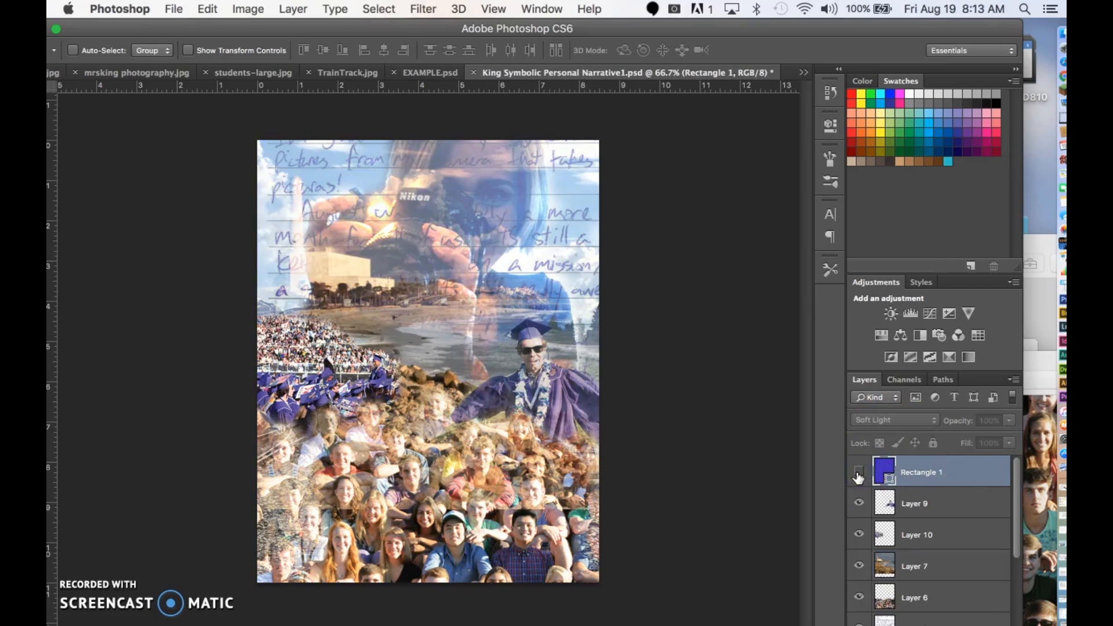
click(859, 472)
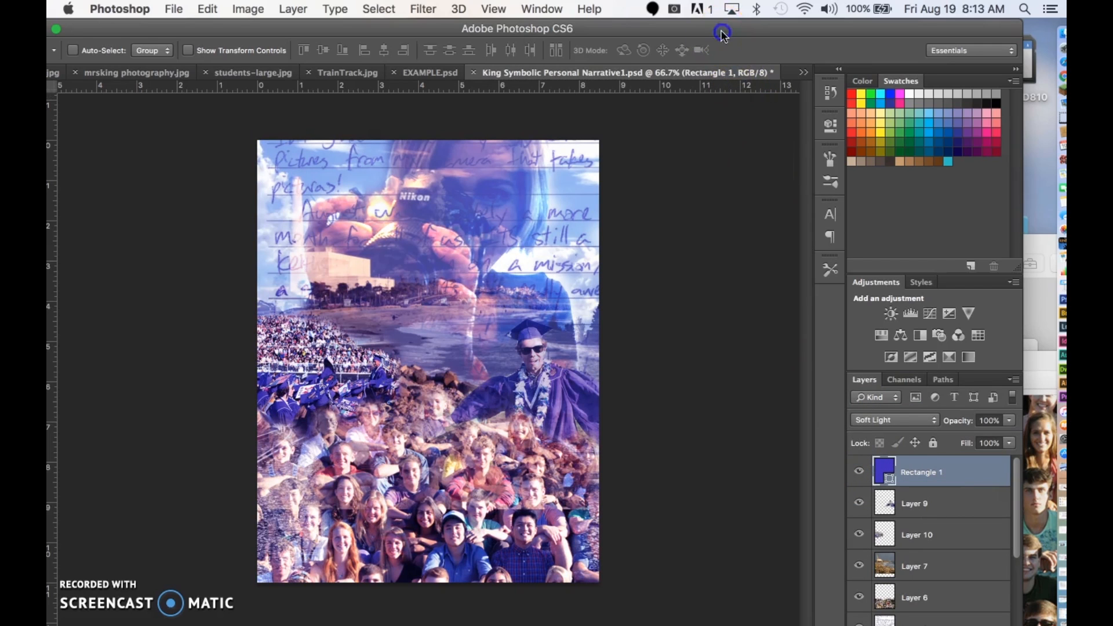
- Draw a filled rectangle about 1456 × 1385 px over the composite, hide its layer and reselect Rectangle 1
drag(720, 29, 856, 28)
click(170, 458)
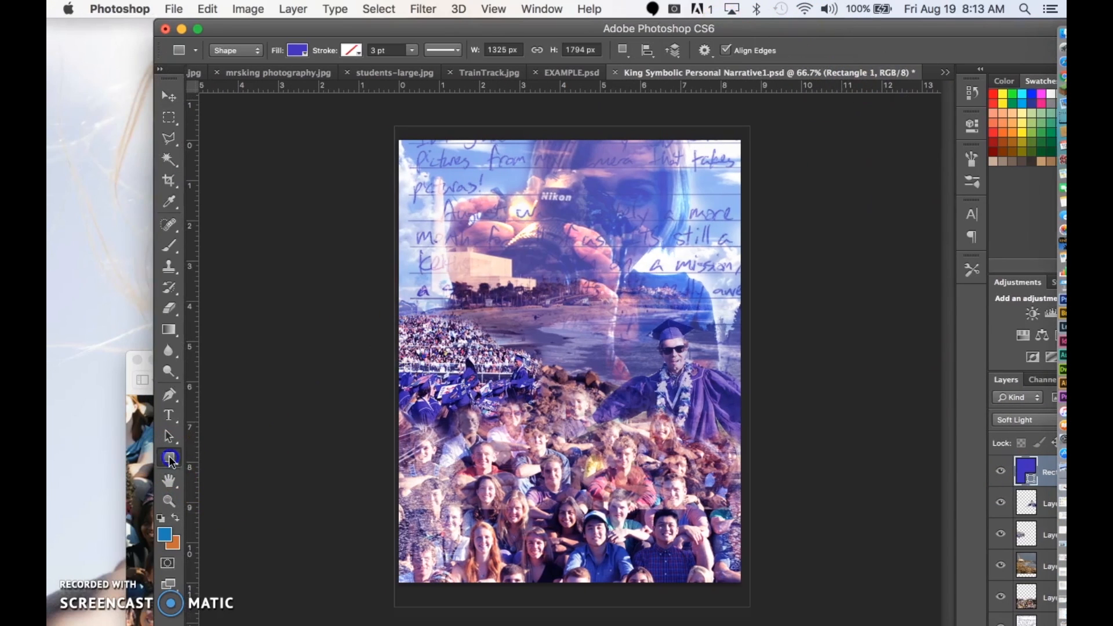
drag(395, 146, 784, 517)
drag(744, 29, 538, 40)
click(848, 435)
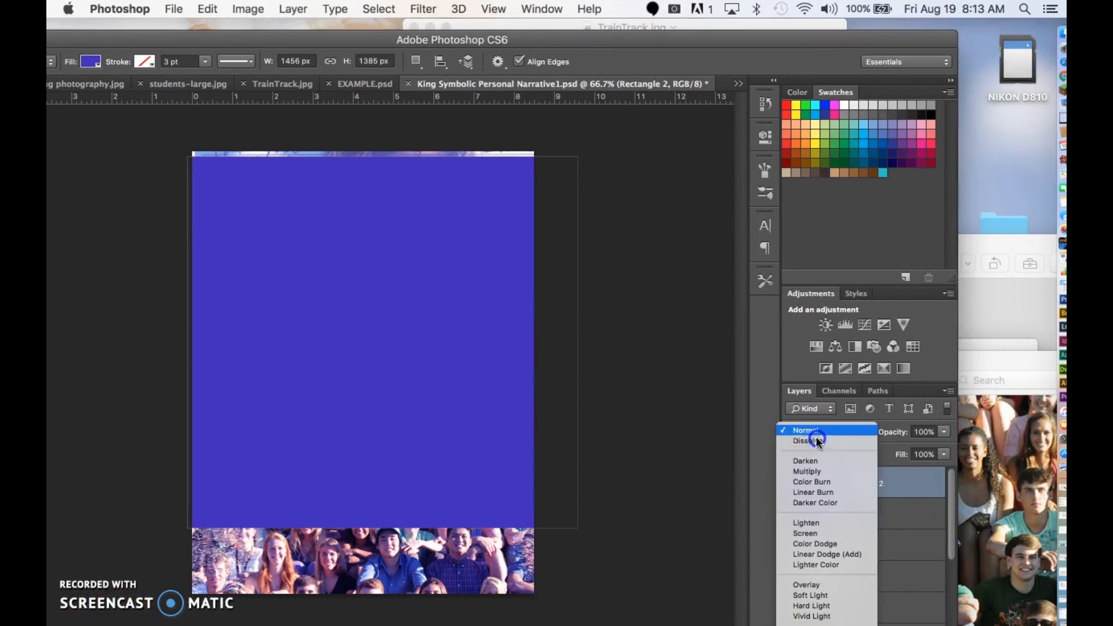
click(879, 528)
click(793, 484)
click(893, 512)
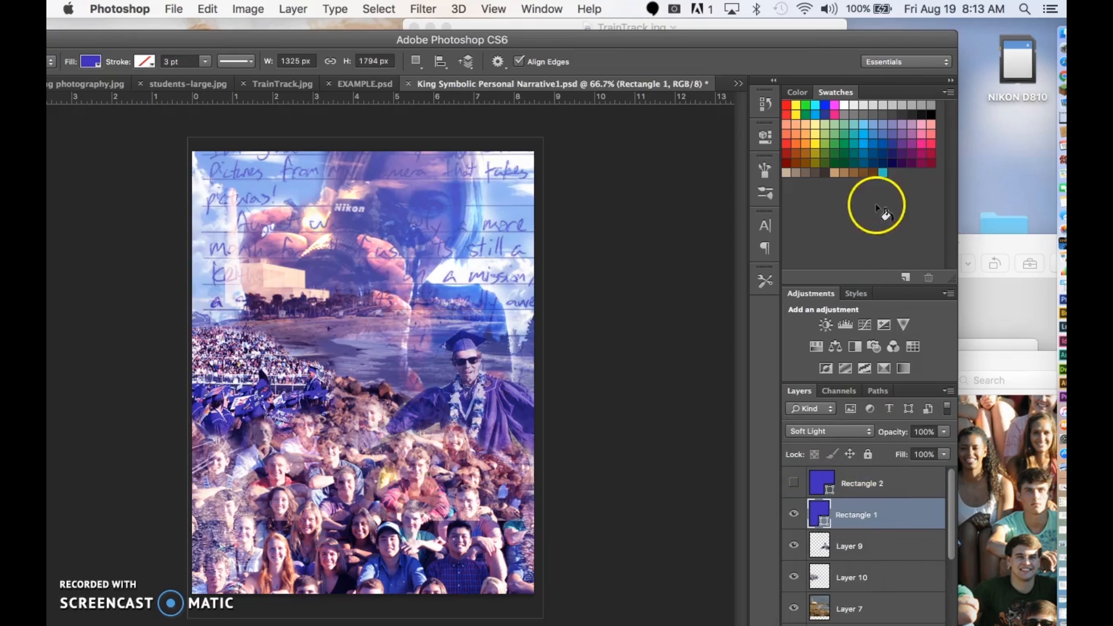
- Hide the Rectangle 1 overlay and the Layer 9 graduate, toggling Layer 9 to see its contribution
double_click(843, 44)
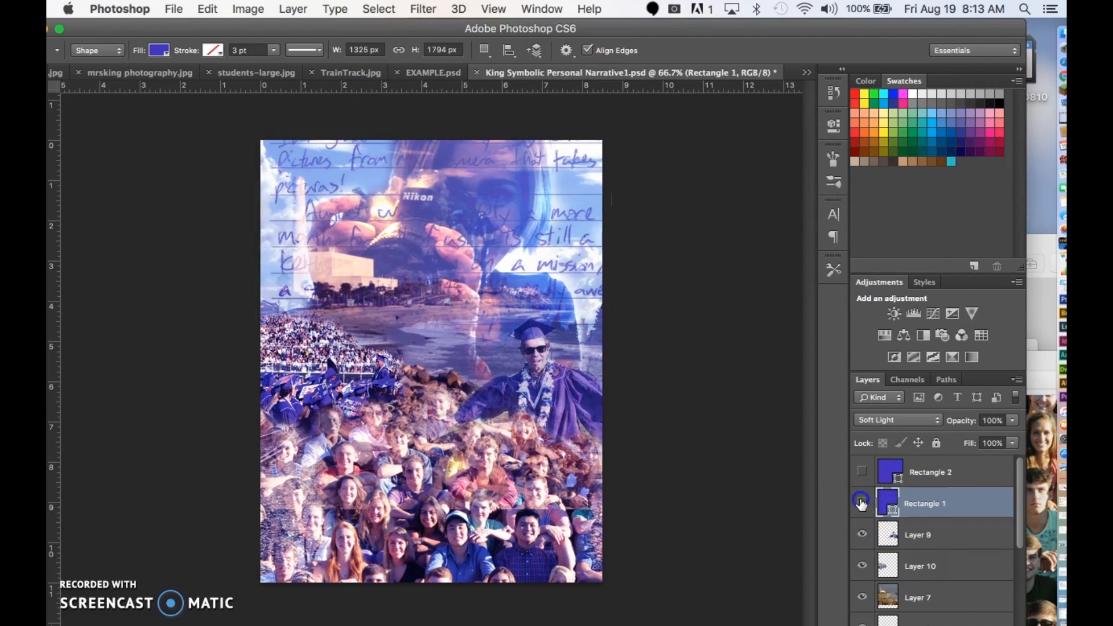
click(862, 505)
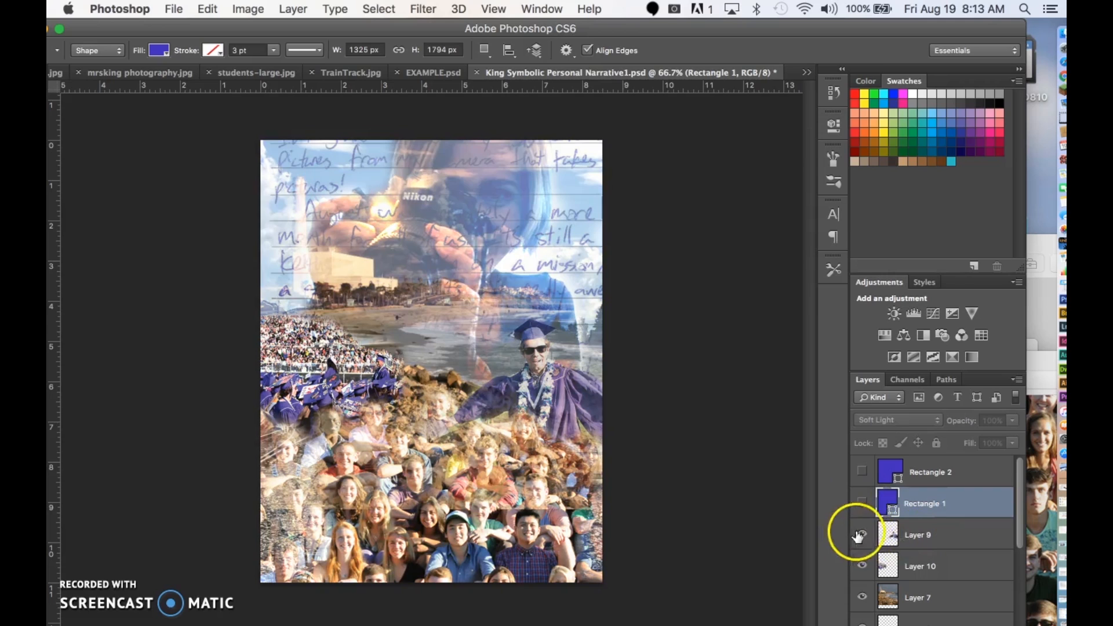
drag(926, 23, 956, 23)
click(892, 534)
click(891, 533)
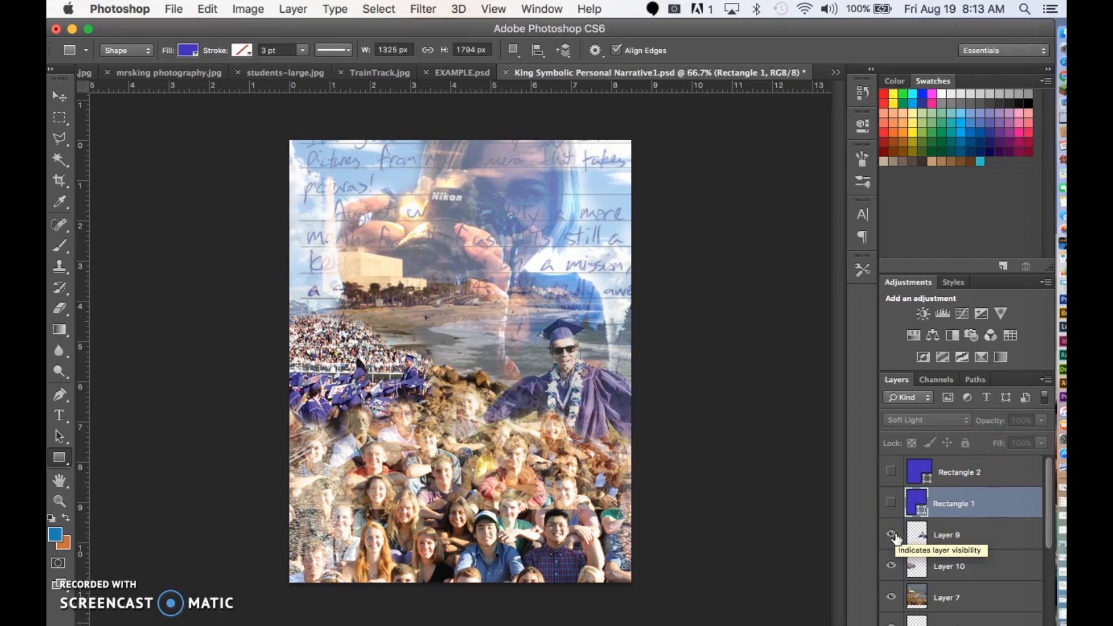
click(892, 535)
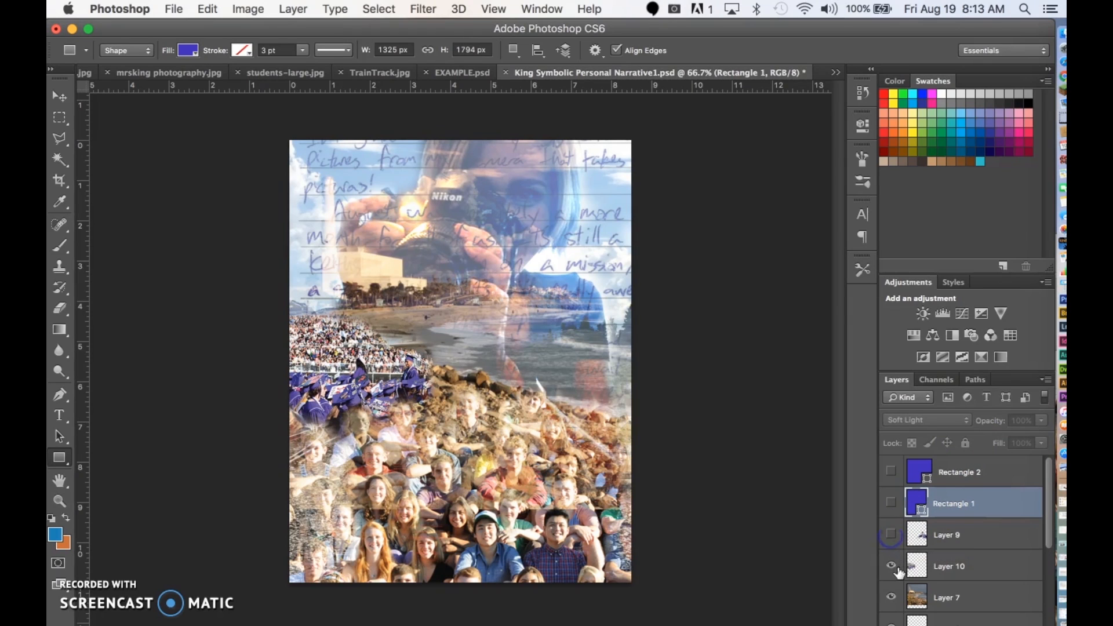
- Toggle the graduation crowd on Layer 10 to compare the composite, and leave the layer hidden
click(892, 567)
click(892, 567)
click(892, 567)
click(892, 567)
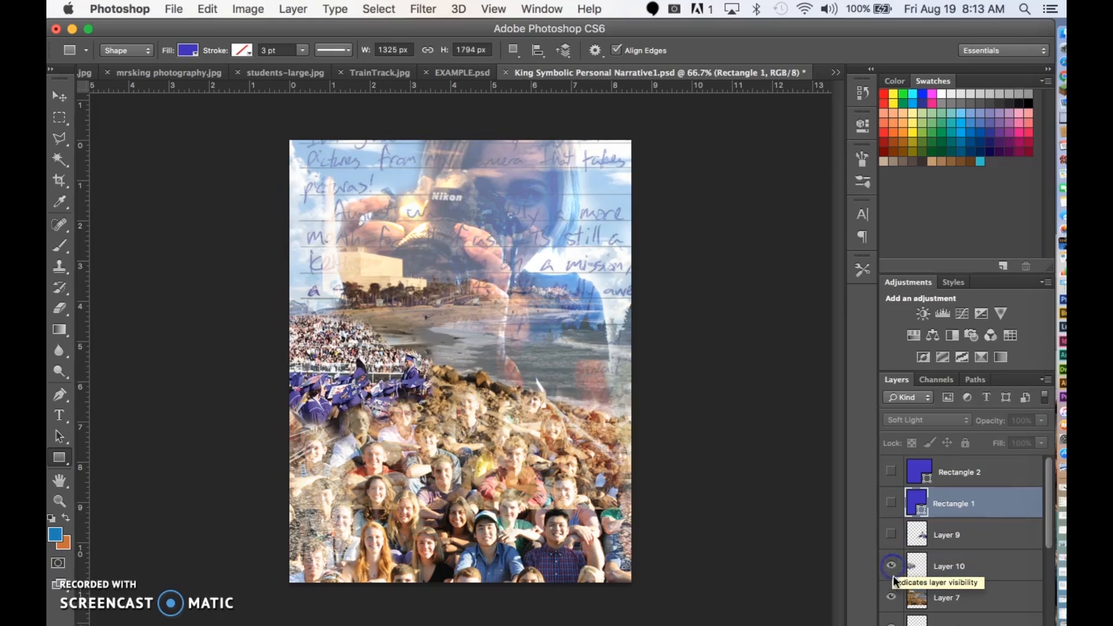
click(892, 567)
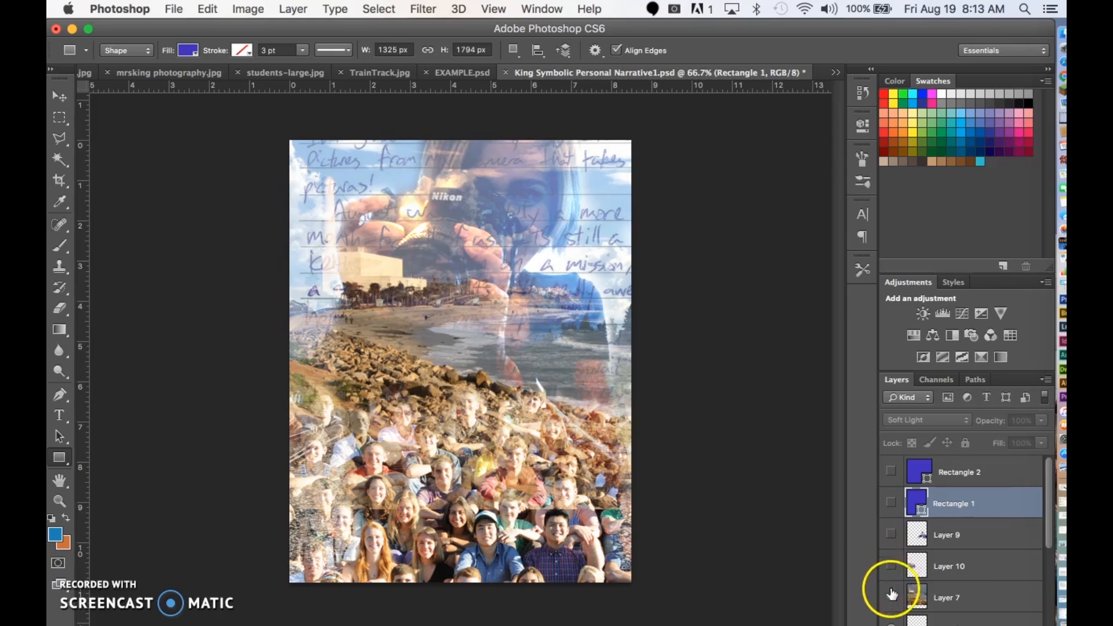
- Toggle Layer 9 and the rocky beach on Layer 7 to check them, and hide the student group on Layer 6
drag(1050, 496, 1050, 532)
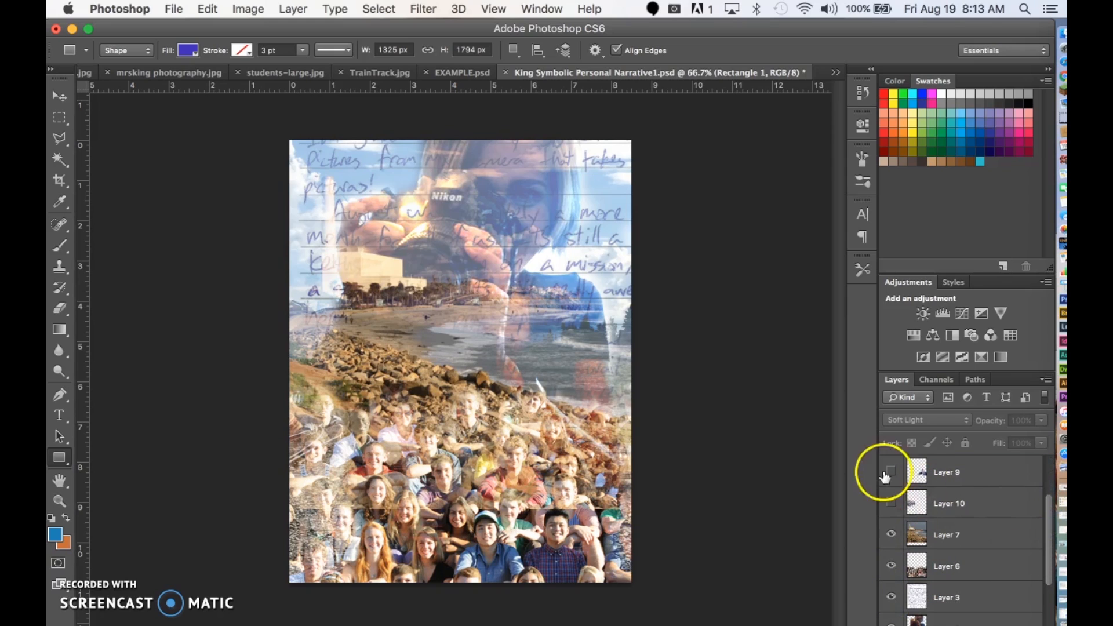
click(893, 473)
click(893, 473)
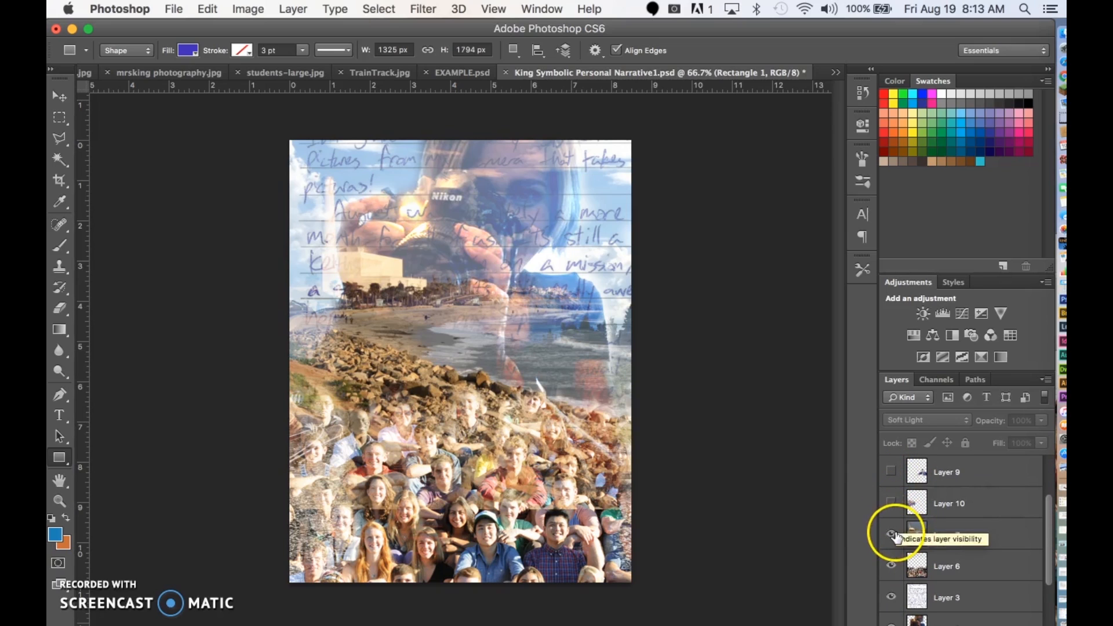
click(892, 534)
click(893, 534)
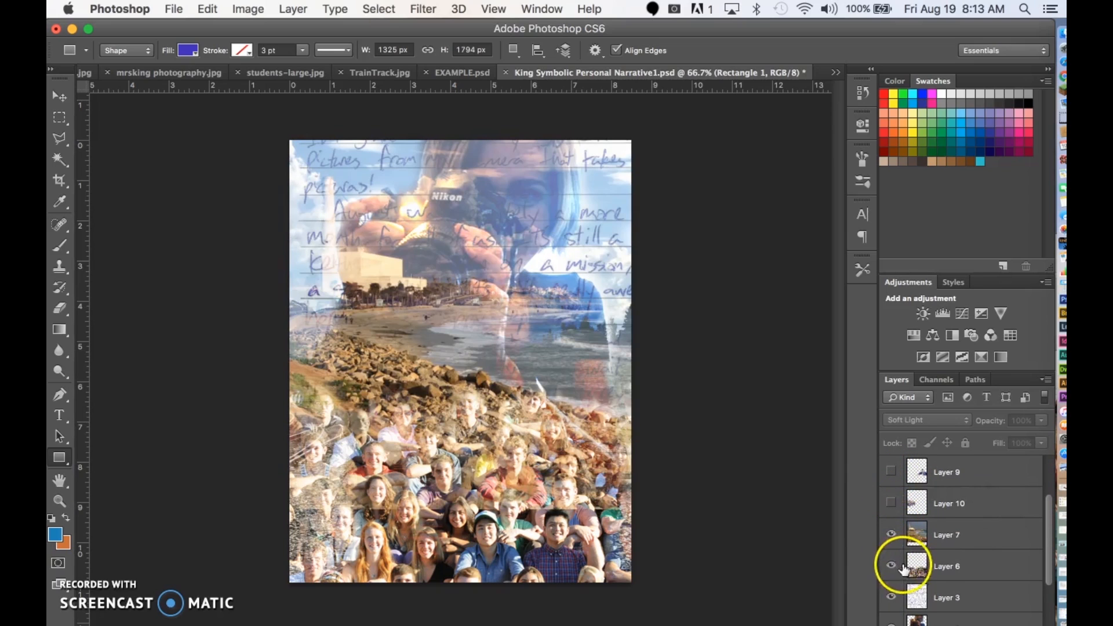
click(892, 566)
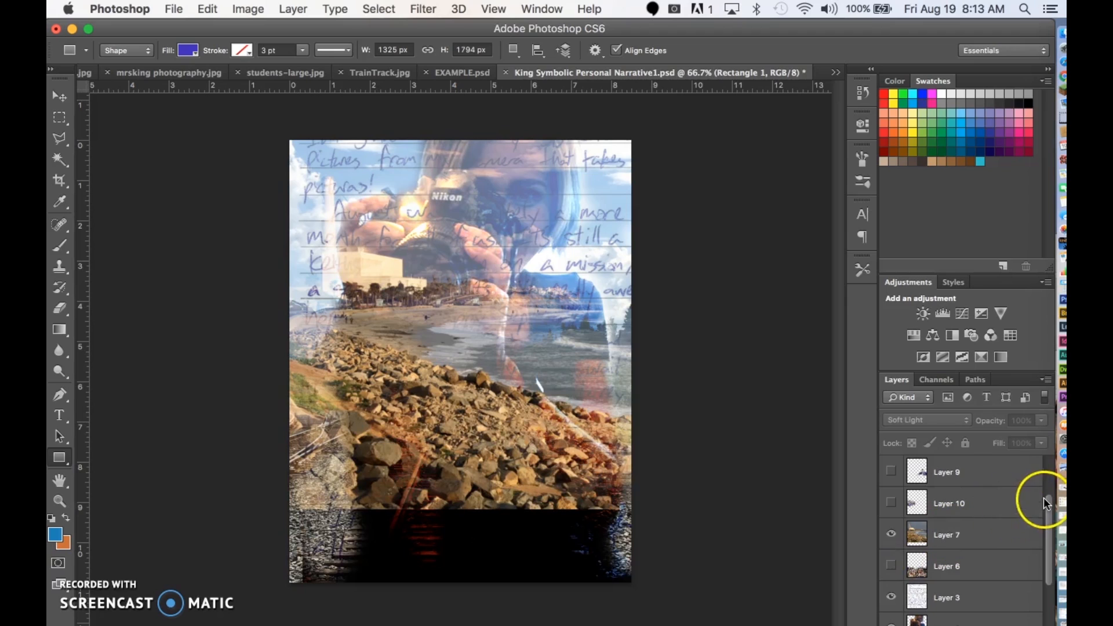
- Select and hide the handwritten letter on Layer 3, and toggle the visibility of Layer 4 to check its contribution
scroll(1038, 498, down, 3)
click(891, 517)
click(891, 517)
click(961, 518)
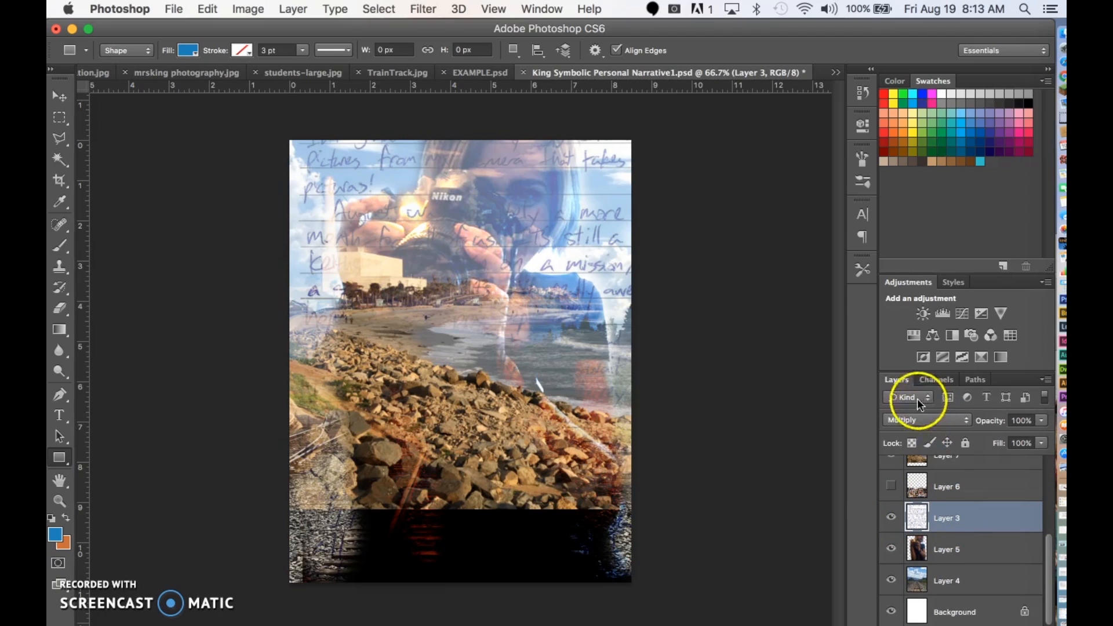
click(893, 519)
click(894, 520)
click(892, 518)
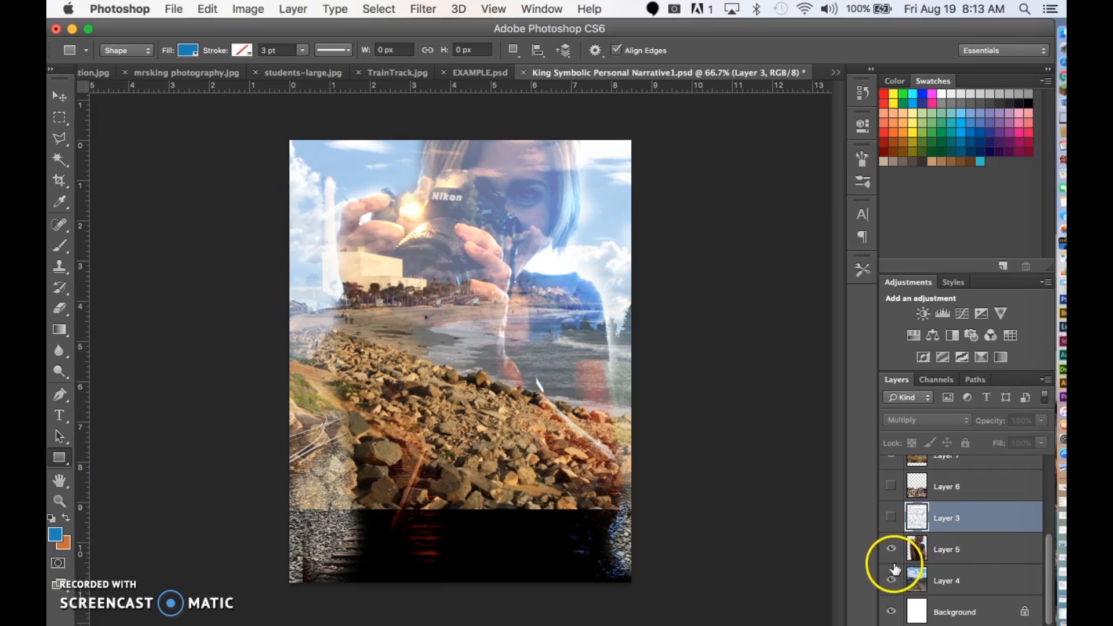
click(891, 581)
click(893, 581)
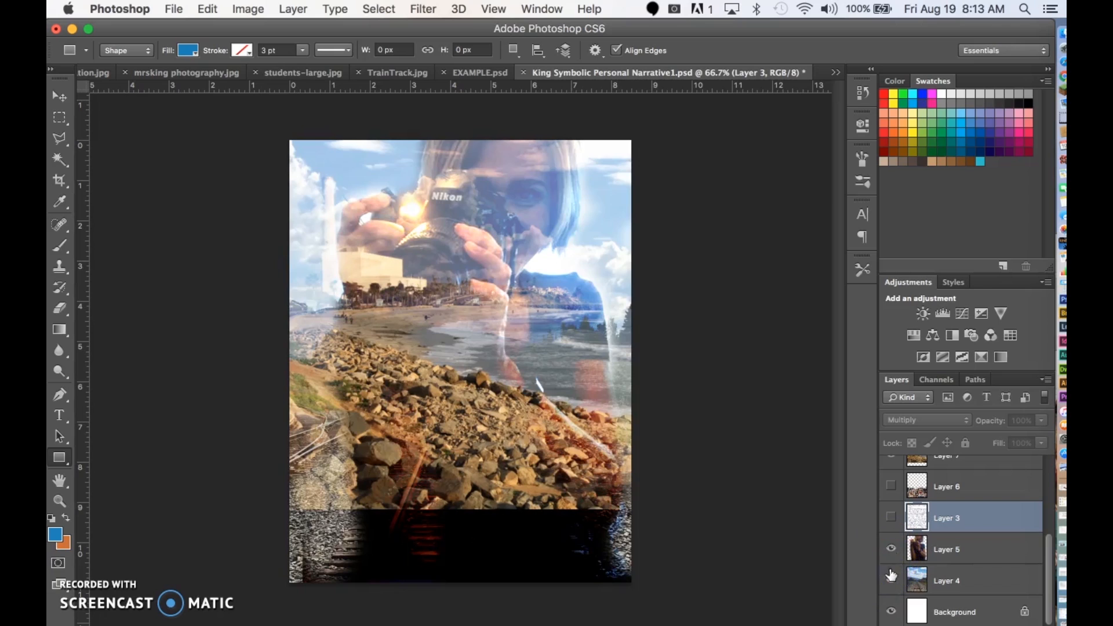
- Hide the train track landscape on Layer 4 and set the blending mode of the photographer portrait on Layer 5 to Normal
click(892, 577)
click(959, 547)
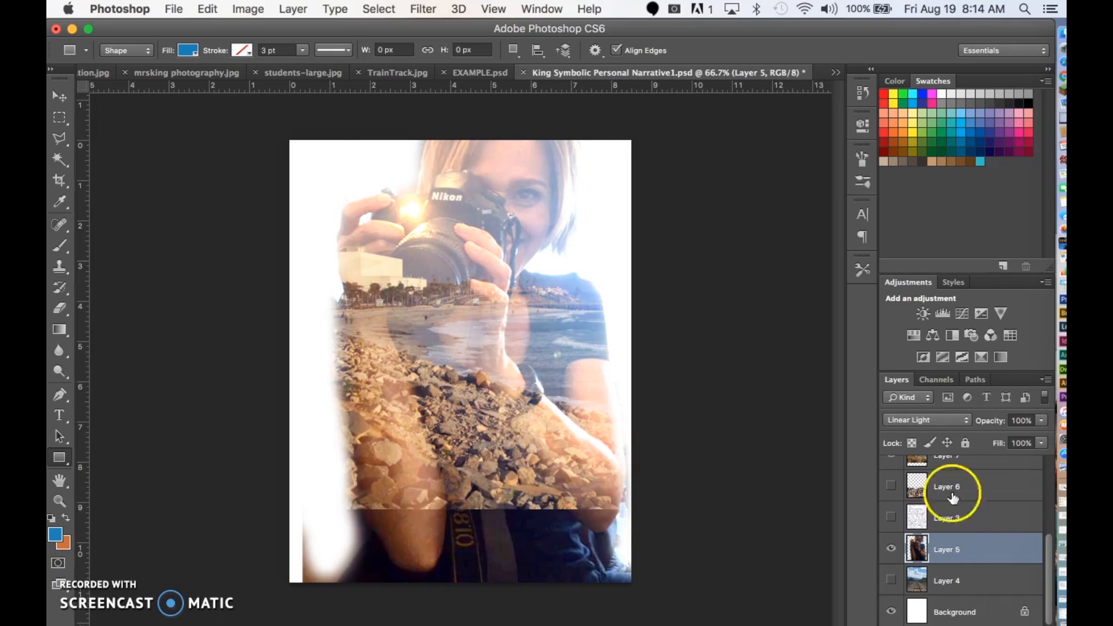
click(926, 420)
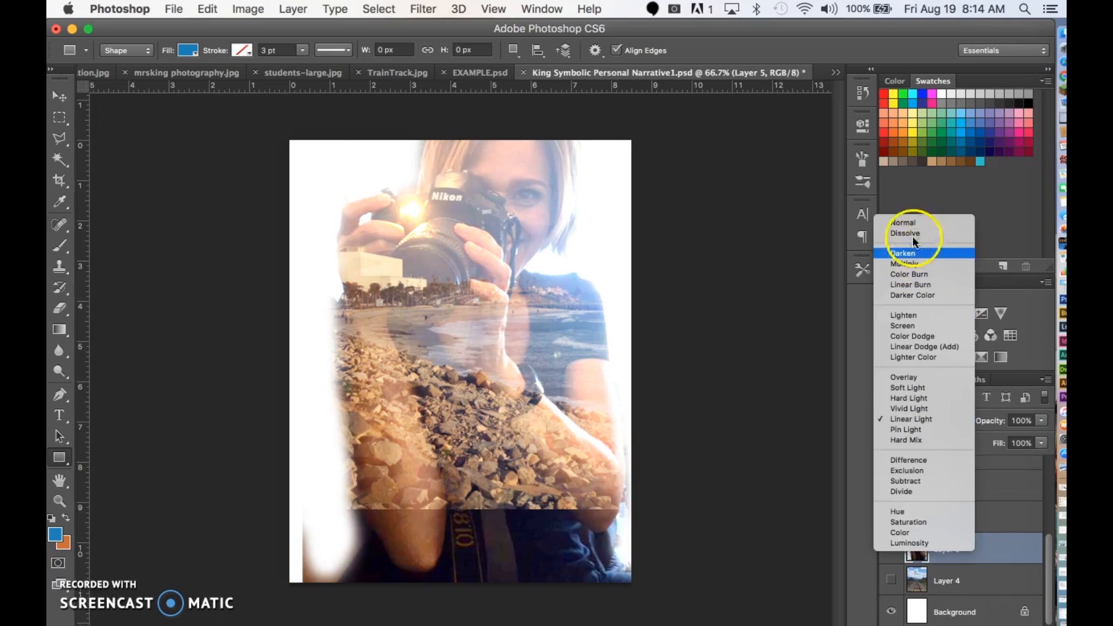
click(907, 223)
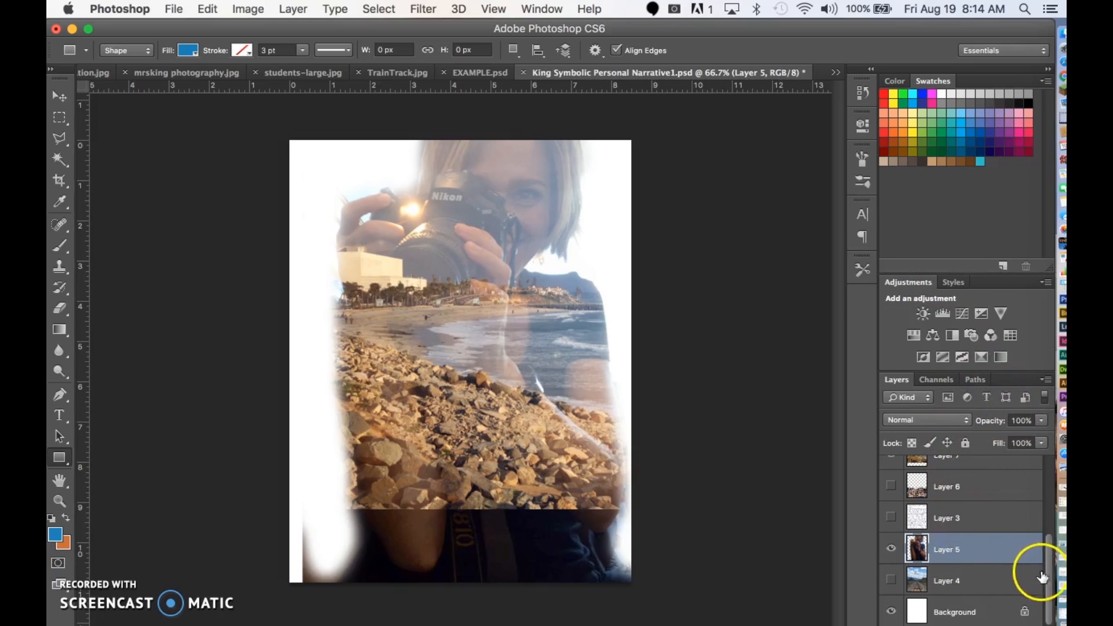
- Hide the white Background layer and the rocky beach on Layer 7 to isolate the photographer portrait
scroll(1047, 570, up, 1)
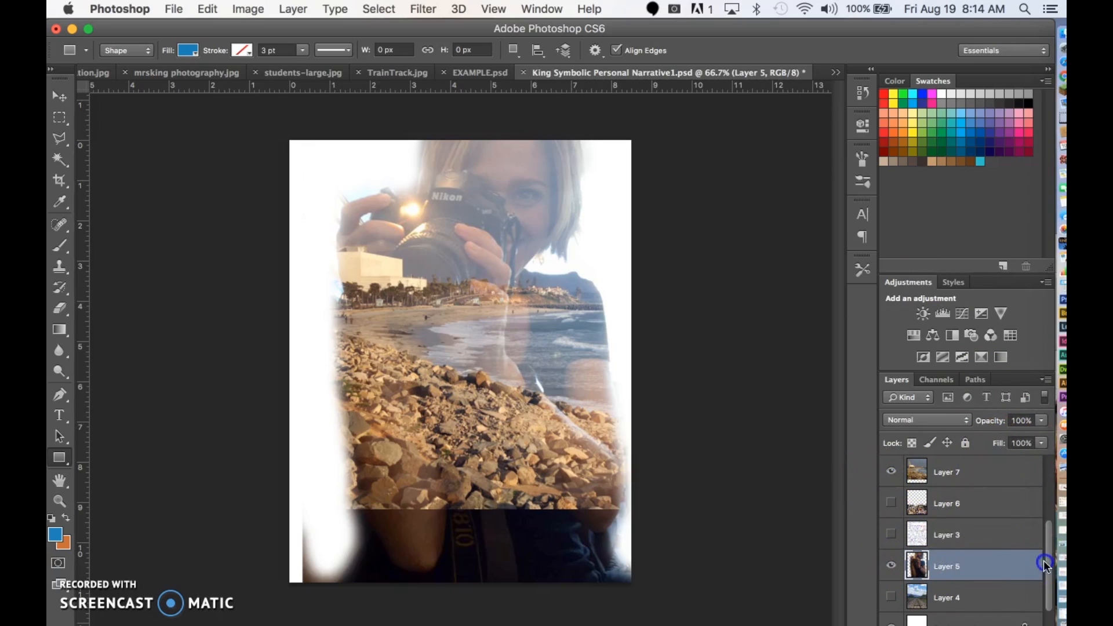
drag(1045, 566, 1050, 611)
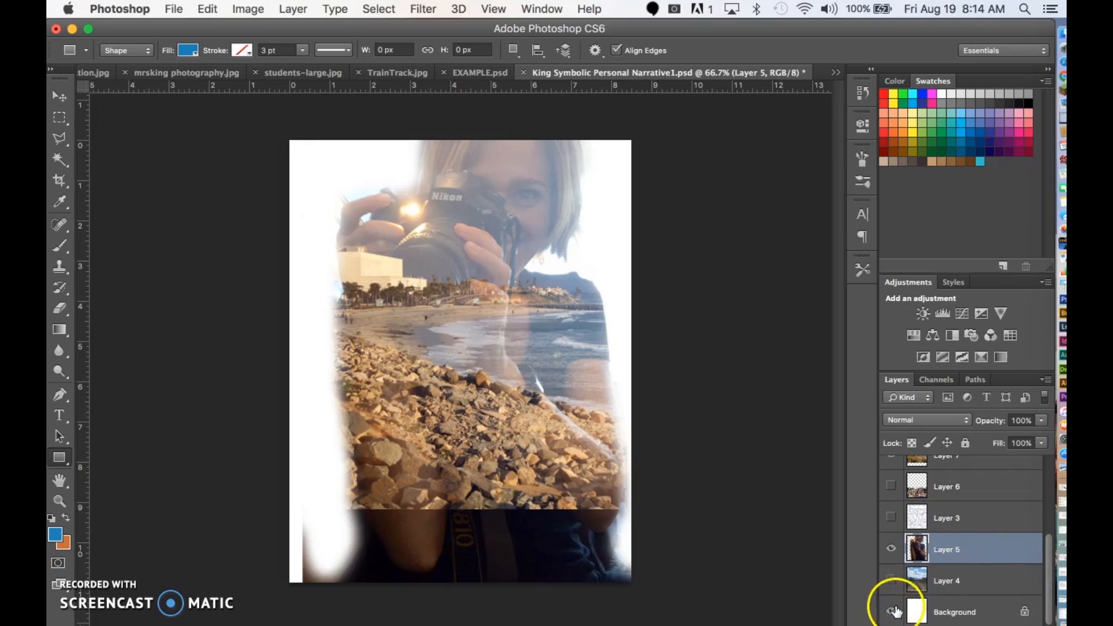
click(895, 610)
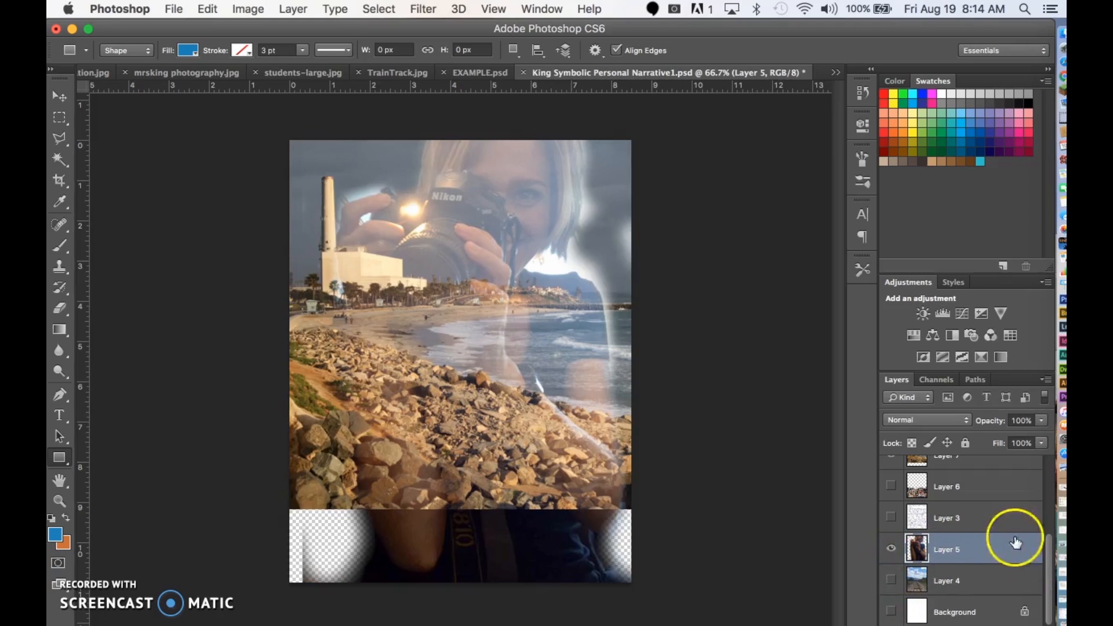
drag(1048, 538, 1042, 473)
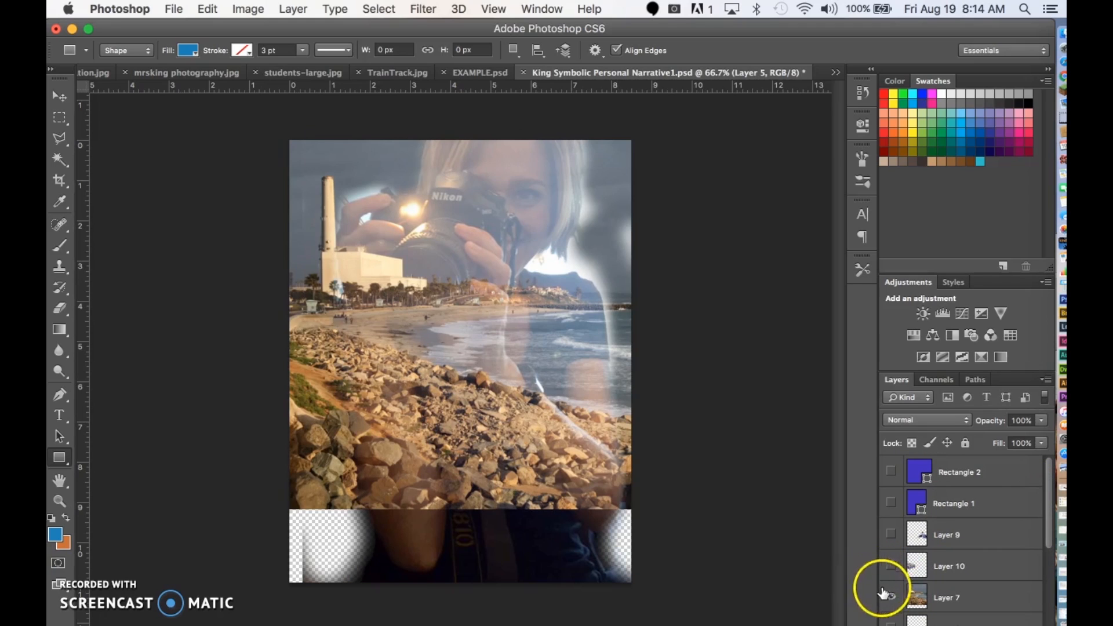
click(891, 597)
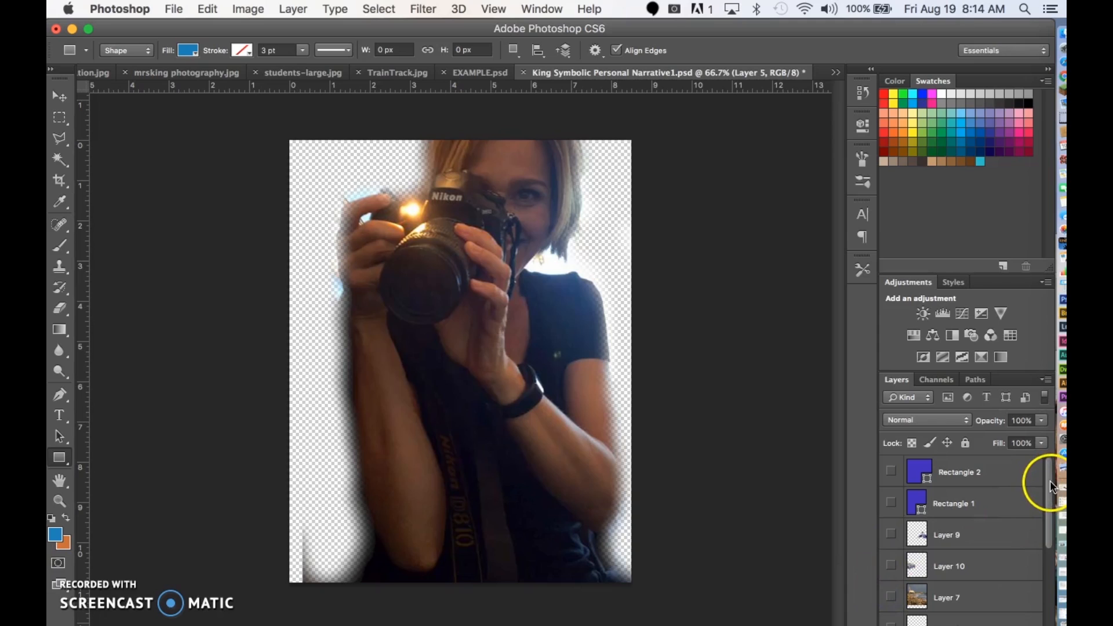
- Select Layer 7 and toggle the rocky beach to compare it with the portrait, leaving the layer hidden
drag(1051, 489, 1049, 500)
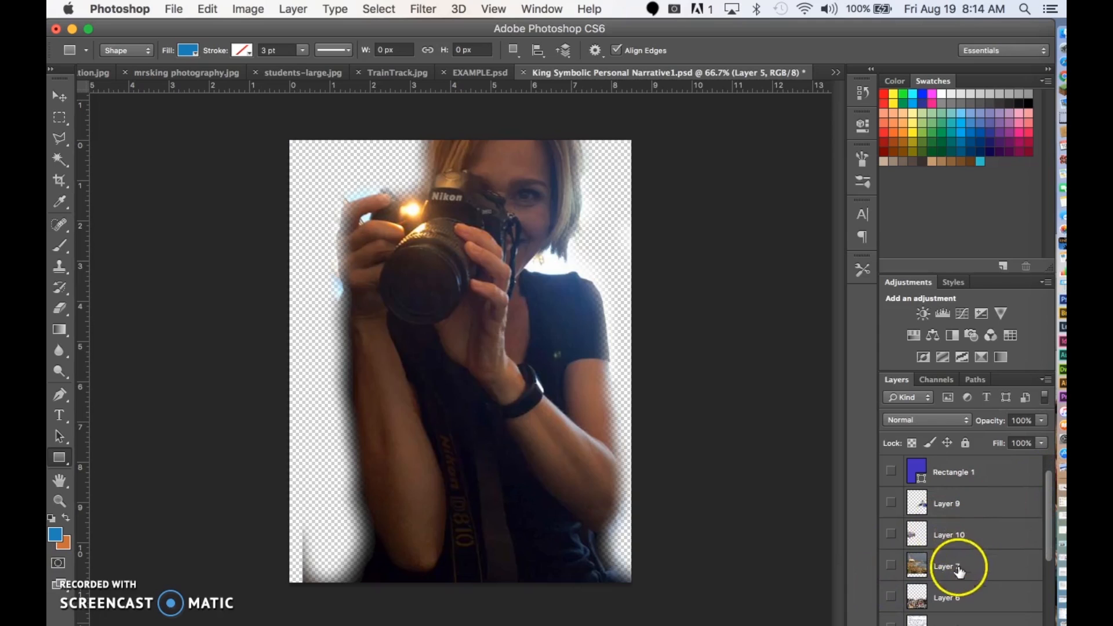
click(893, 565)
click(951, 565)
drag(928, 561, 892, 571)
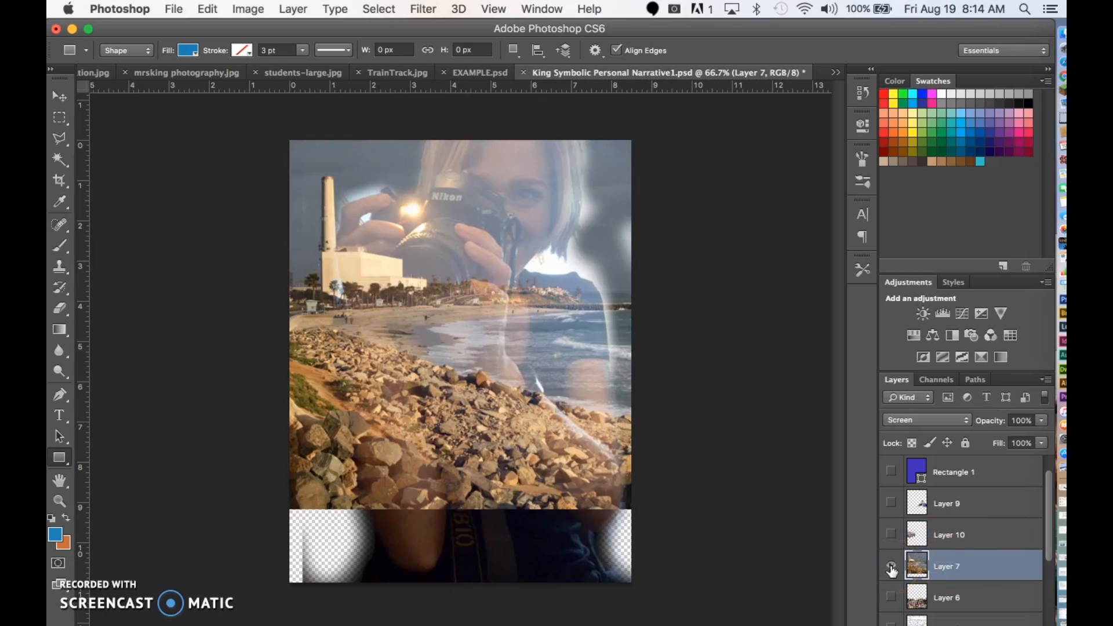
click(892, 568)
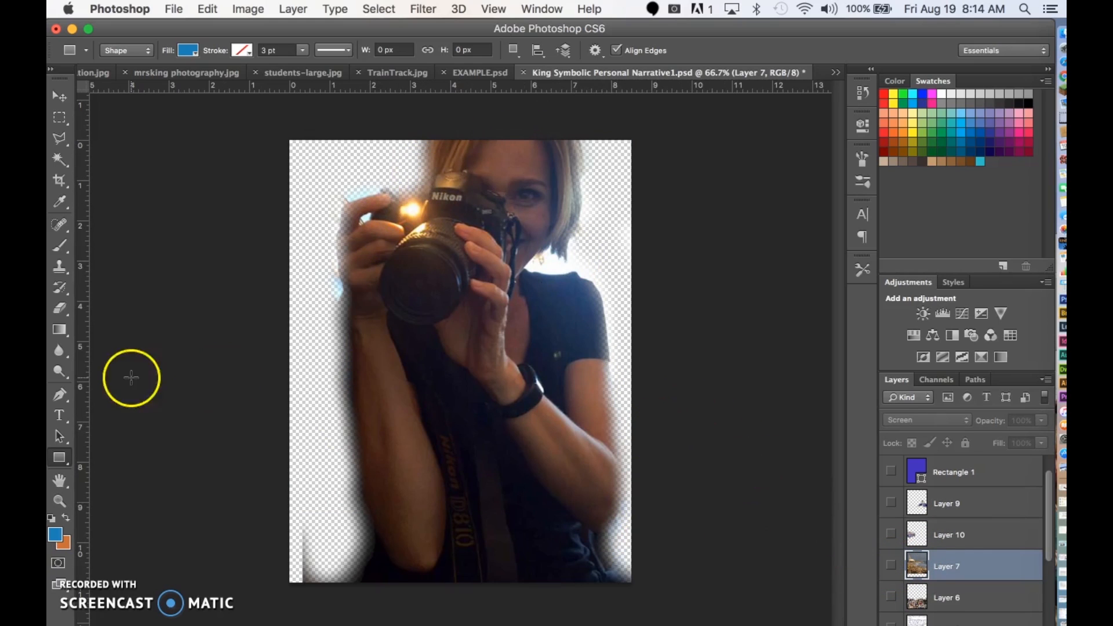
- Select the photographer portrait on Layer 5, try an Eraser stroke down its left side, and undo the stroke
click(58, 310)
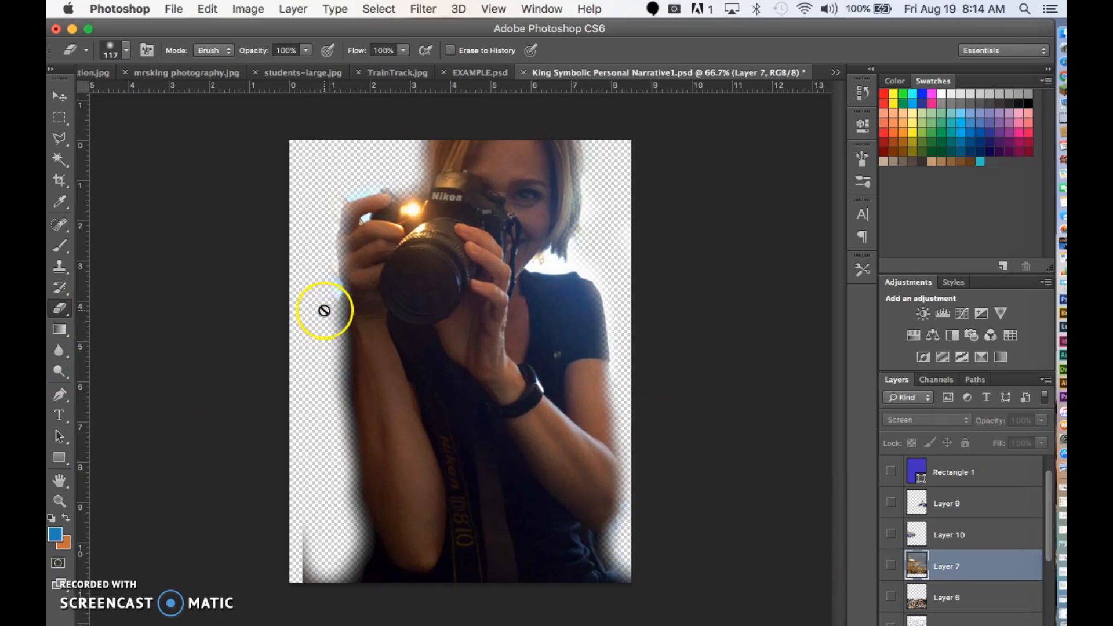
drag(1053, 504, 1051, 565)
click(986, 566)
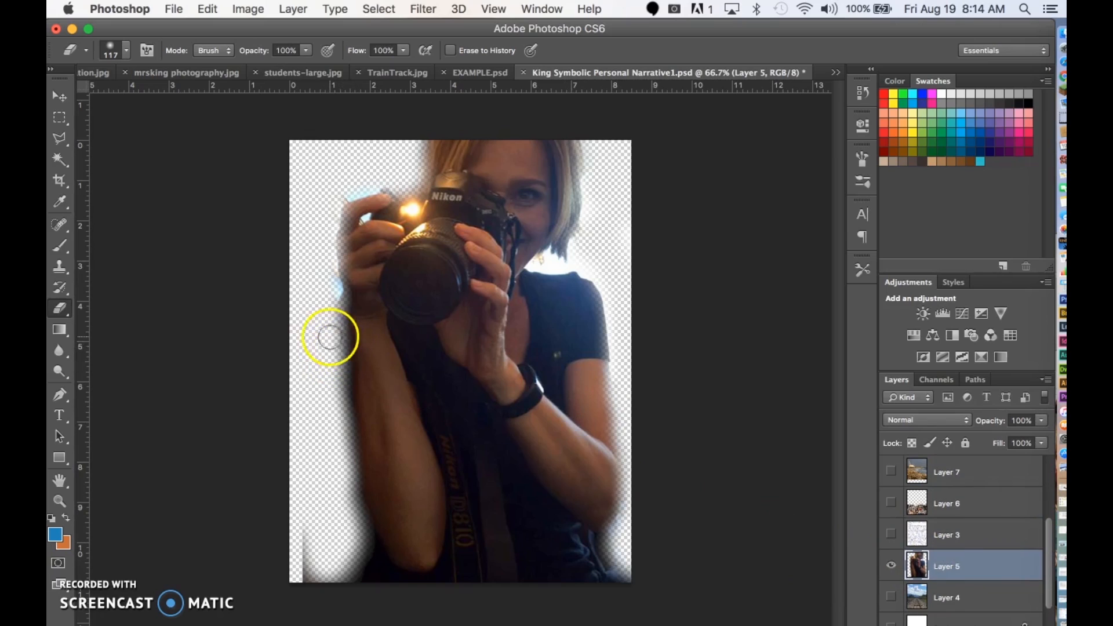
drag(331, 402, 350, 533)
key(ctrl+z)
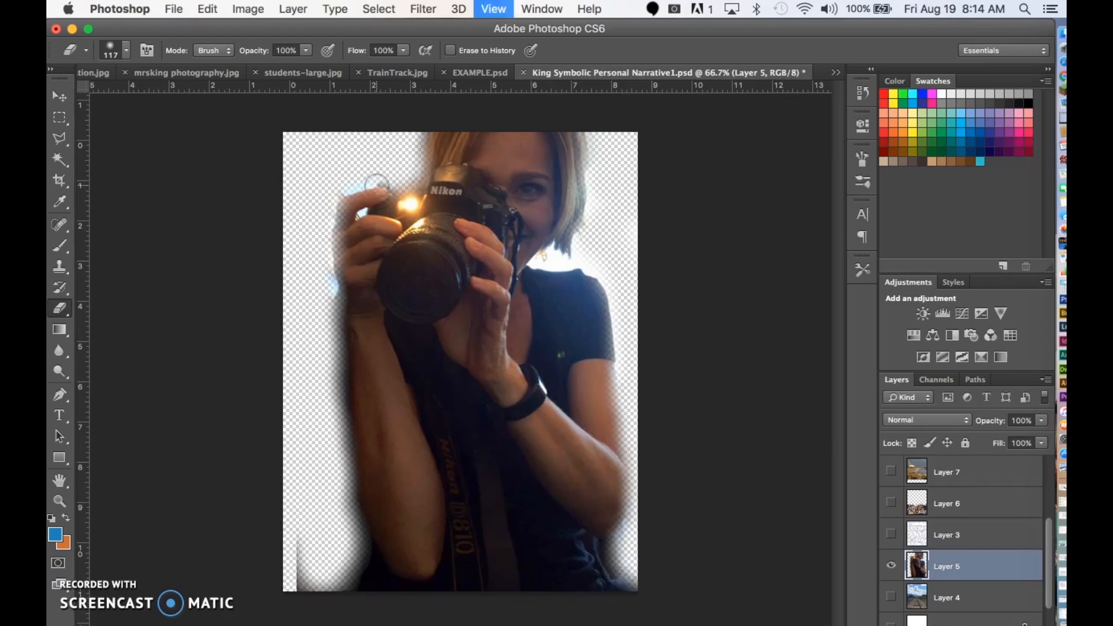
- Erase leftover background above the raised hand and beside the hair on Layer 5 with a 42 px eraser at 0% hardness
key(super+plus)
key(super+plus)
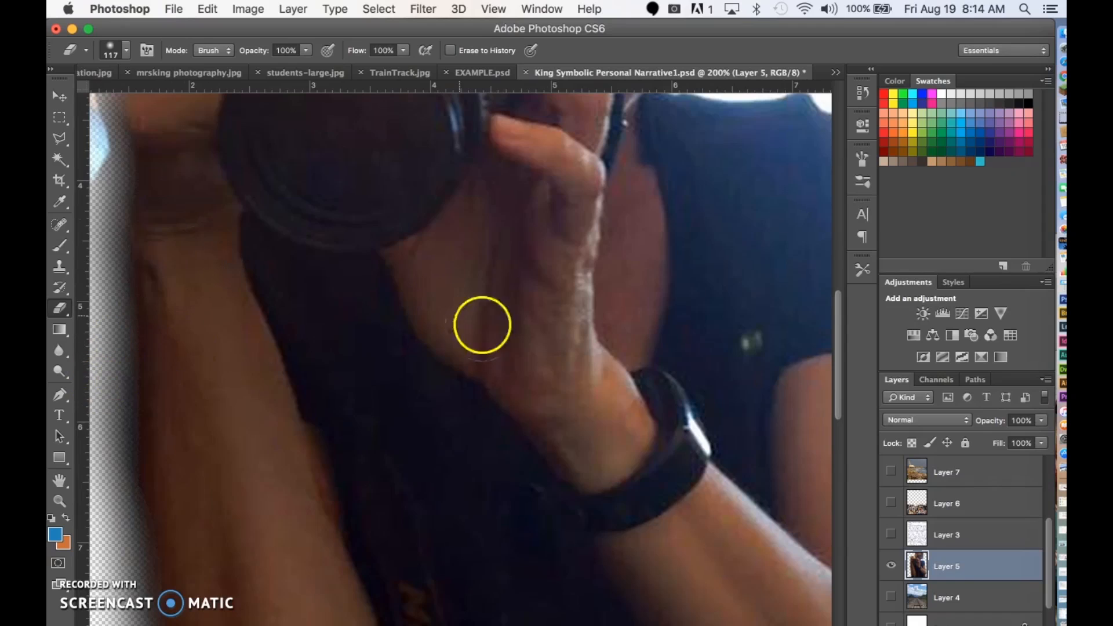
click(59, 480)
drag(262, 556, 313, 575)
scroll(288, 380, up, 10)
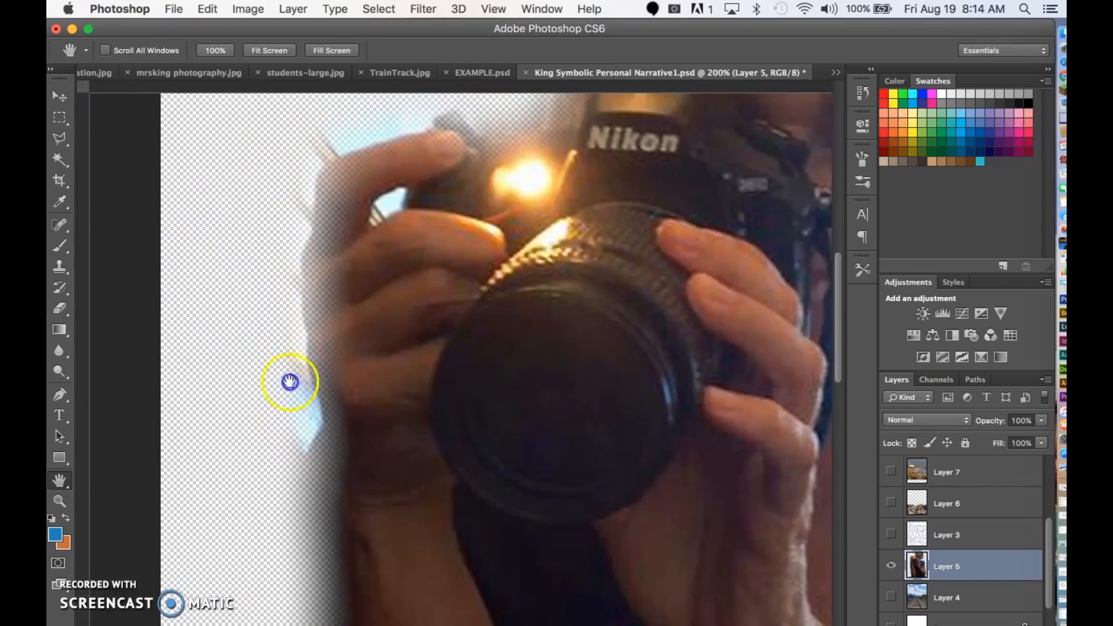
click(59, 309)
click(293, 255)
click(316, 249)
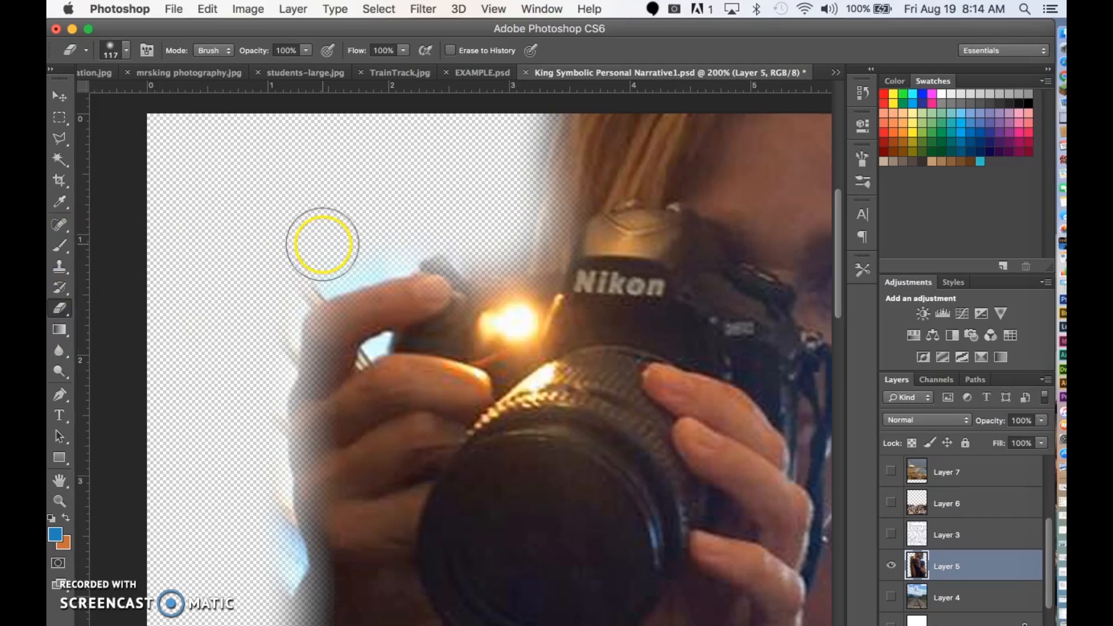
right_click(323, 242)
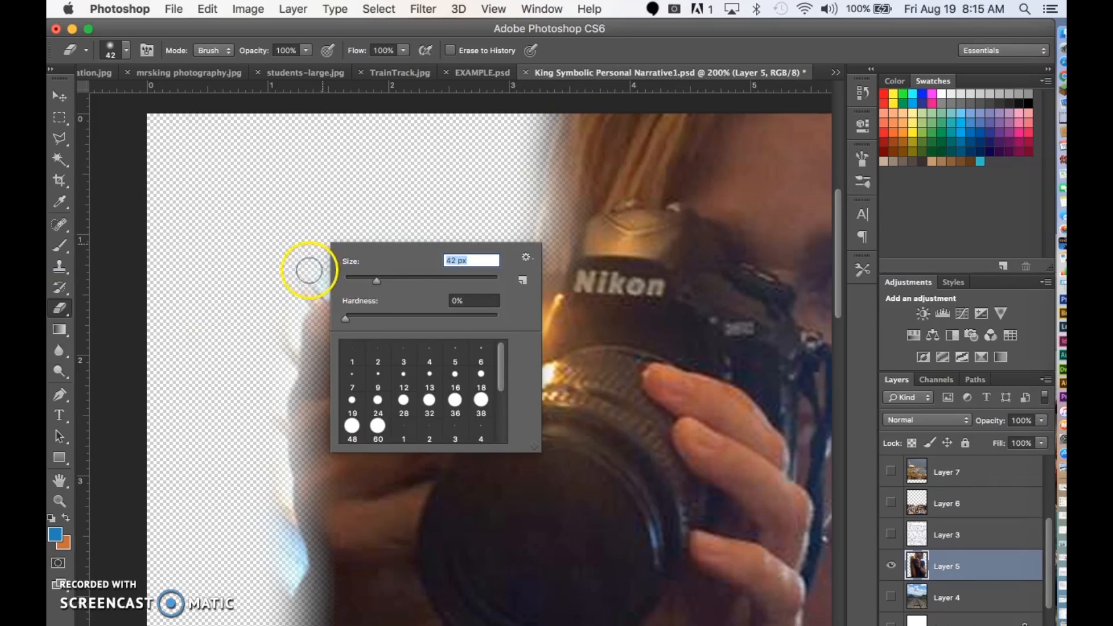
click(309, 270)
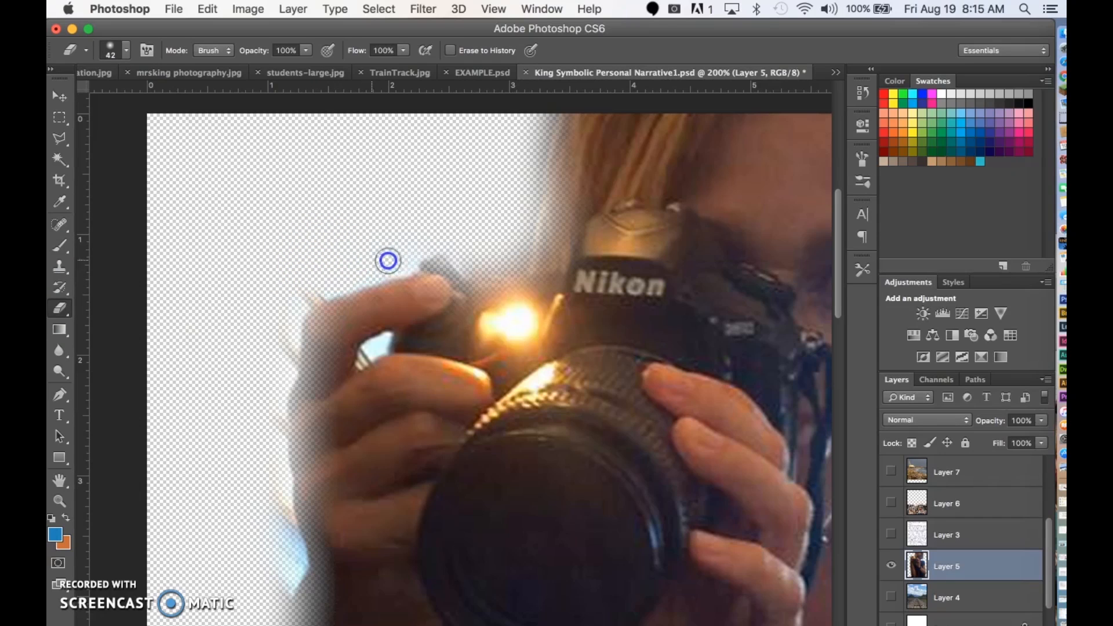
mouse_move(486, 263)
mouse_down()
mouse_move(533, 247)
mouse_move(525, 204)
mouse_up()
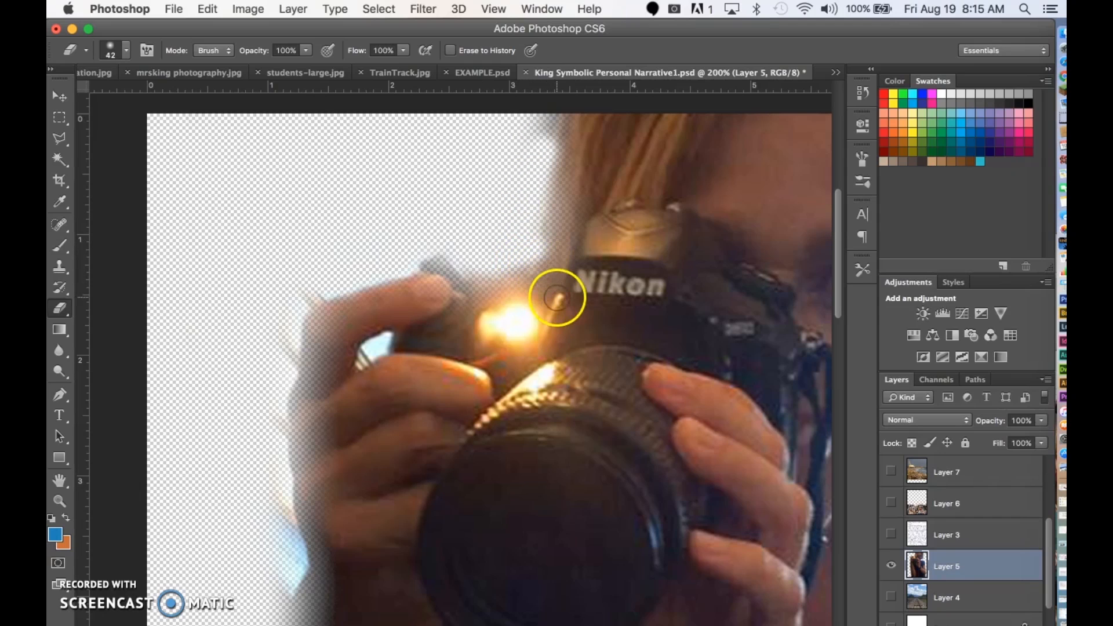
- Undo the last eraser stroke on the portrait layer
click(208, 9)
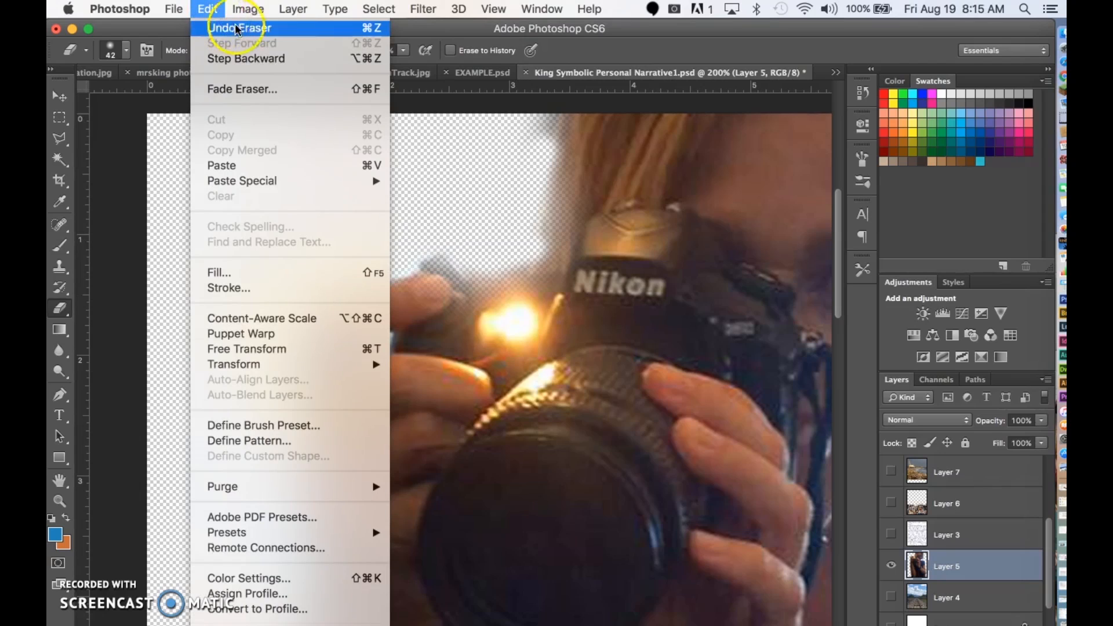
click(374, 33)
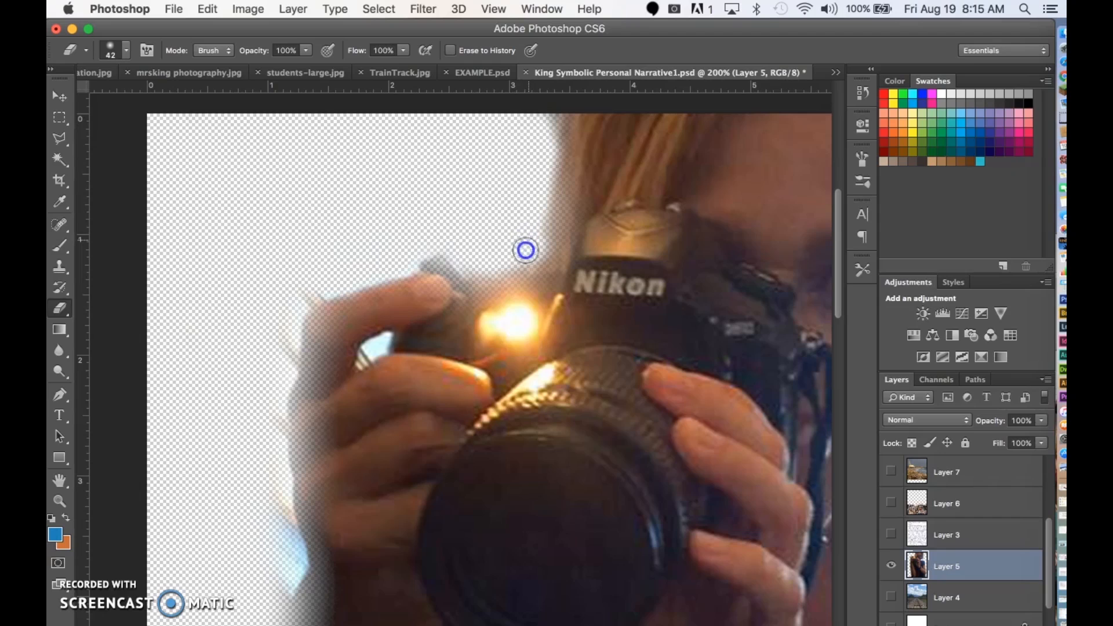
key(super+minus)
key(super+minus)
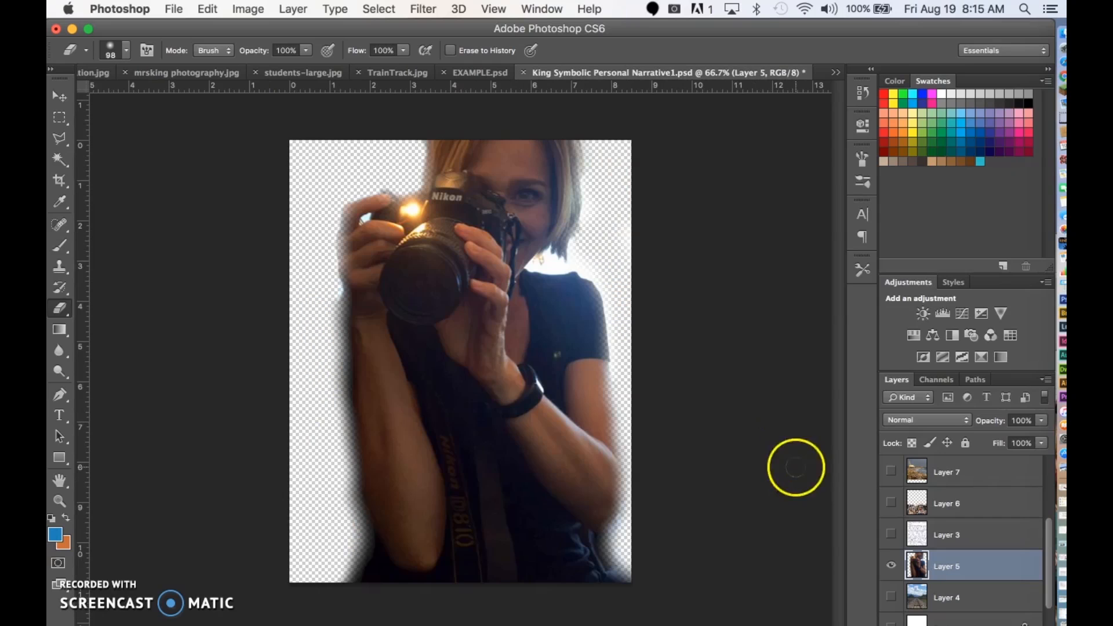
- Show the handwritten letter on Layer 3 and the landscape on Layer 4, and close the example composite without saving changes
click(891, 534)
click(893, 597)
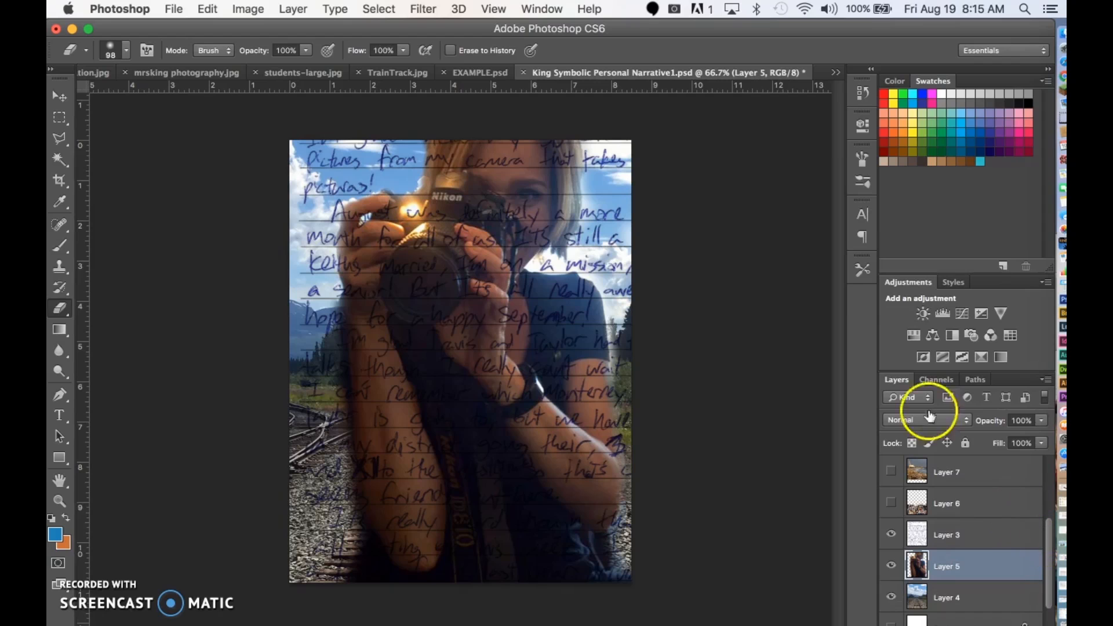
click(524, 73)
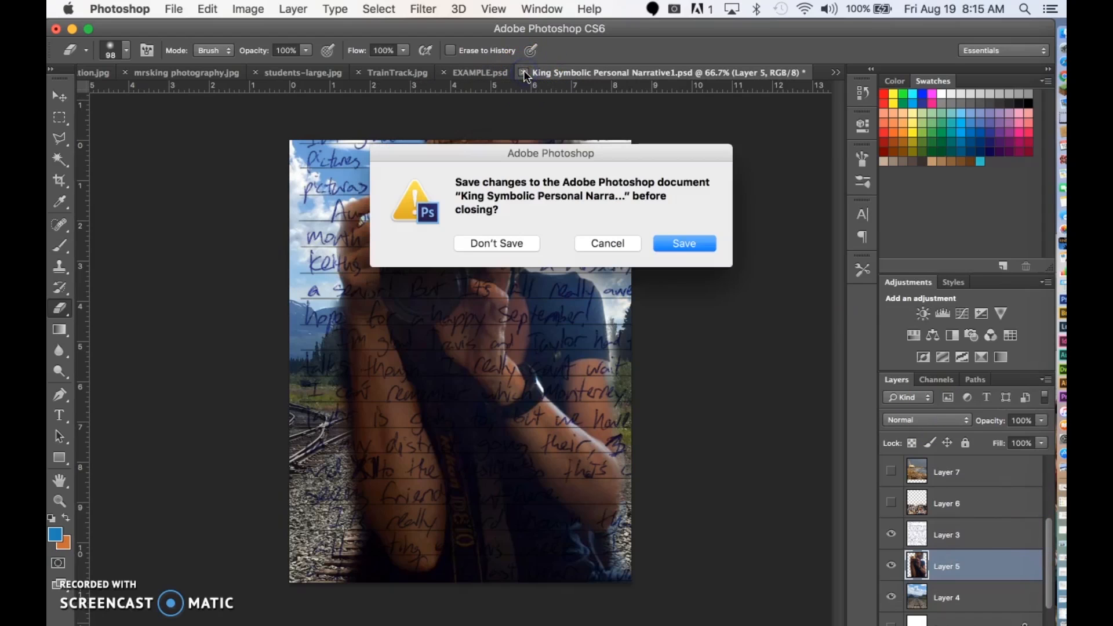
click(496, 244)
- Float EXAMPLE.psd and the source images in separate windows and spread them across the workspace
drag(675, 72, 173, 137)
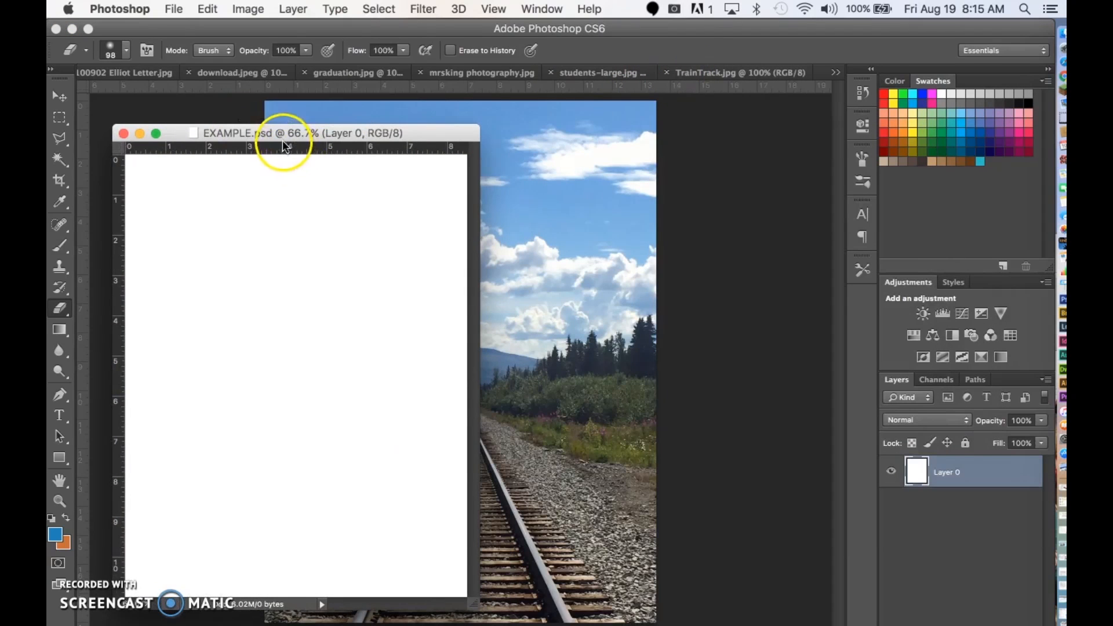
drag(283, 142, 270, 172)
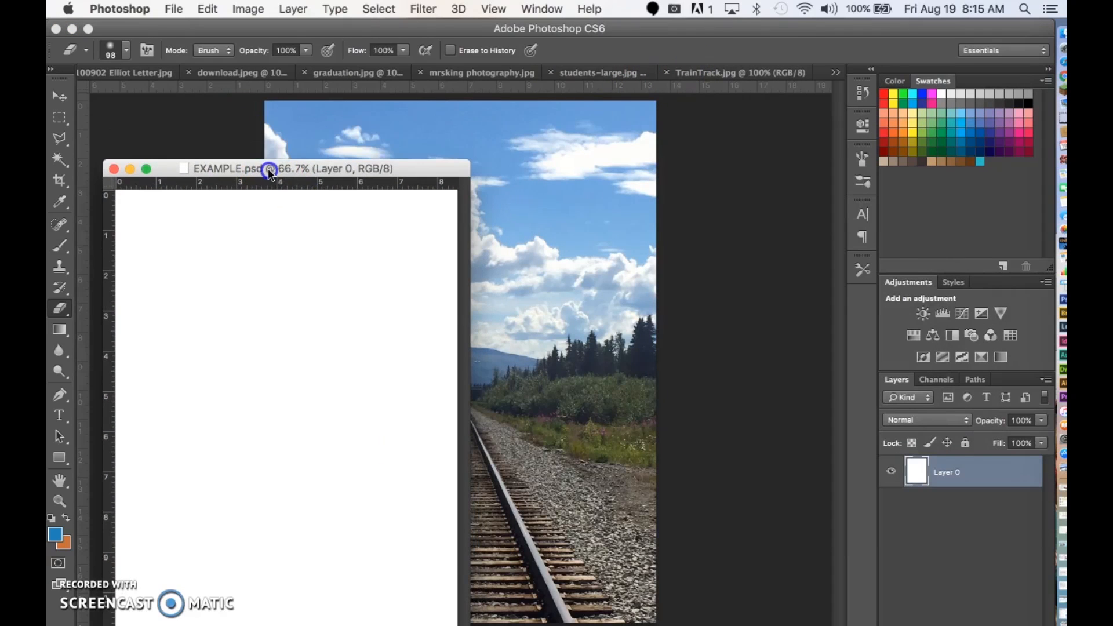
click(731, 73)
drag(731, 76, 641, 116)
drag(652, 76, 641, 116)
drag(562, 75, 574, 116)
drag(404, 75, 429, 126)
drag(262, 71, 318, 150)
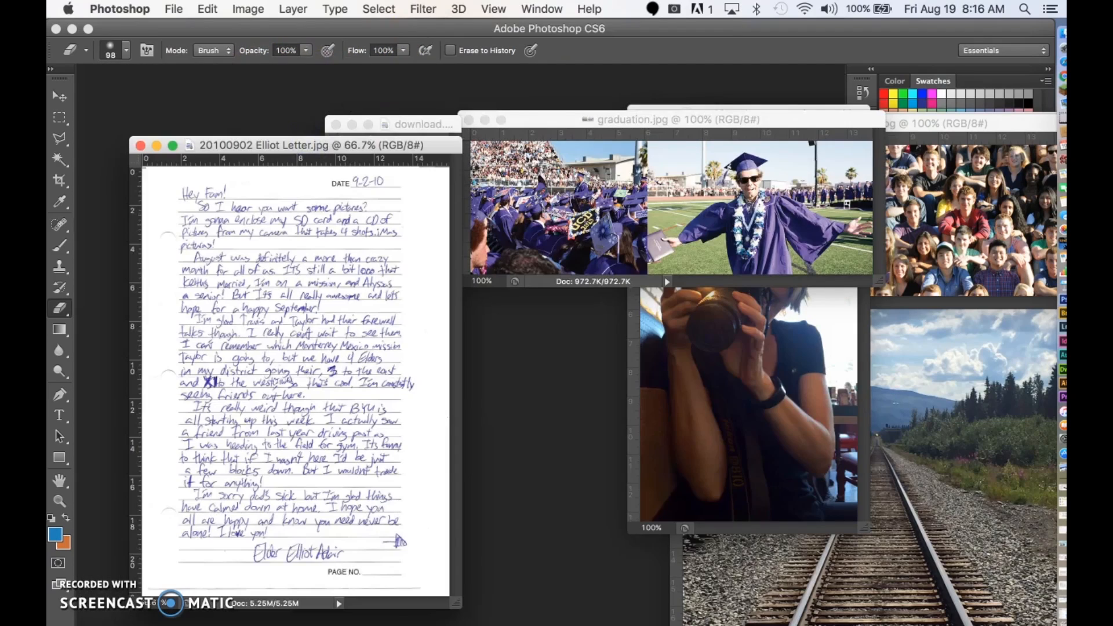
- Bring the EXAMPLE.psd window to the front and move it up so the whole blank canvas is in view
click(532, 7)
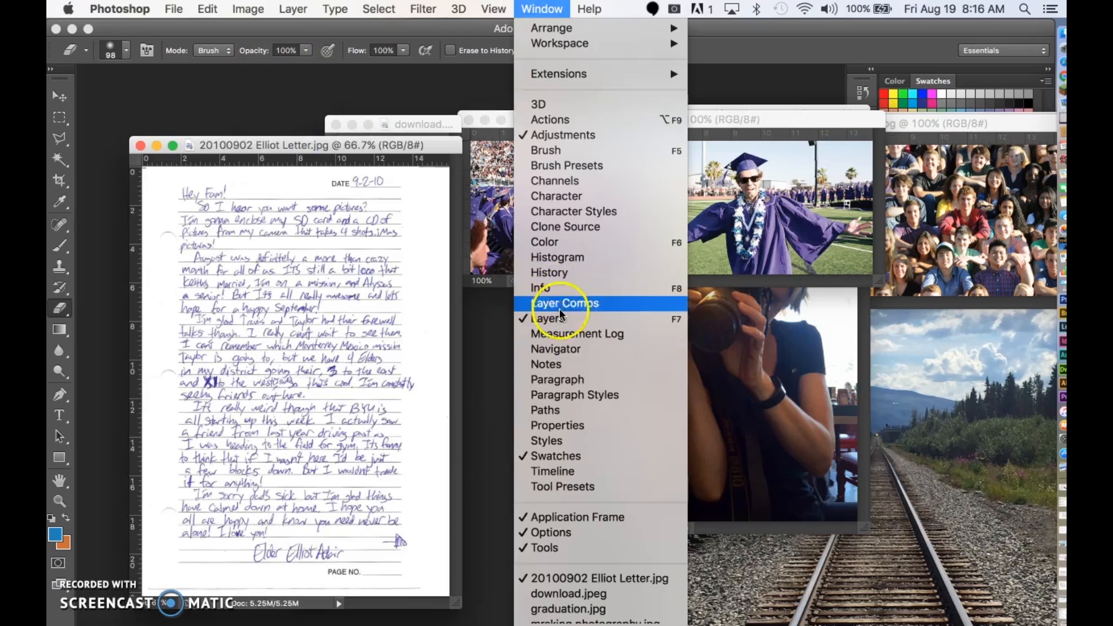
scroll(572, 555, down, 2)
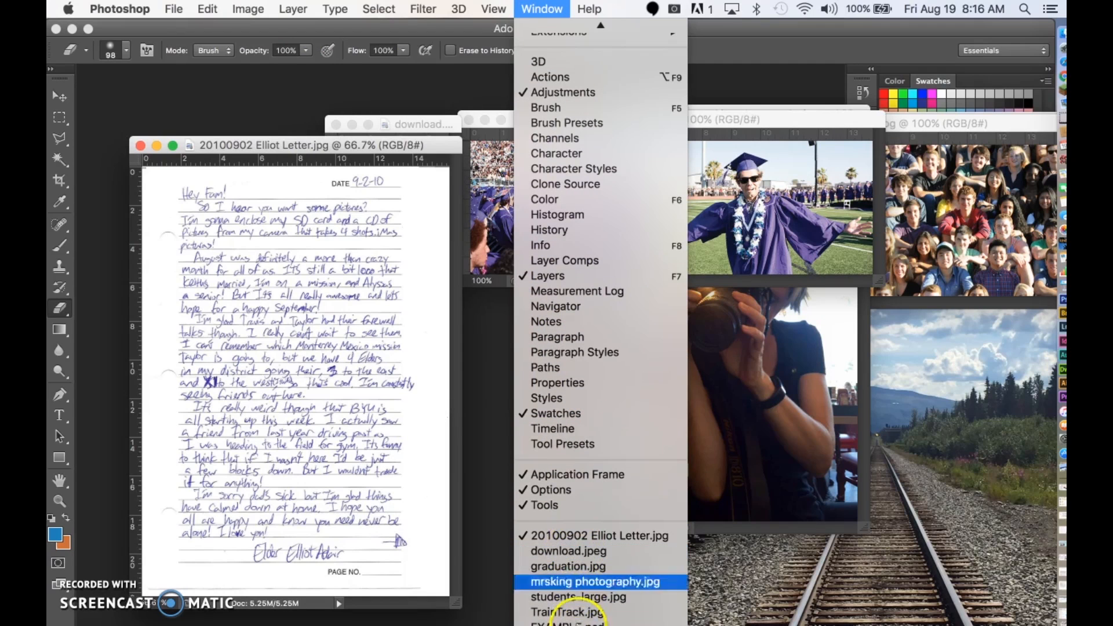
click(568, 623)
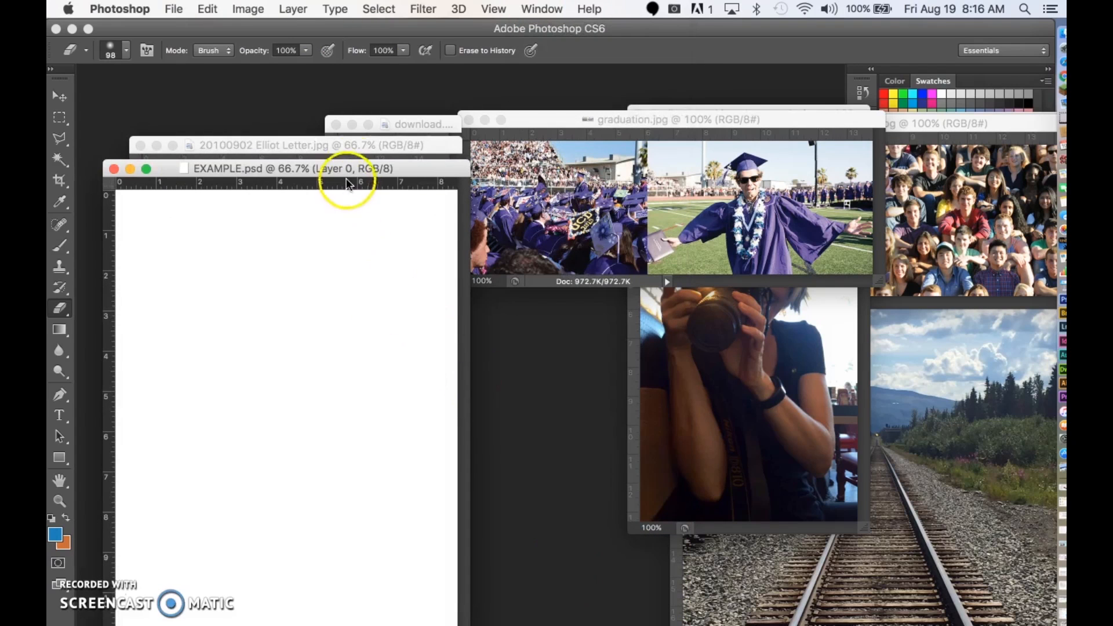
drag(359, 173, 357, 88)
- Undock the tool palette beside the blank canvas, keep it in a single column, and activate the Move tool
click(65, 77)
drag(64, 79, 95, 79)
click(92, 97)
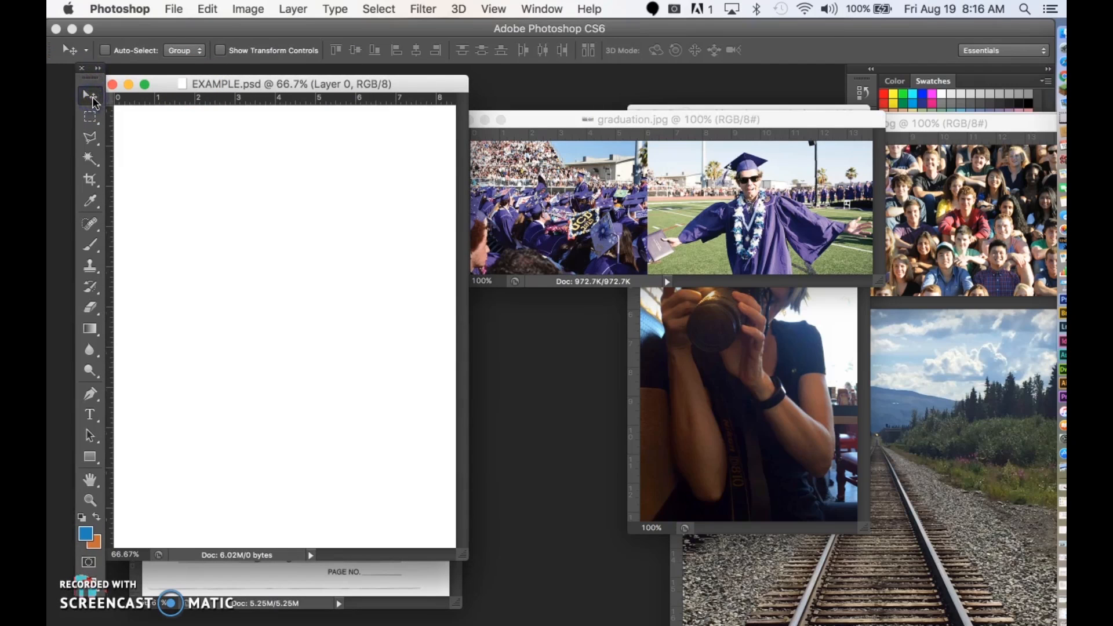
click(97, 69)
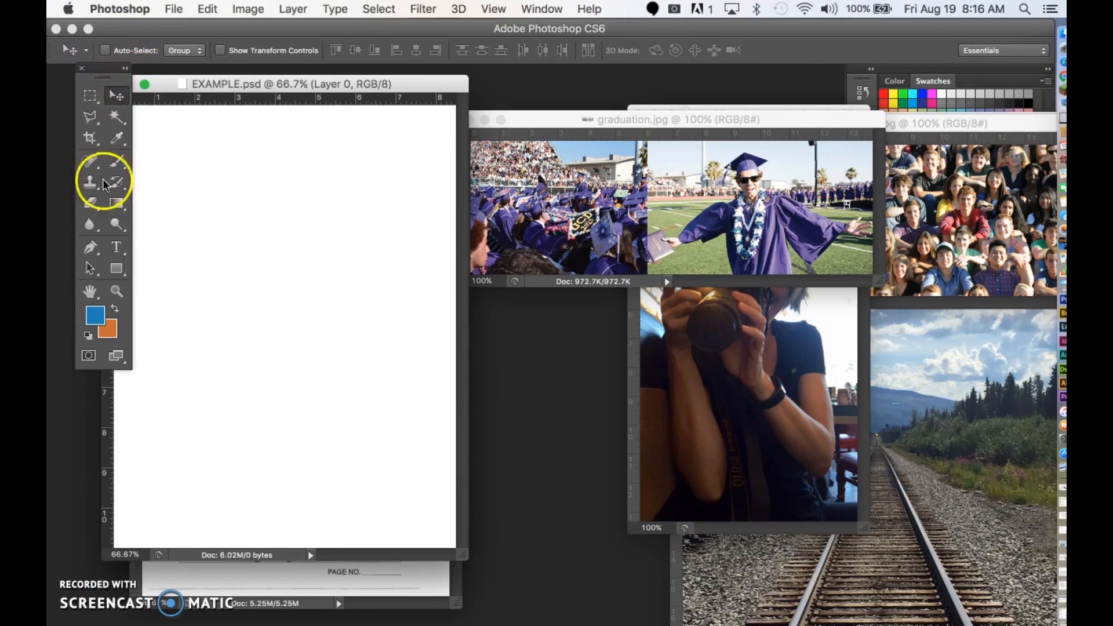
click(122, 68)
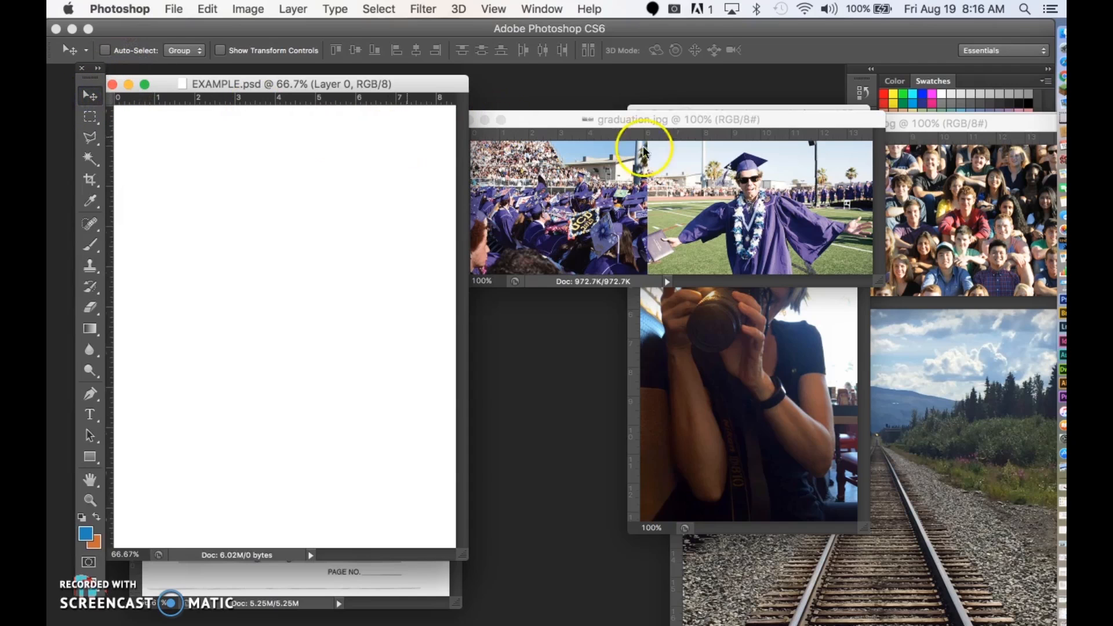
- Copy the train track photo from TrainTrack.jpg onto the EXAMPLE.psd canvas and close the source image
click(952, 399)
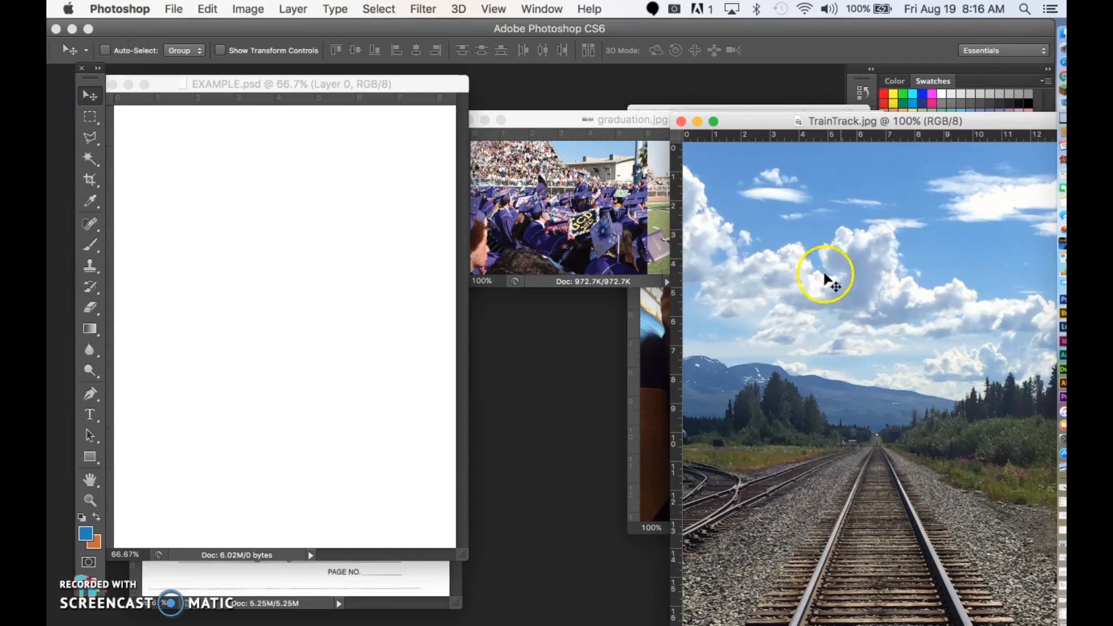
drag(943, 124, 597, 107)
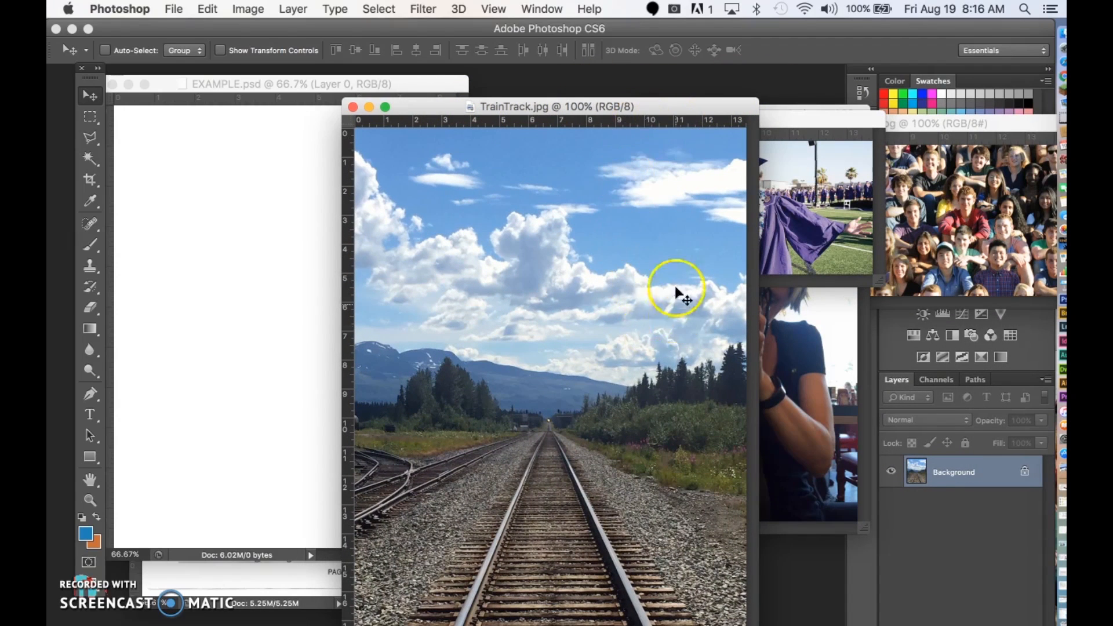
drag(647, 358, 336, 315)
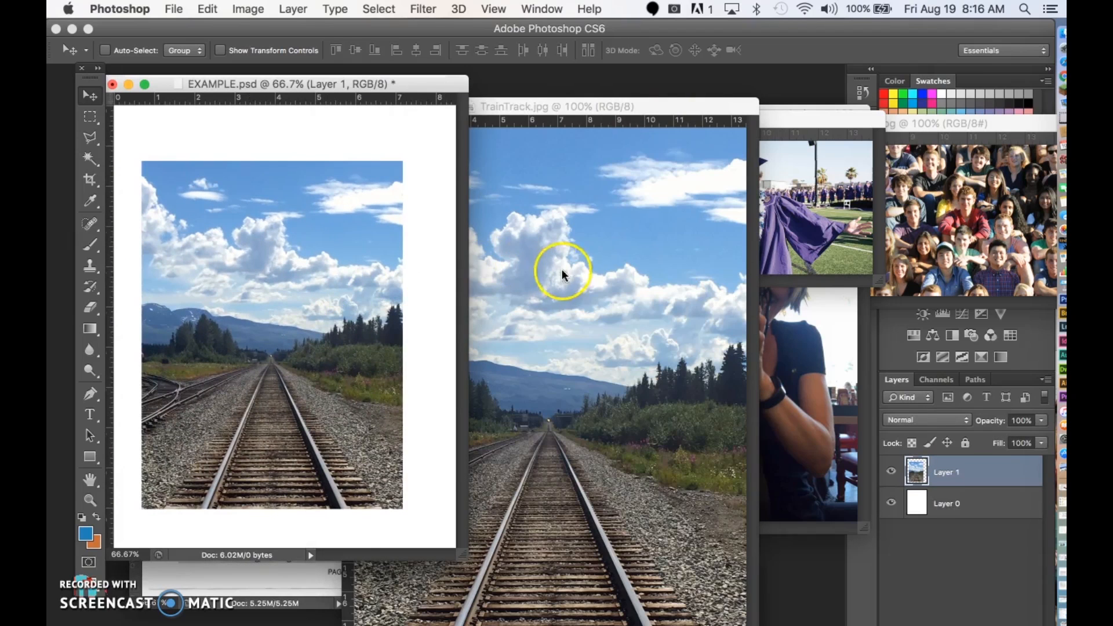
click(582, 197)
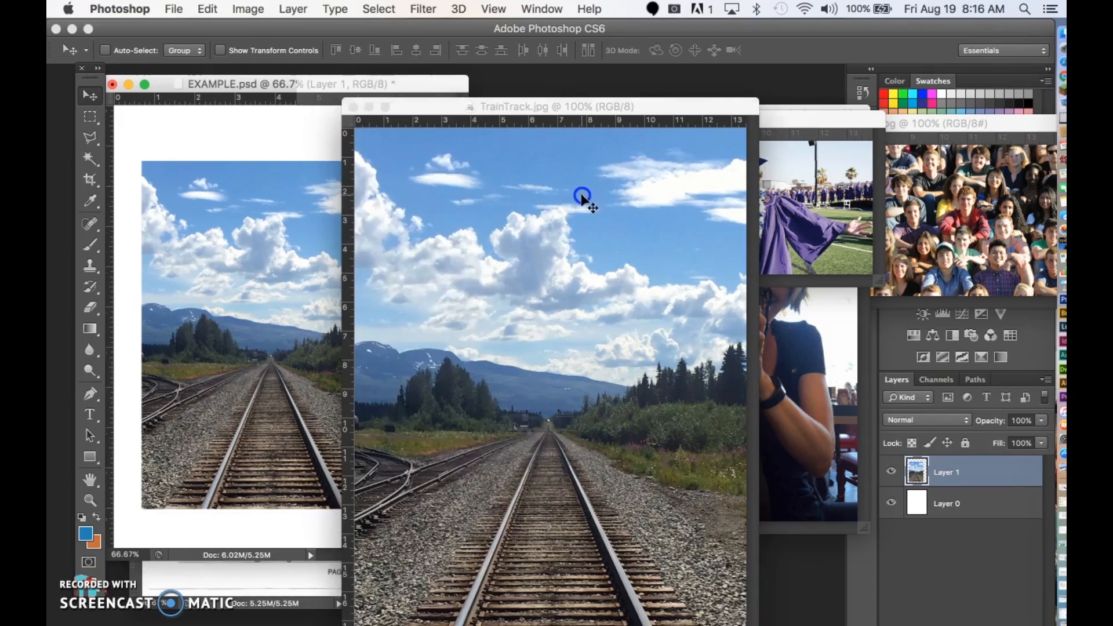
click(356, 107)
- Copy the photographer, graduation and students photos into EXAMPLE.psd, closing each source image once it is placed
click(739, 351)
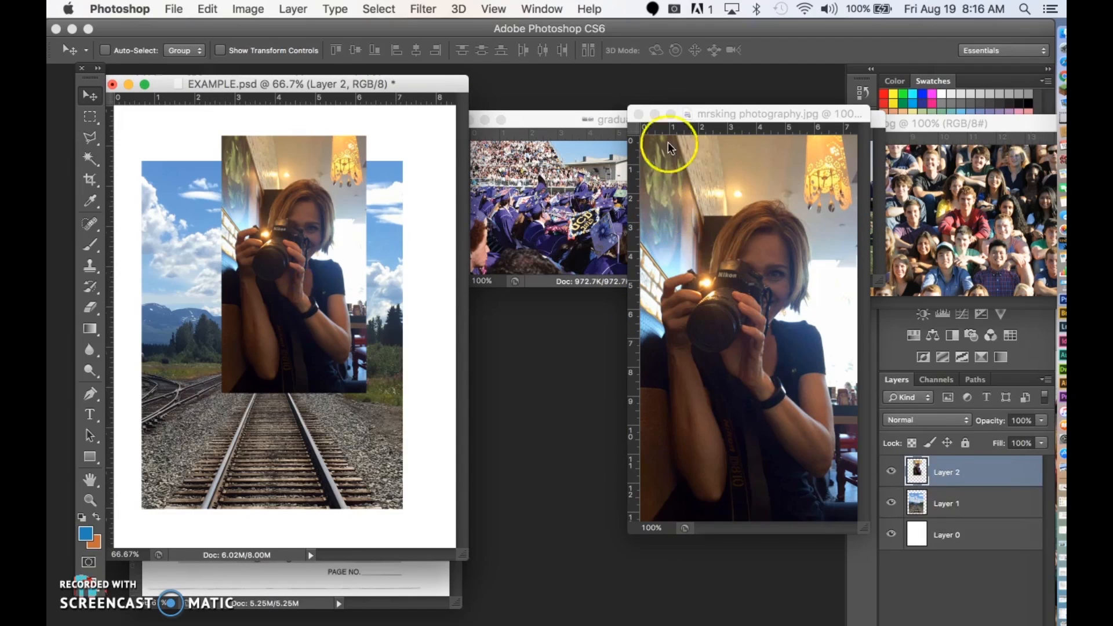
click(638, 114)
drag(681, 140, 342, 272)
click(711, 172)
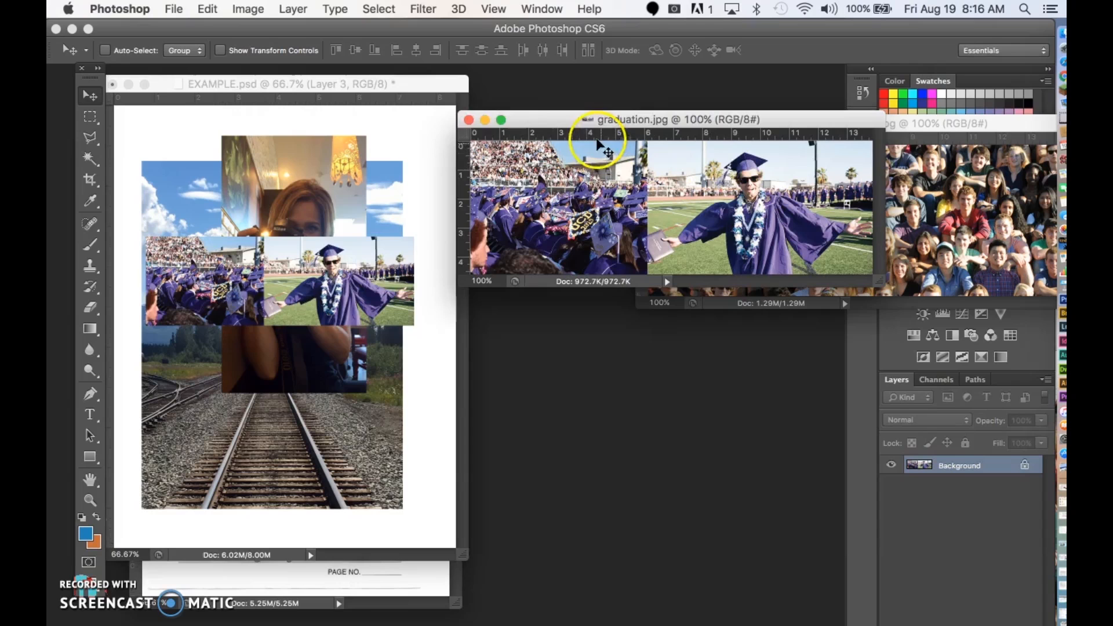
click(468, 119)
drag(720, 205, 343, 295)
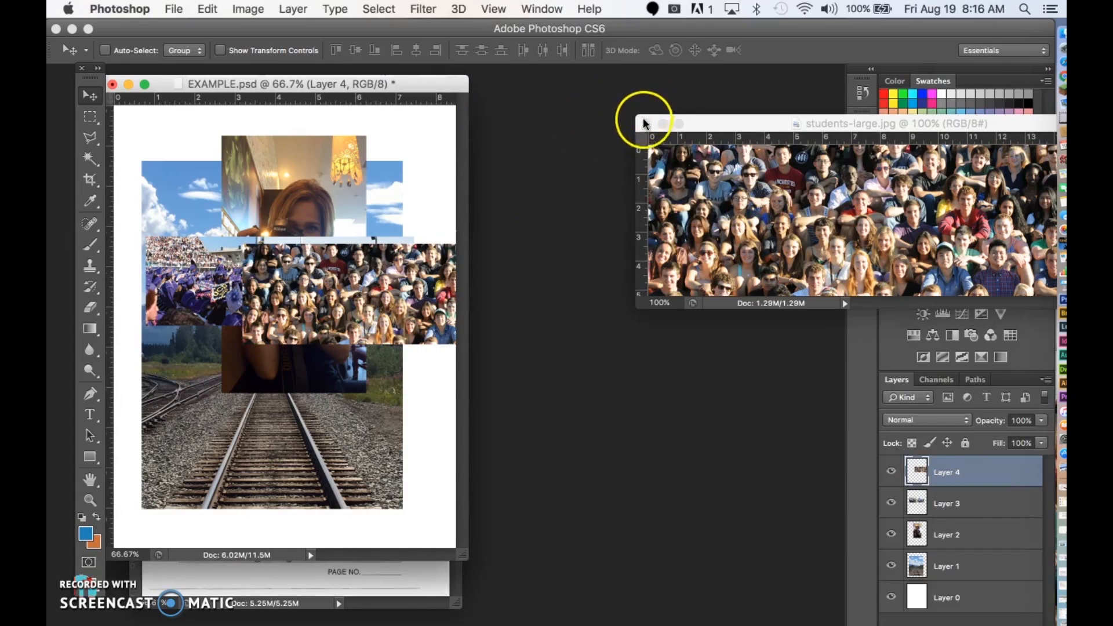
click(645, 124)
- Shift the EXAMPLE.psd window aside, copy the handwritten letter onto its canvas, and close the letter image
drag(440, 87, 671, 87)
click(280, 241)
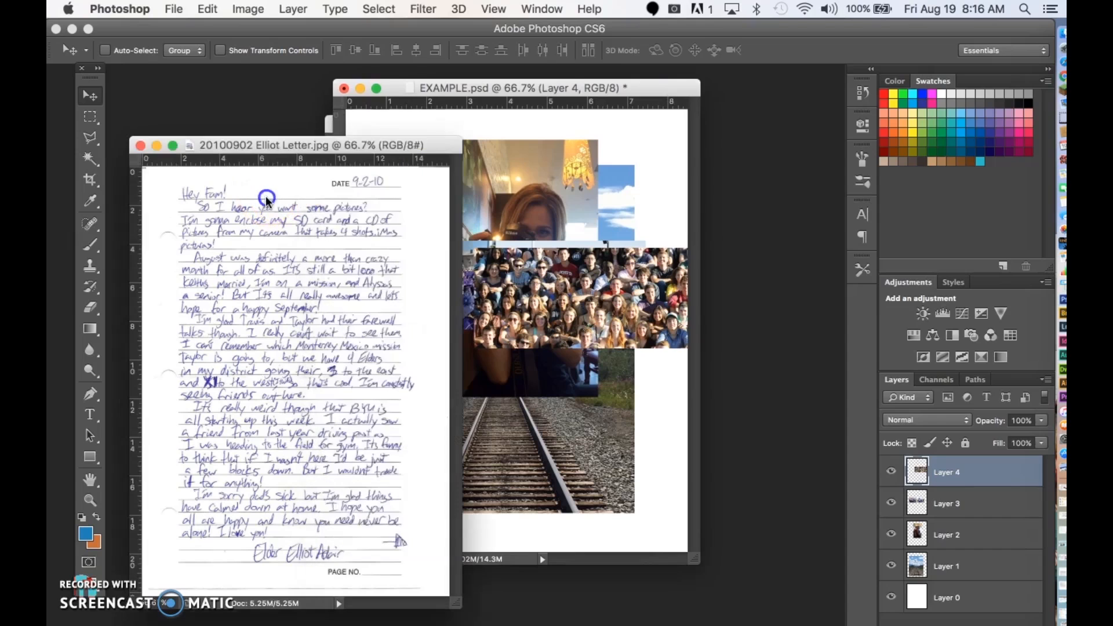
drag(281, 241, 560, 197)
click(162, 145)
click(140, 144)
- Move the EXAMPLE.psd window below the small coastal download image and copy that image onto the canvas
drag(426, 87, 390, 245)
drag(392, 175, 435, 392)
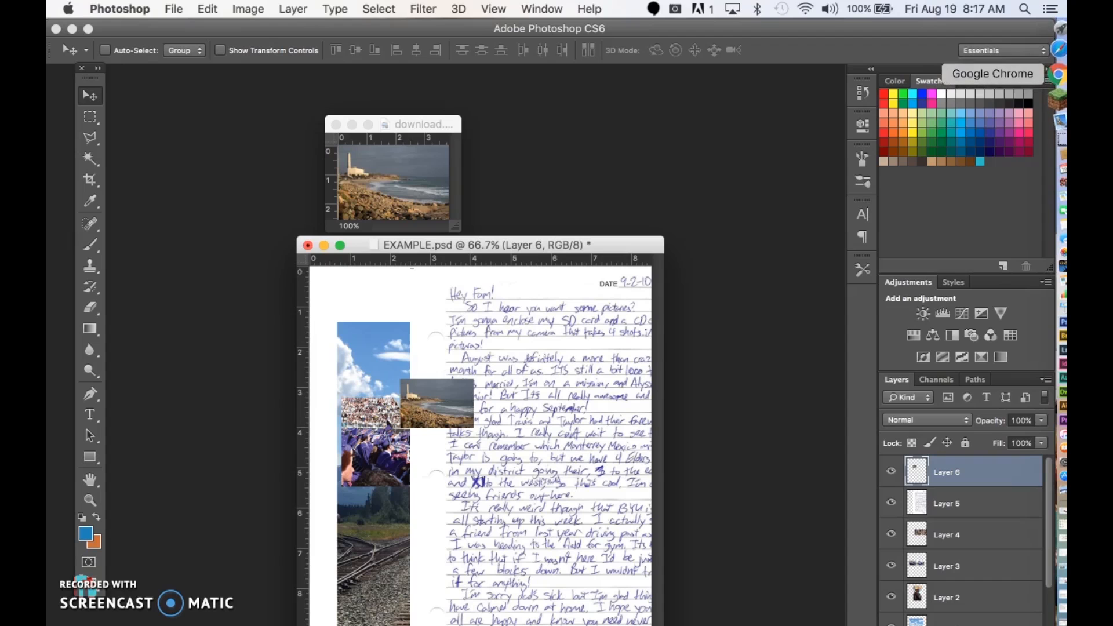
click(559, 364)
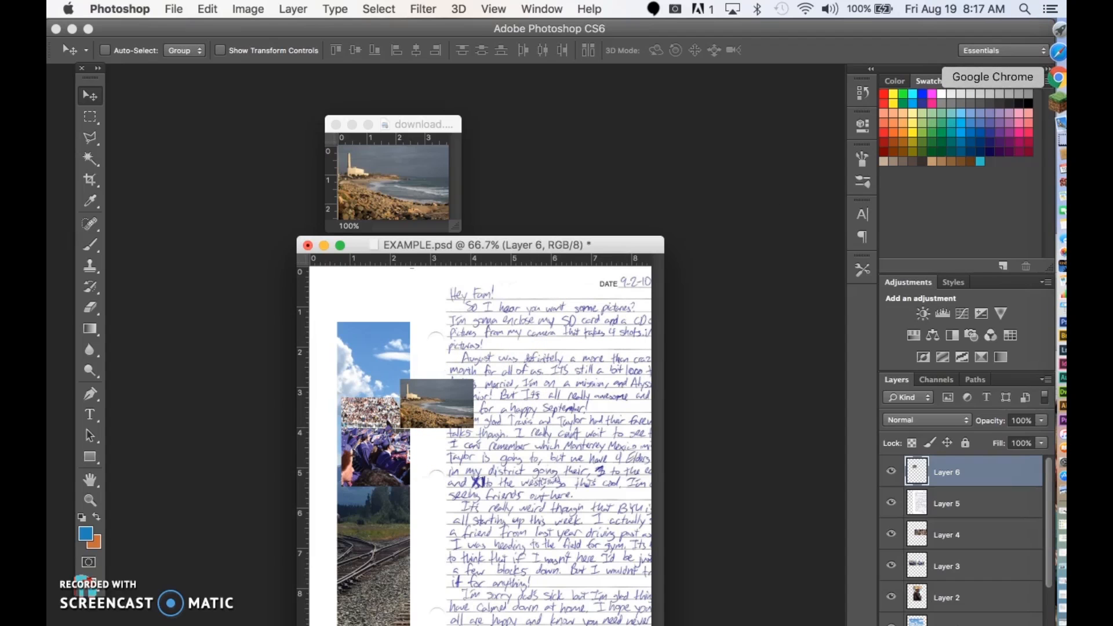
- Switch to Chrome and search Google for "carlsbad beach" in a new tab
click(1058, 77)
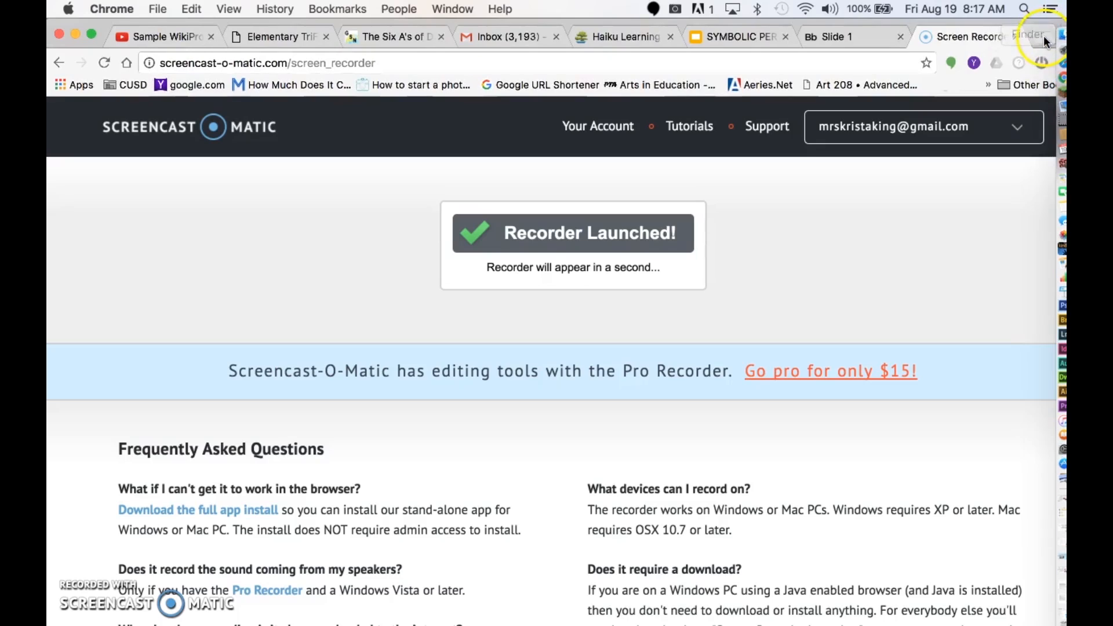
click(1044, 36)
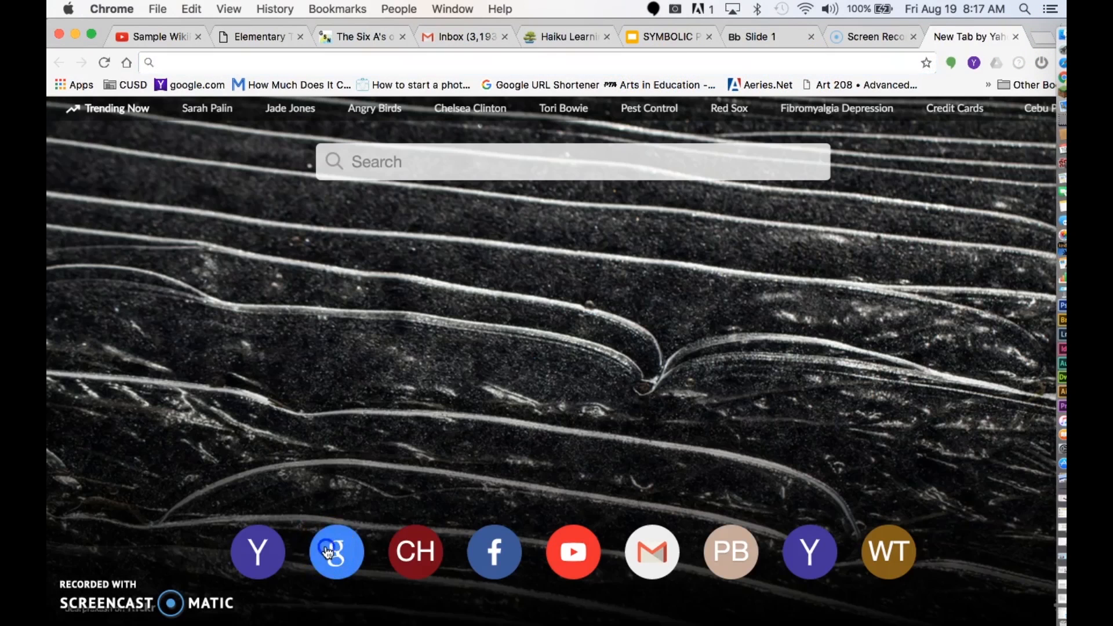
click(335, 550)
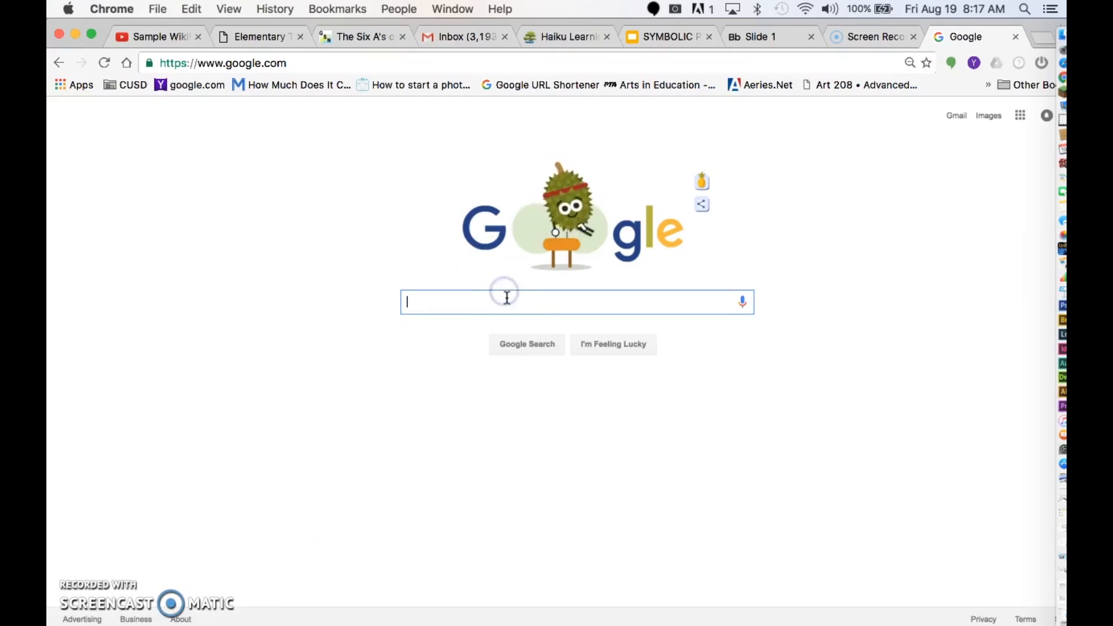
text(carlsbad)
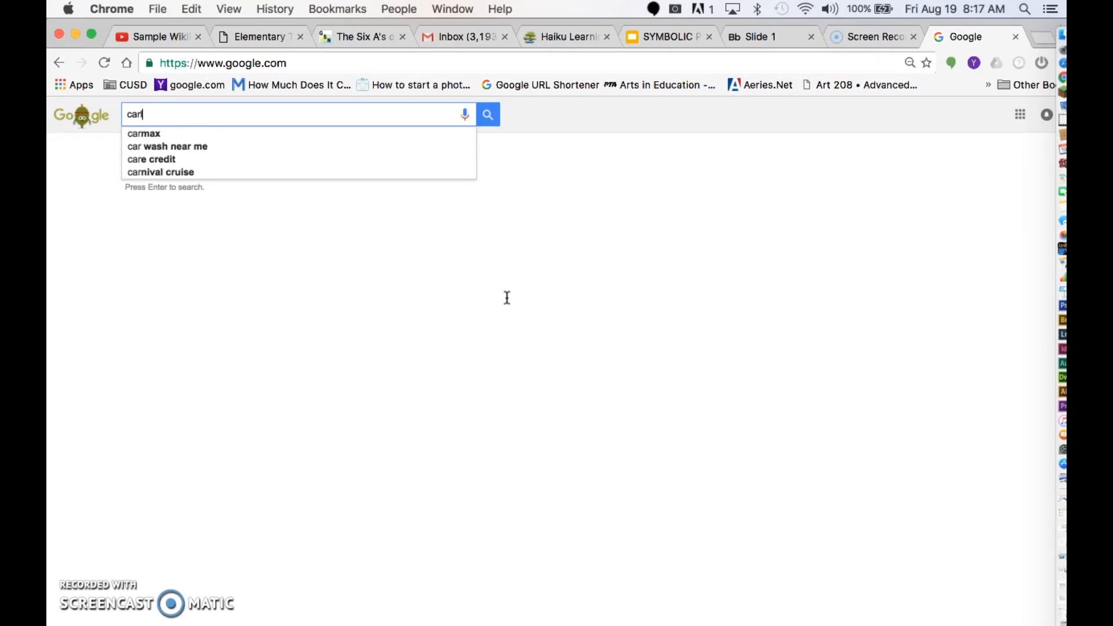
text(beach)
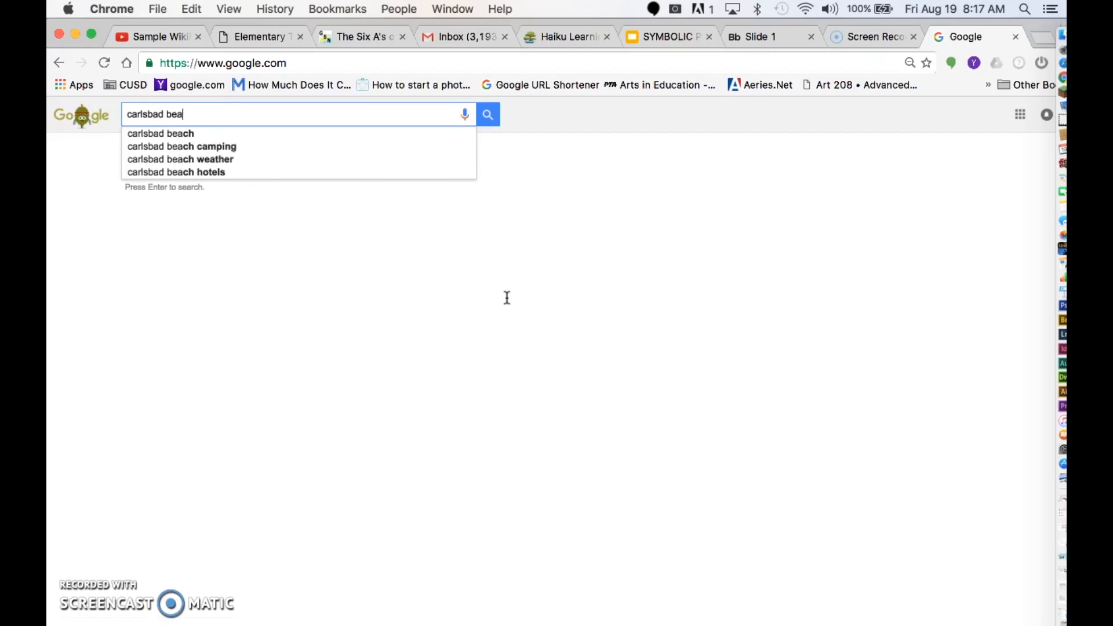
key(Return)
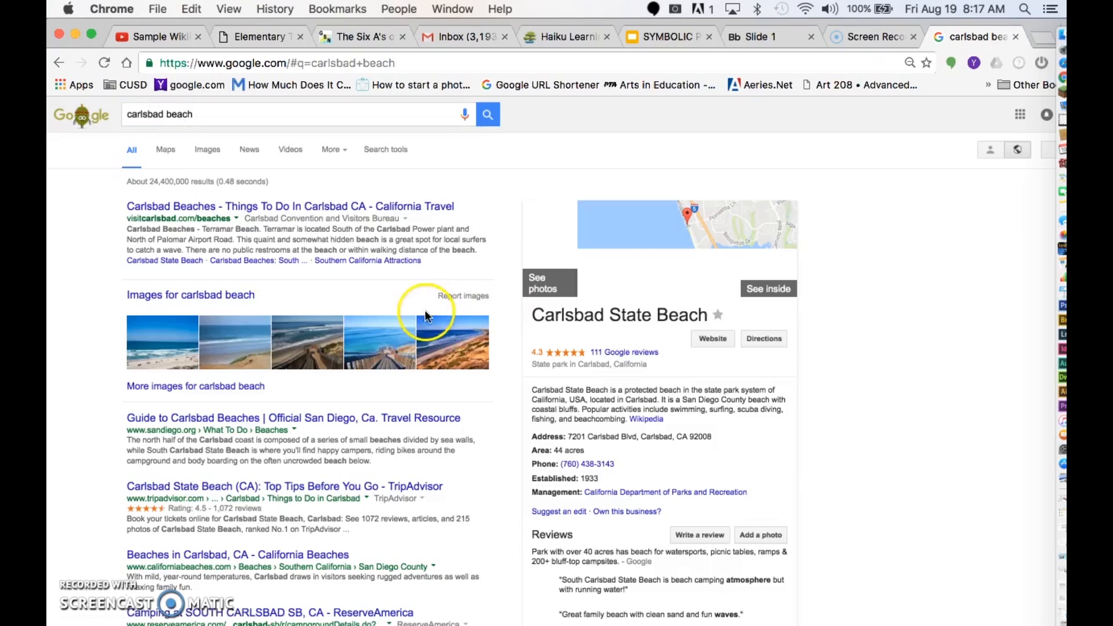
- Limit the image results to large size and search for "tamarack beach power plant" images
click(214, 151)
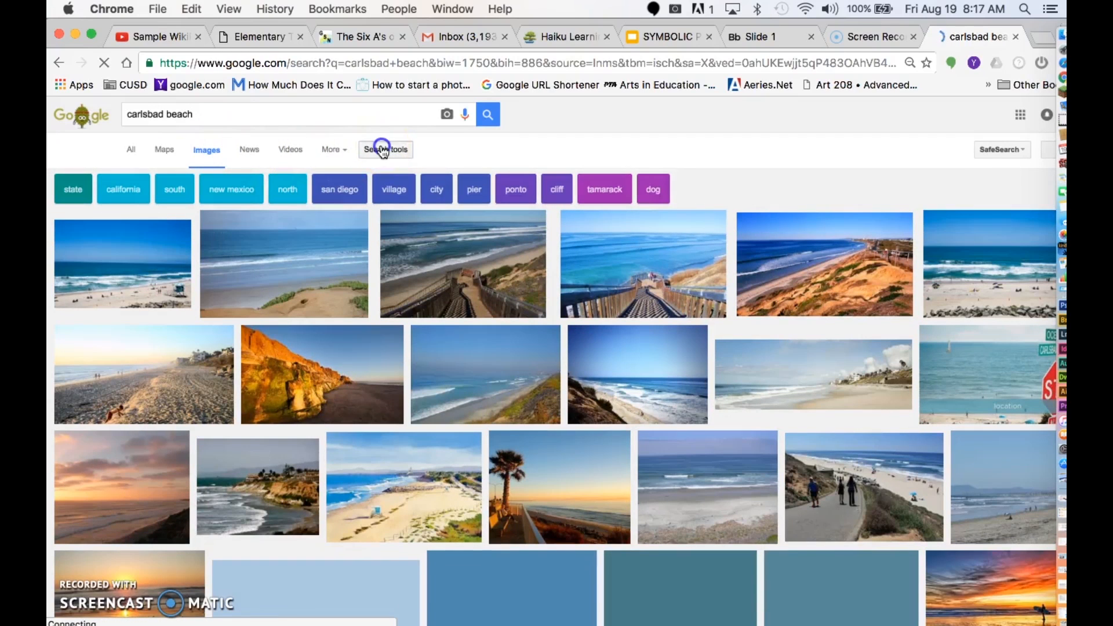
click(382, 148)
click(136, 182)
click(142, 219)
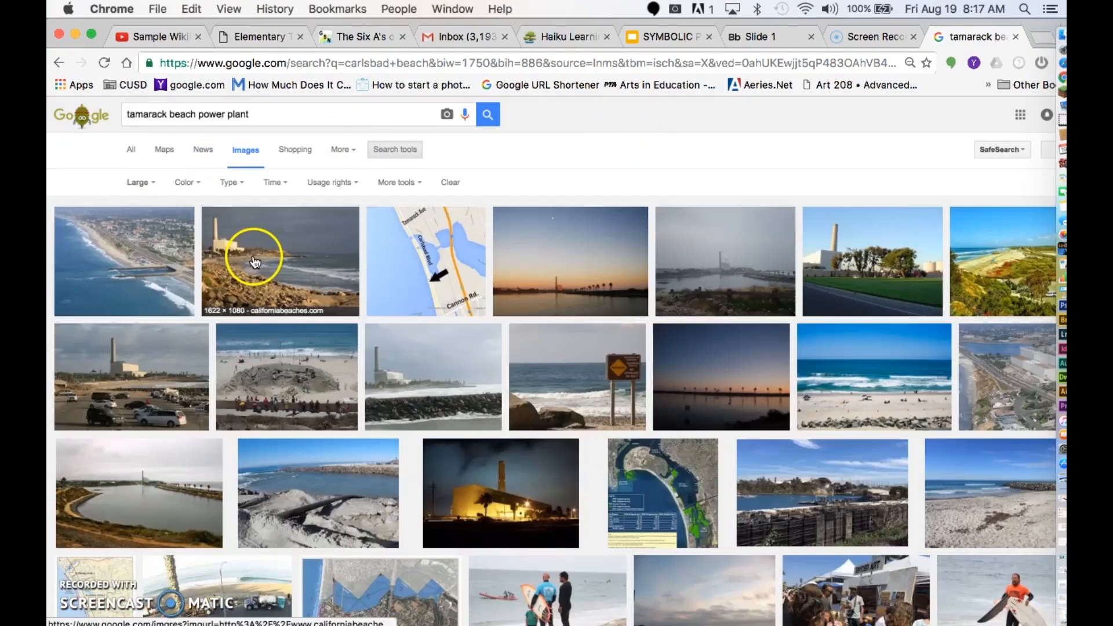
- Open the stormy power plant beach image at full size and save it to the desktop as IMG_2695-Large.jpg
click(254, 262)
click(829, 347)
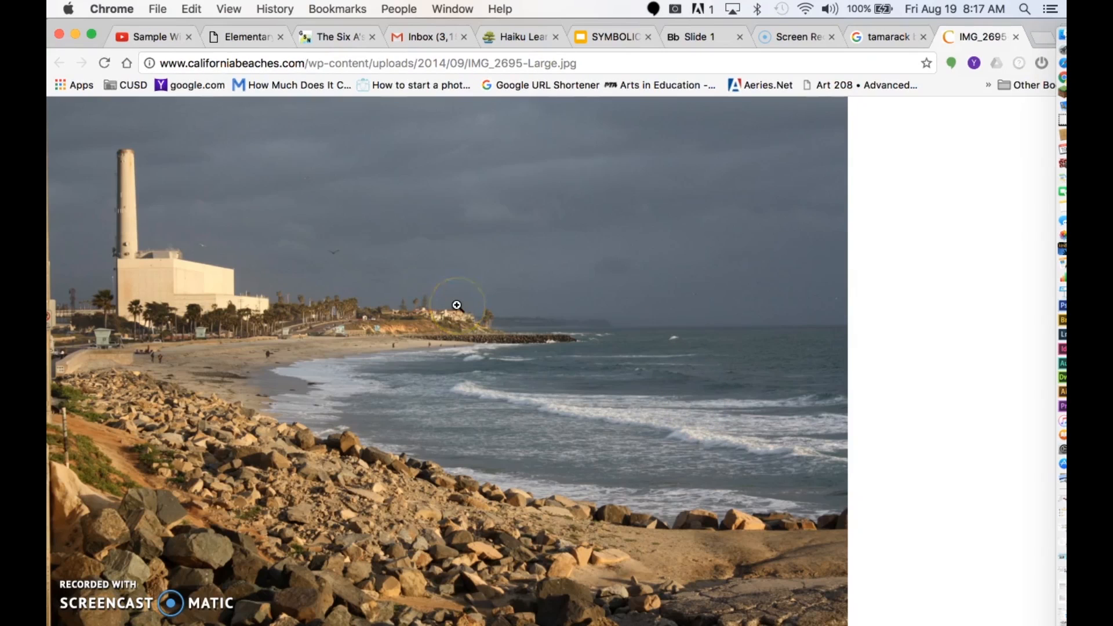
right_click(457, 305)
click(478, 326)
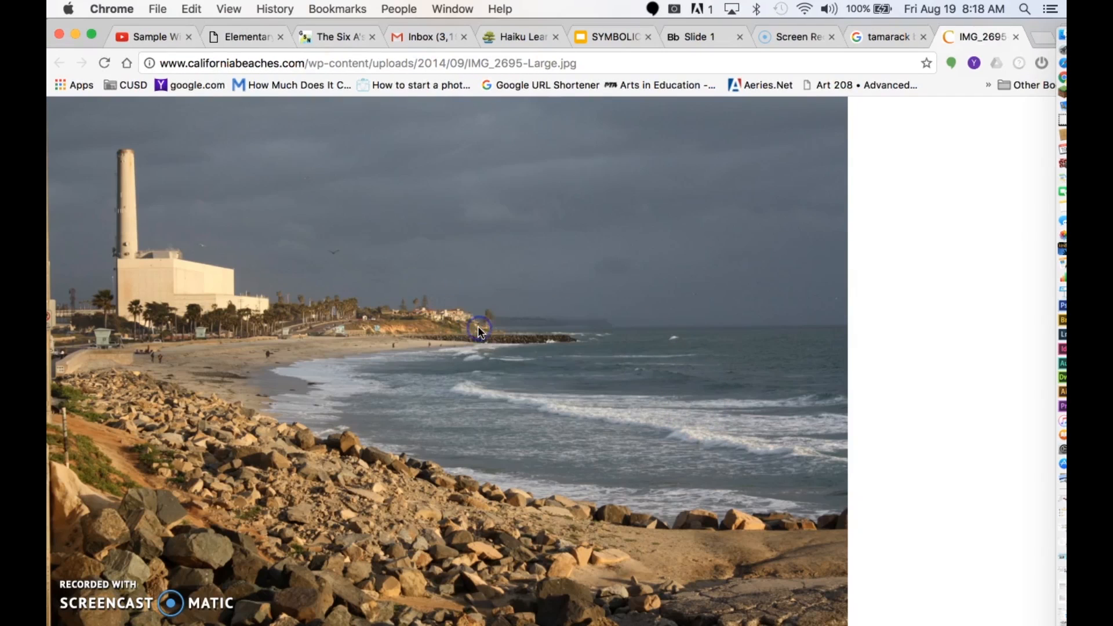
click(676, 255)
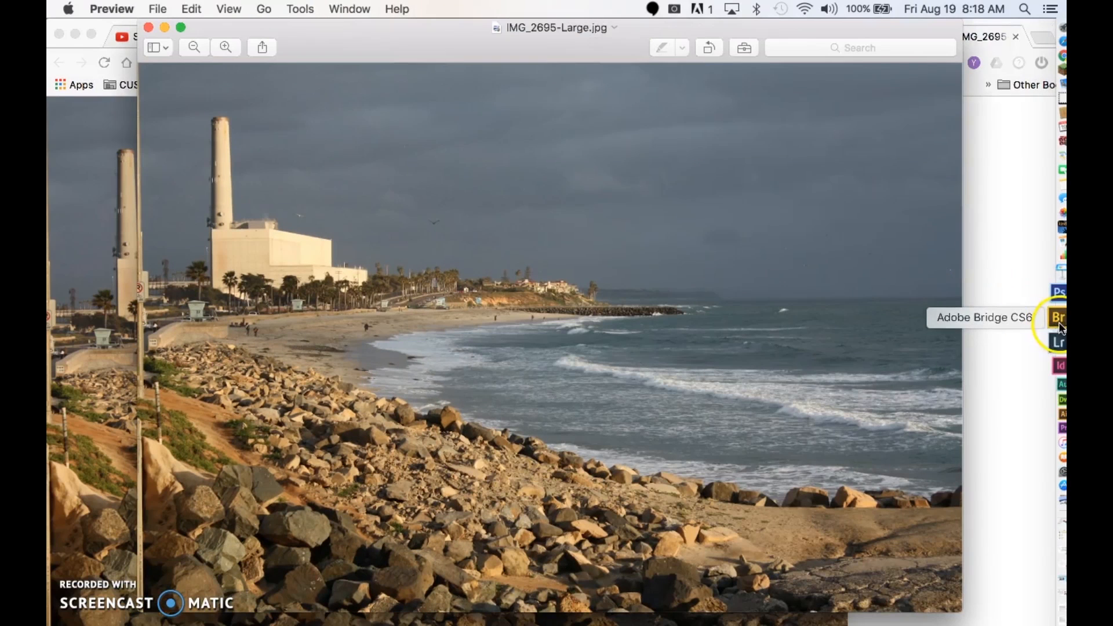
- Switch back to Photoshop and open IMG_2695-Large.jpg from the Desktop folder
click(1062, 306)
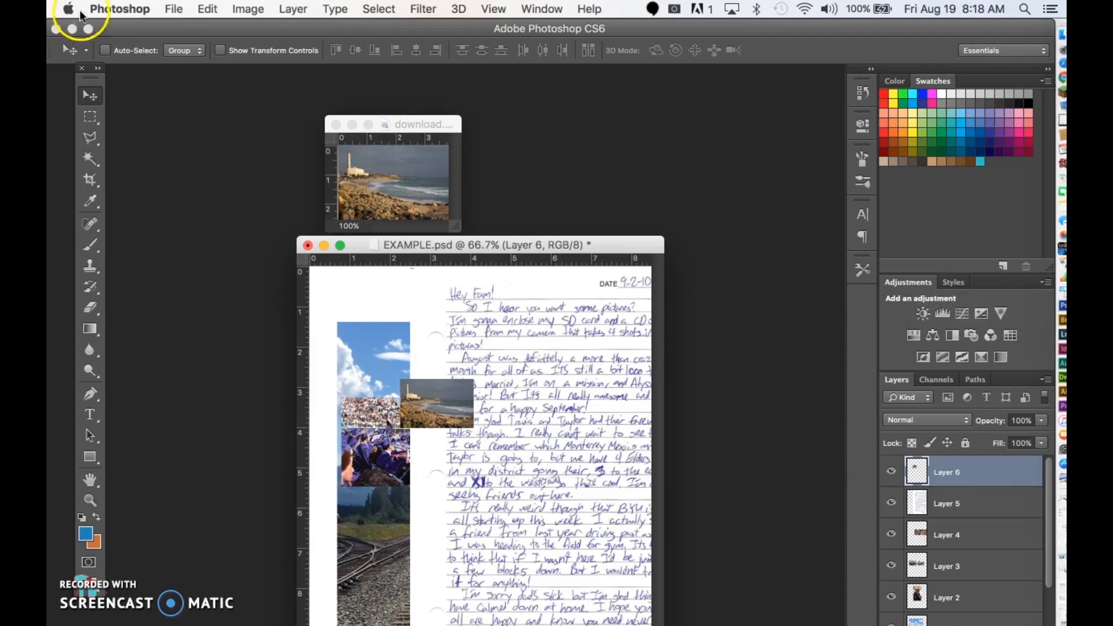
click(174, 8)
click(186, 40)
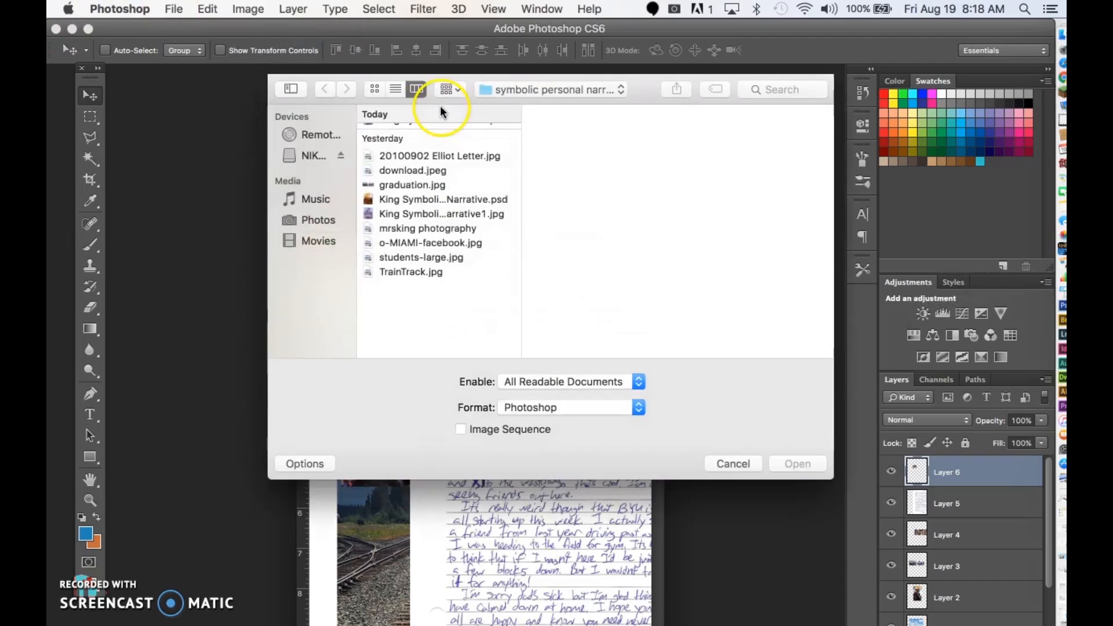
click(537, 90)
click(527, 41)
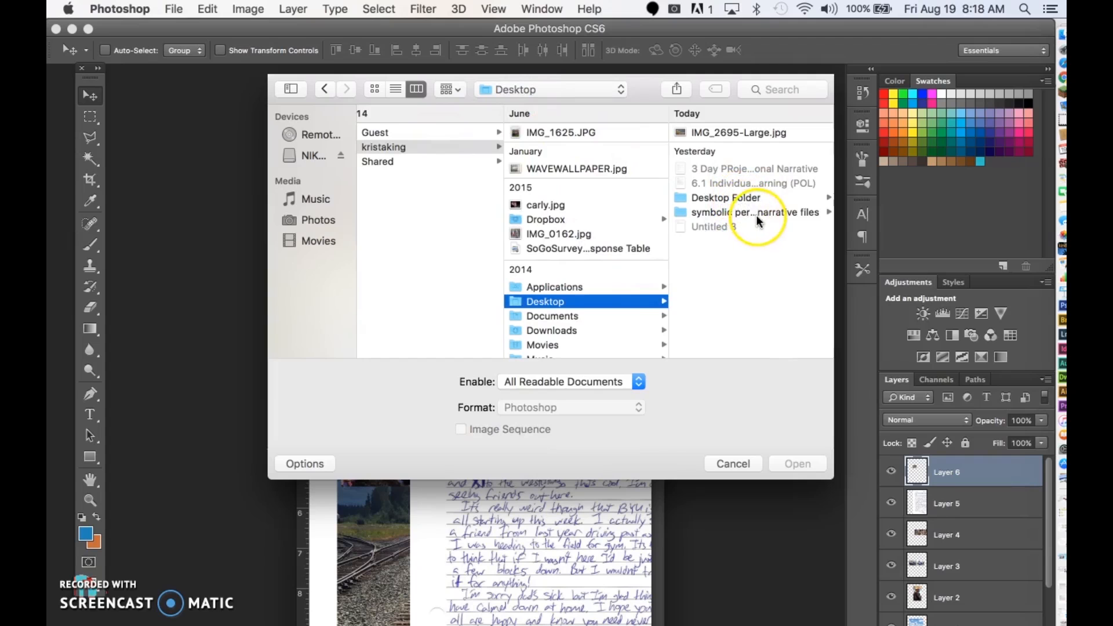
click(733, 133)
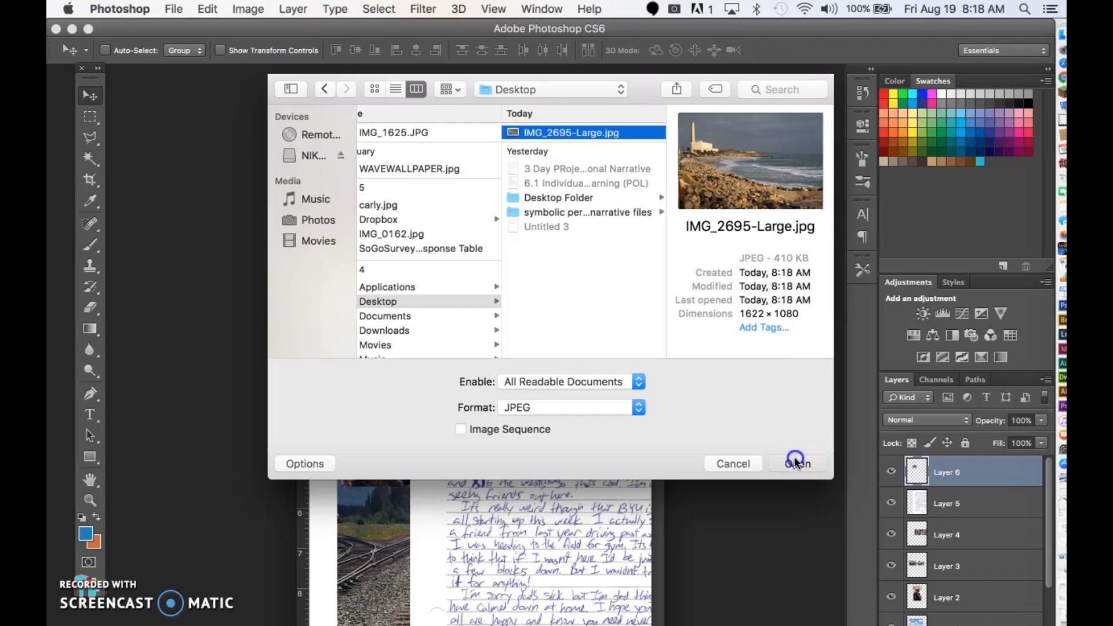
click(796, 462)
- Copy the large beach photo onto the EXAMPLE.psd canvas and close its source image
drag(613, 249, 551, 187)
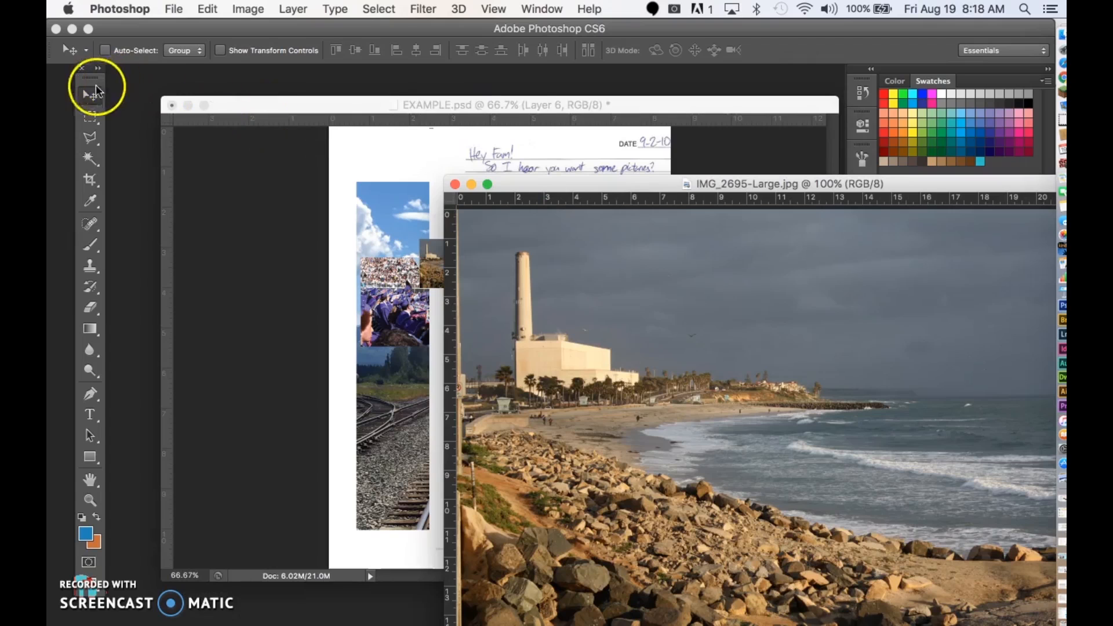
drag(617, 268, 397, 256)
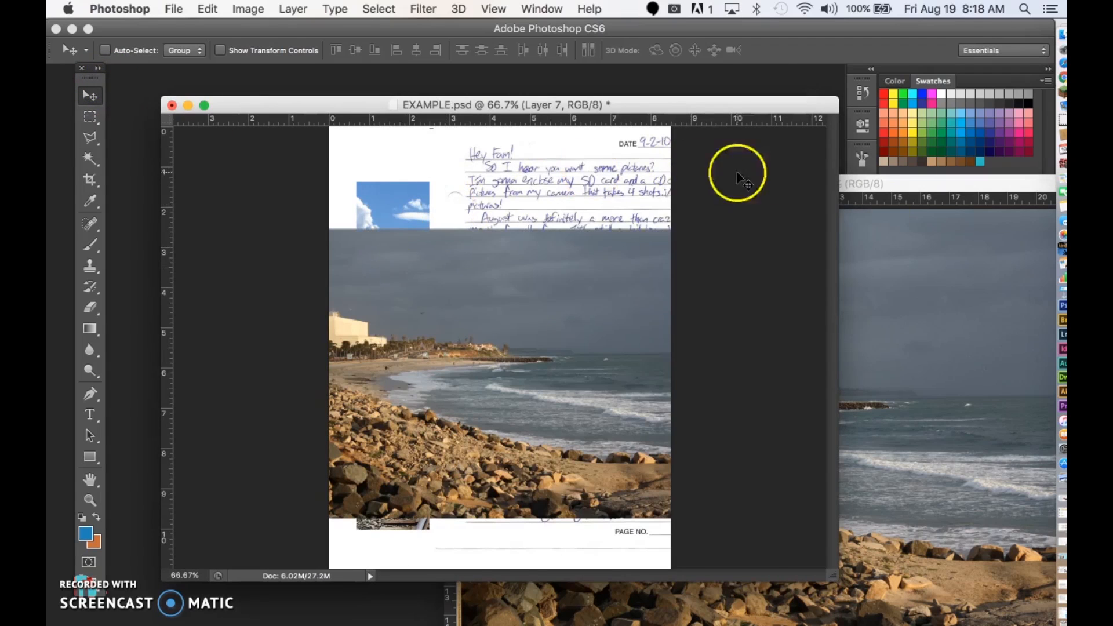
click(455, 183)
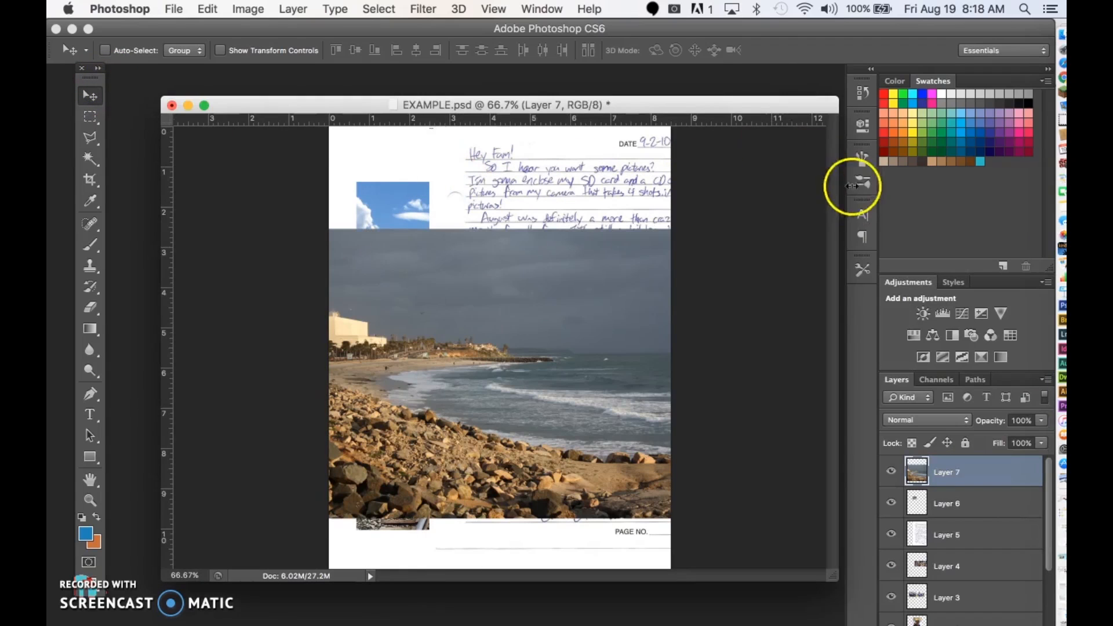
drag(776, 102, 751, 80)
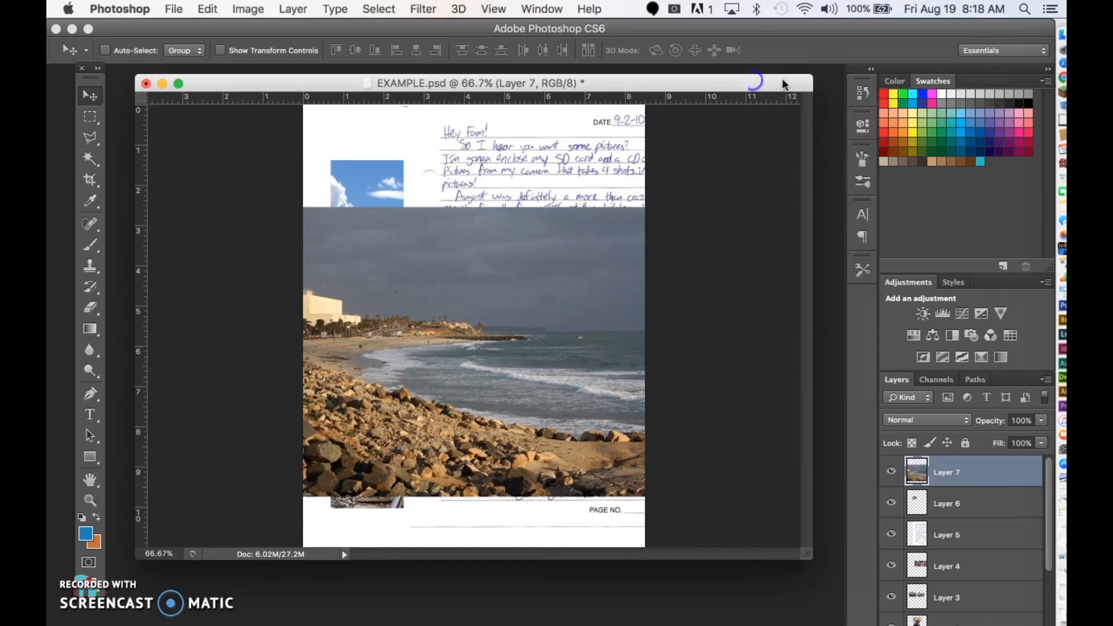
drag(1019, 506, 1013, 608)
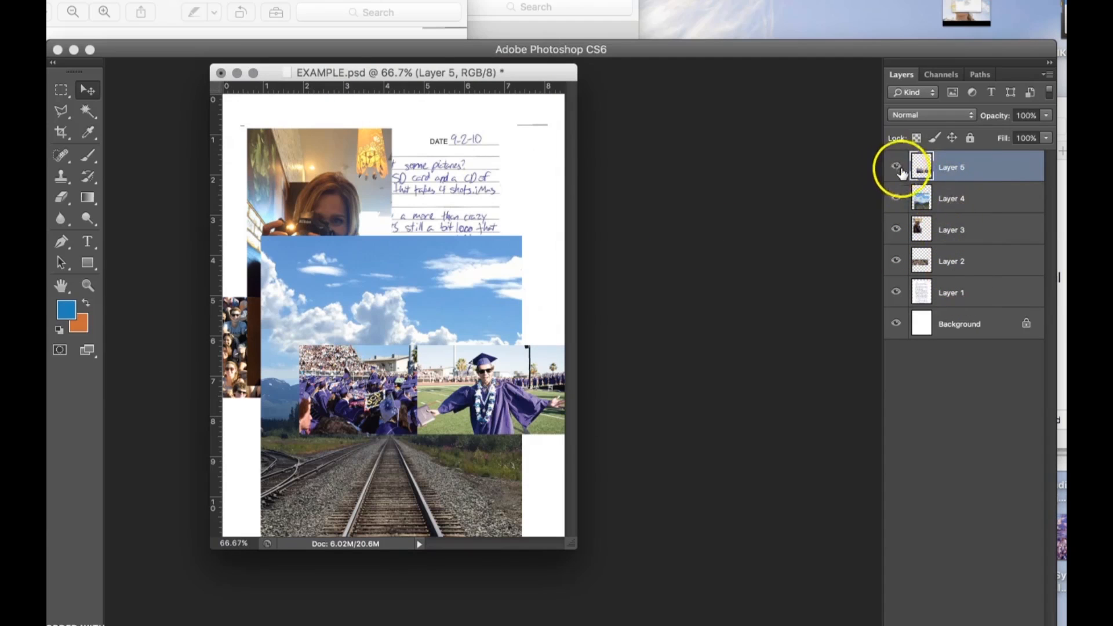
- Hide the graduation photo on Layer 5, then move Layer 4's train track photo up and enlarge the document window
click(943, 198)
click(896, 166)
drag(454, 328, 453, 266)
drag(573, 541, 670, 610)
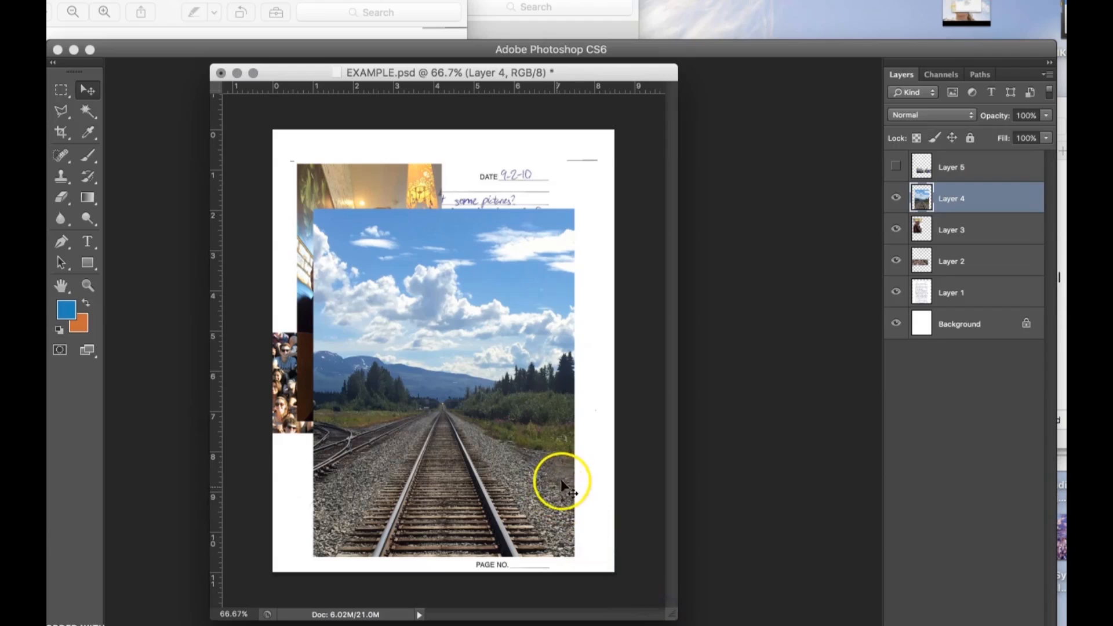
- Scale Layer 4's train track photo up to cover the whole canvas, apply the transformation, and center the tracks
key(super+t)
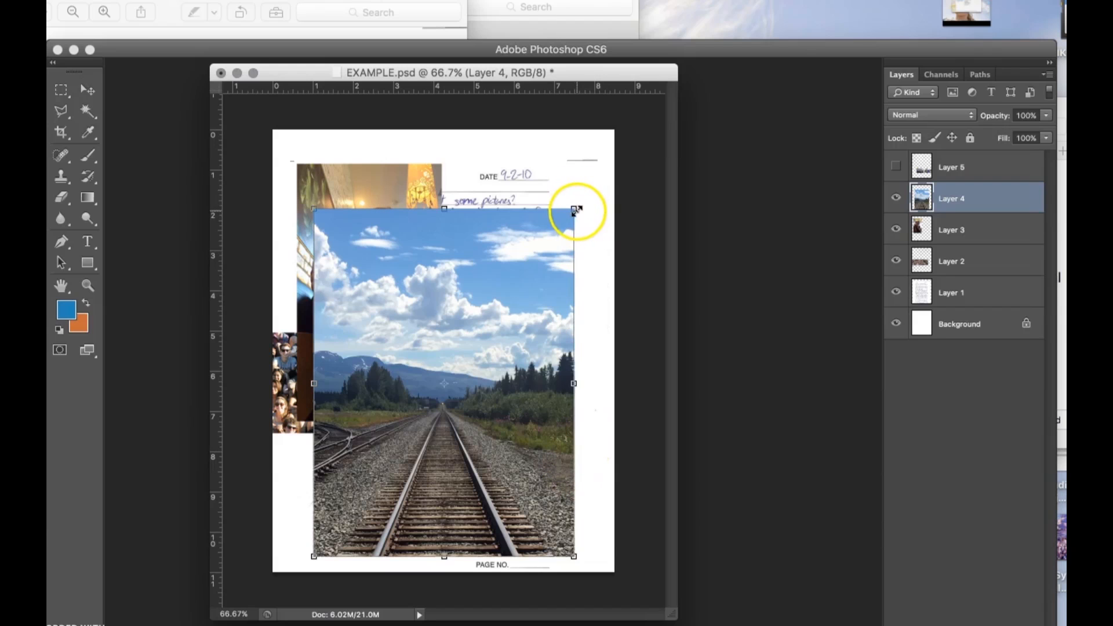
click(139, 0)
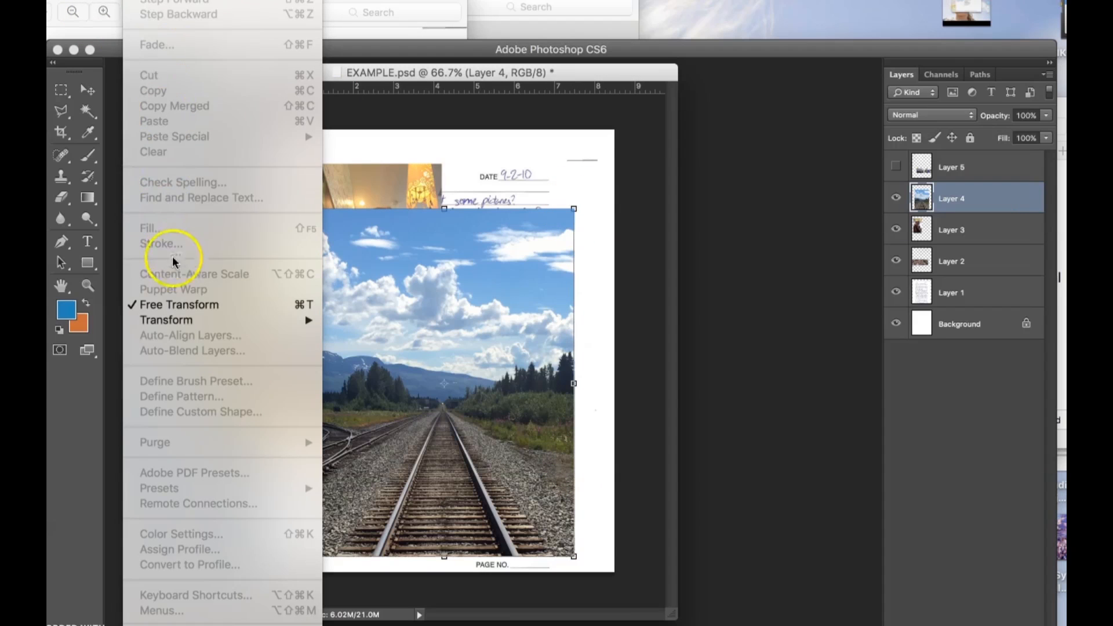
click(442, 231)
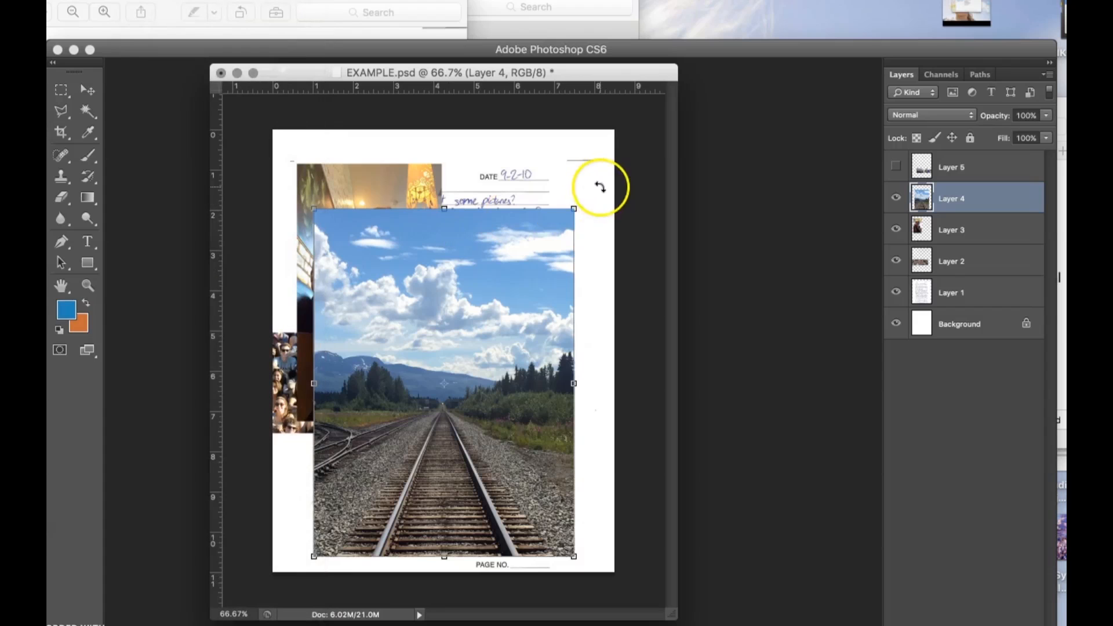
drag(577, 209, 677, 83)
drag(495, 303, 423, 364)
drag(591, 129, 633, 96)
drag(543, 239, 543, 279)
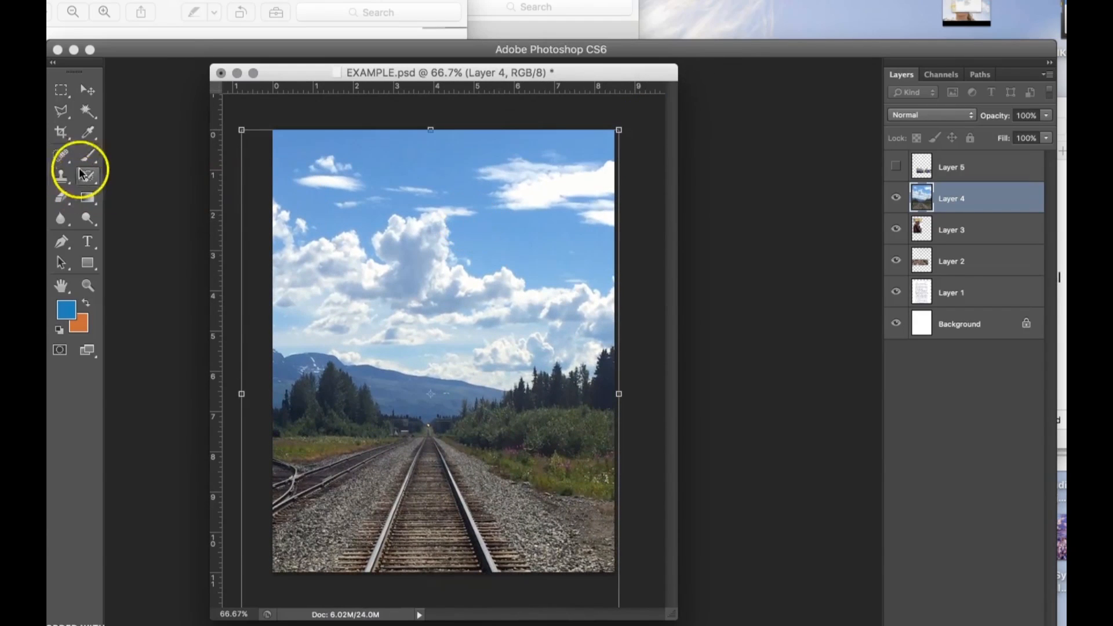
click(86, 92)
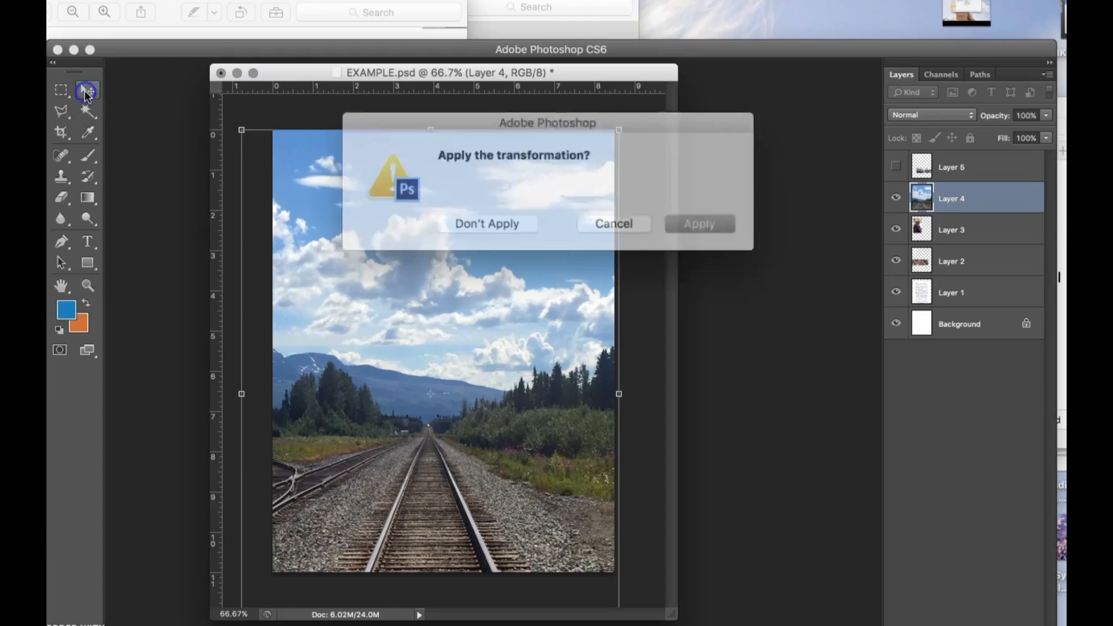
click(706, 223)
drag(490, 197, 502, 199)
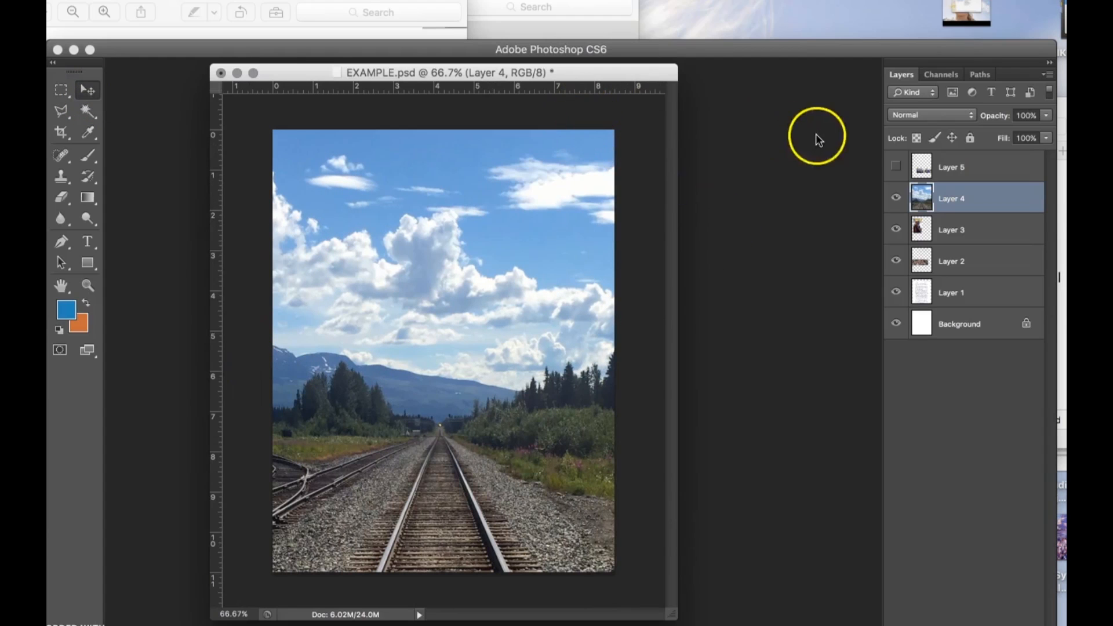
- Move Layer 4 below Layer 1 in the layer stack and delete the Background layer
click(940, 174)
drag(939, 201, 945, 308)
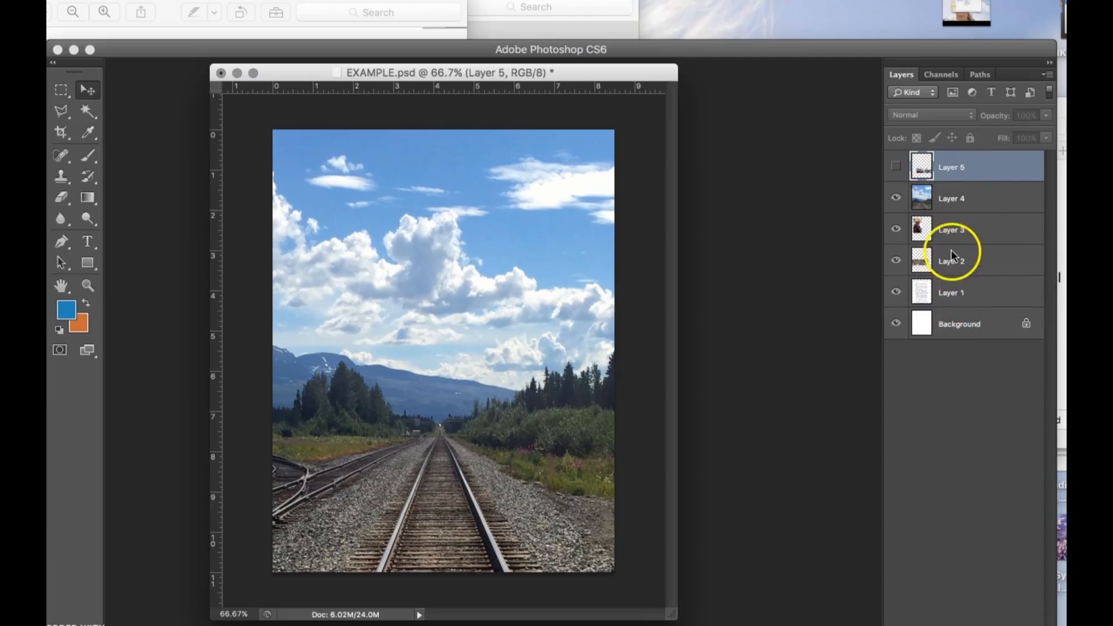
drag(953, 207, 966, 310)
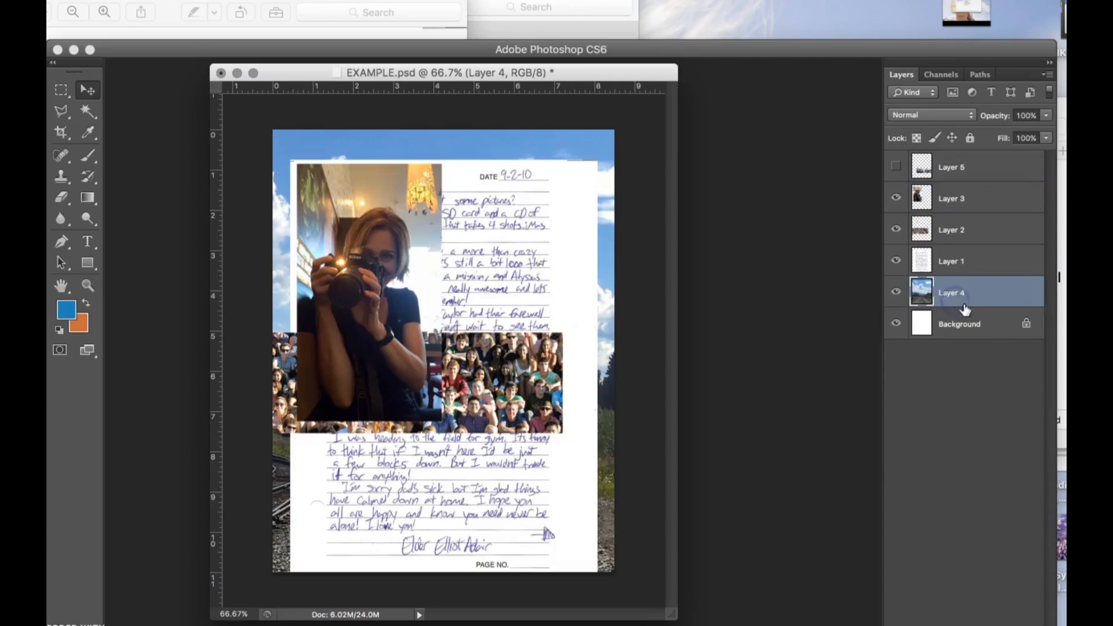
drag(1041, 420, 1041, 625)
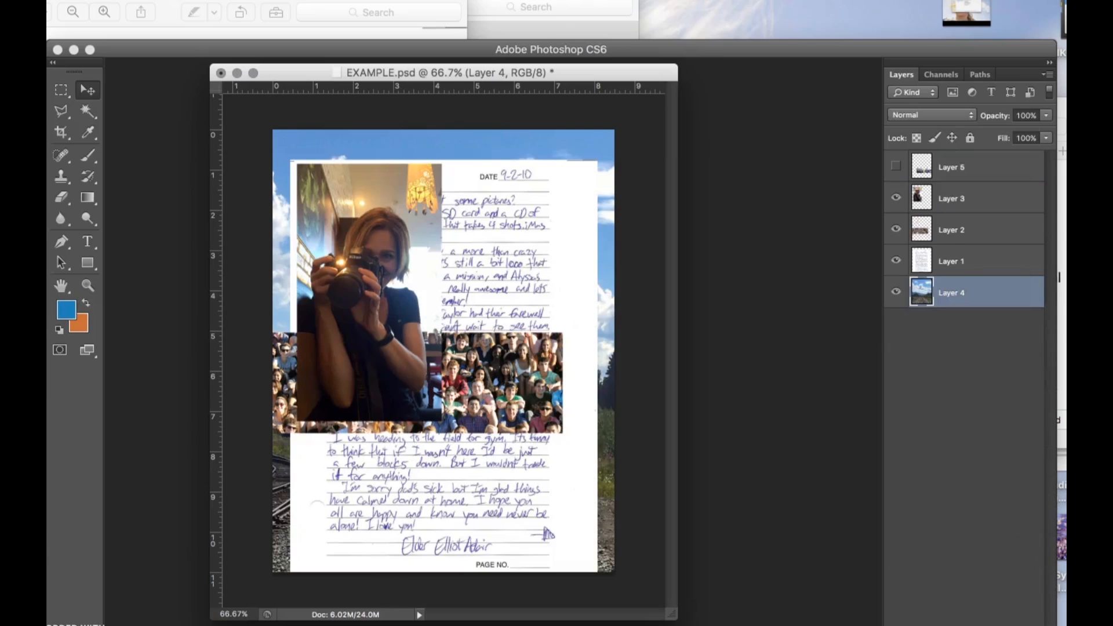
- Scale the handwritten letter on Layer 1 up beyond the canvas edges with Transform Scale
click(955, 264)
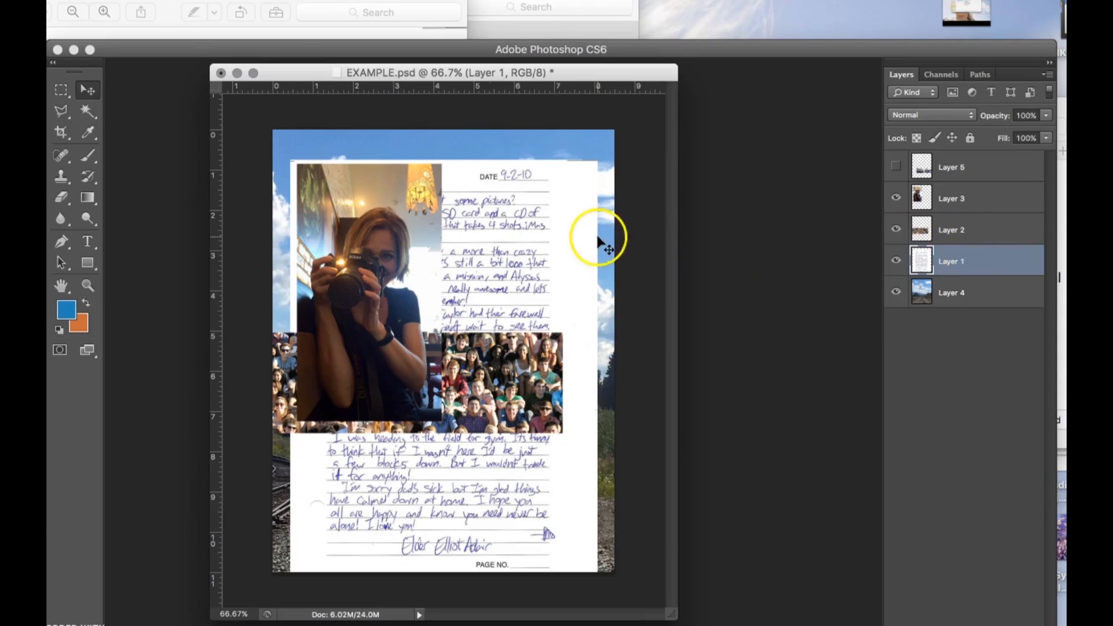
click(139, 2)
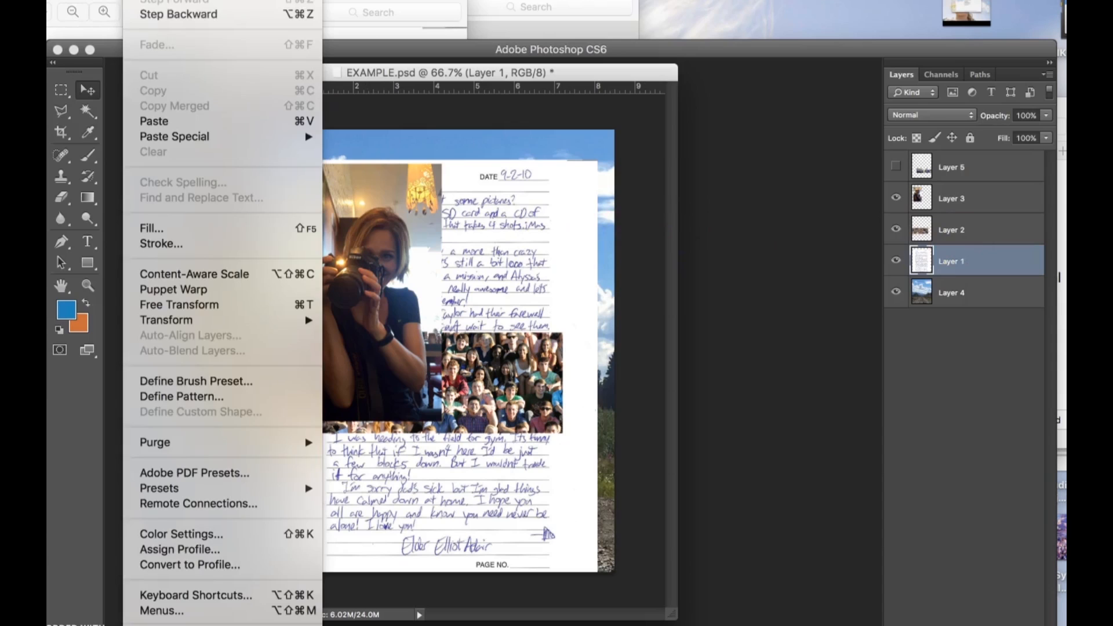
mouse_move(212, 326)
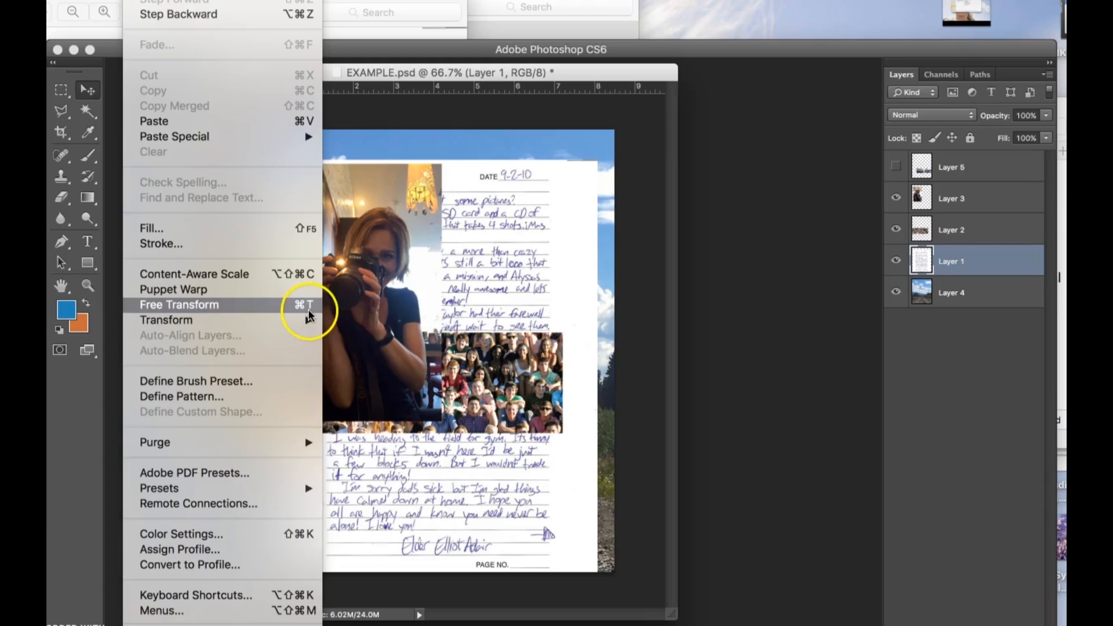
mouse_move(309, 323)
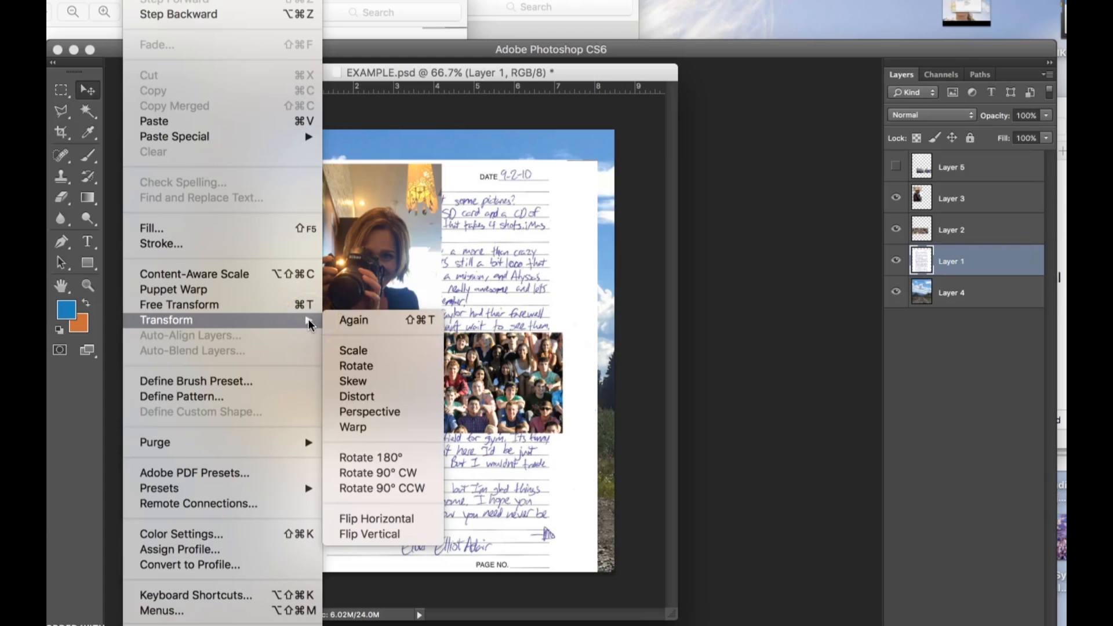
click(355, 356)
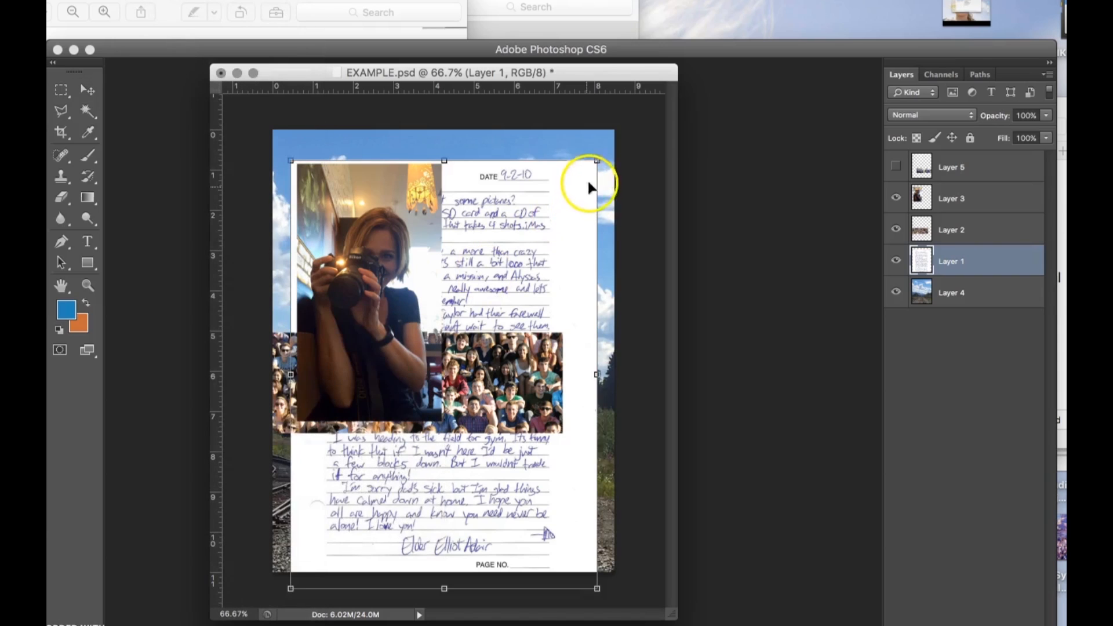
drag(597, 163, 725, 99)
drag(549, 206, 515, 258)
drag(623, 116, 667, 73)
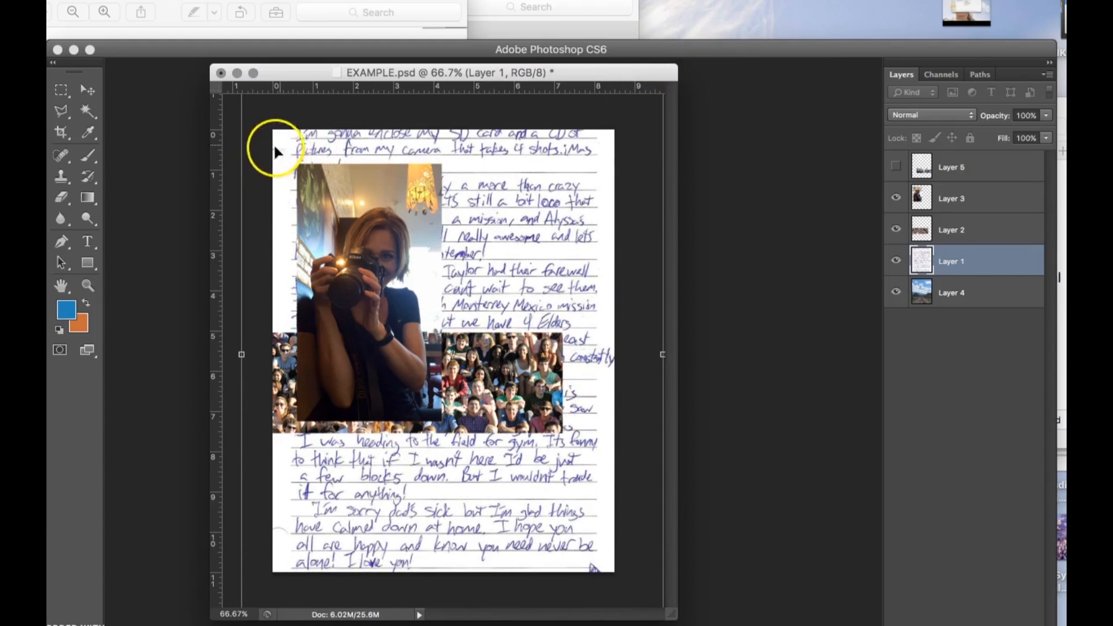
- Reposition the letter and enlarge it further until its writing fills the entire canvas, then apply the transformation
drag(505, 171, 487, 180)
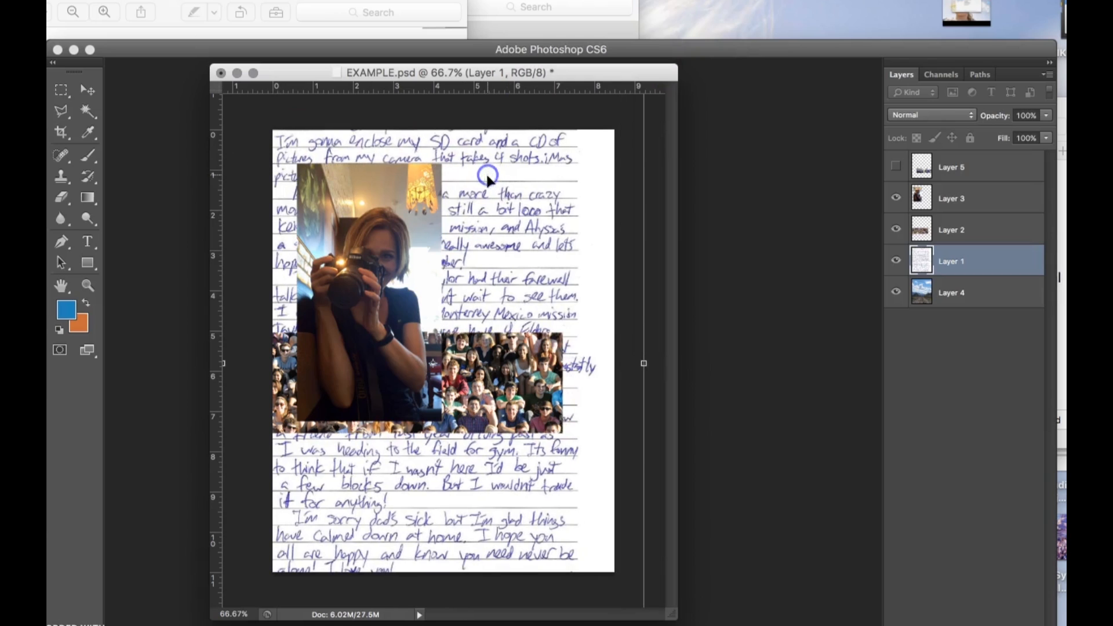
drag(609, 406, 580, 512)
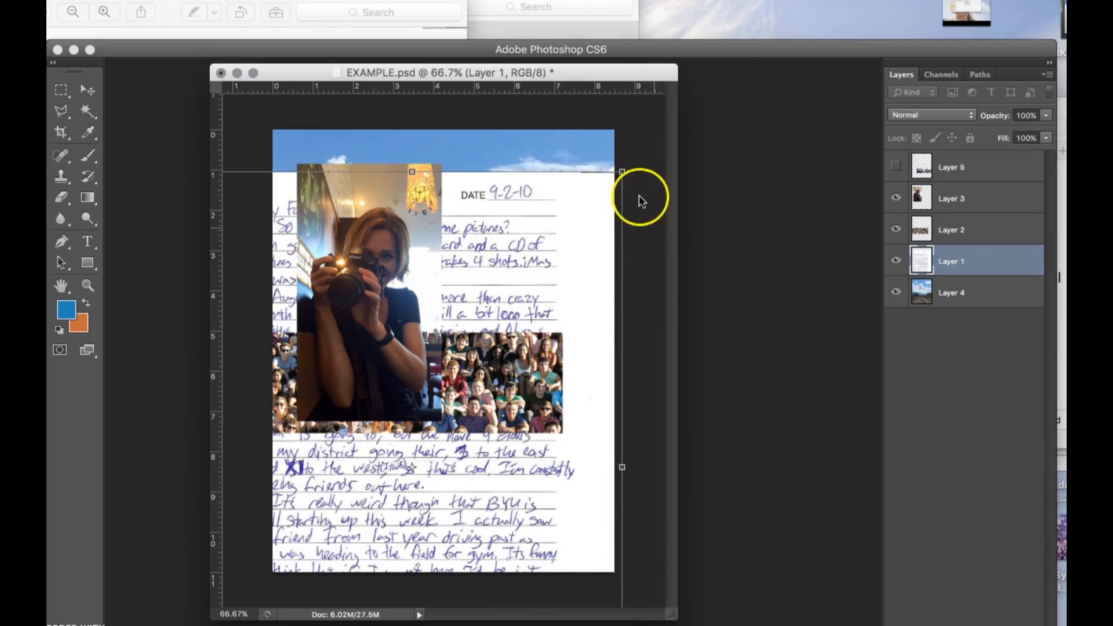
drag(628, 174, 728, 92)
drag(592, 196, 593, 216)
click(86, 91)
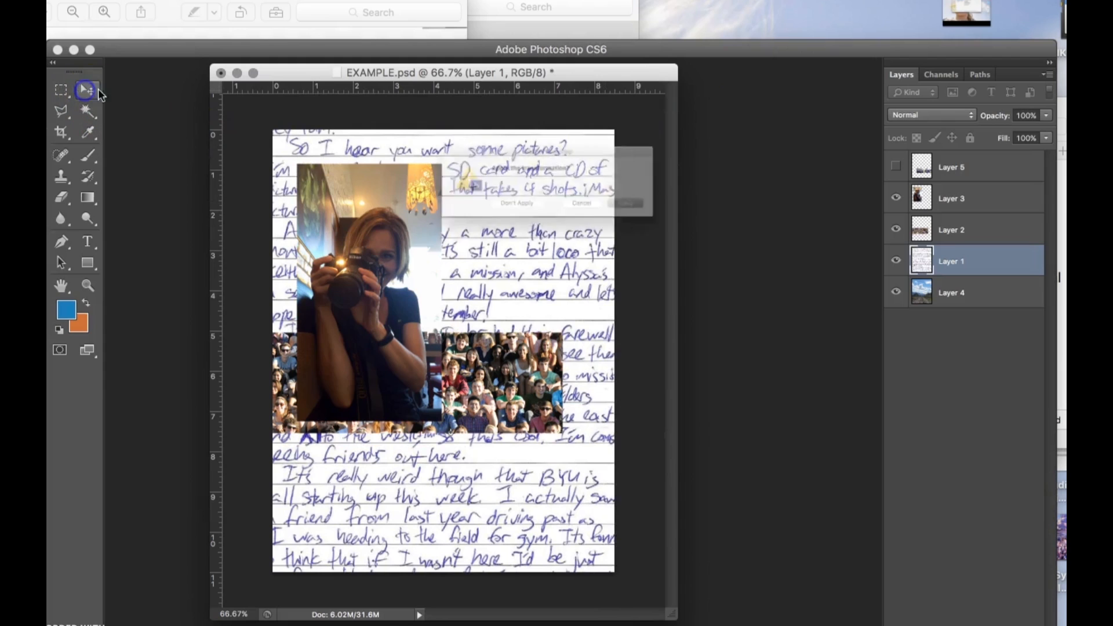
click(690, 220)
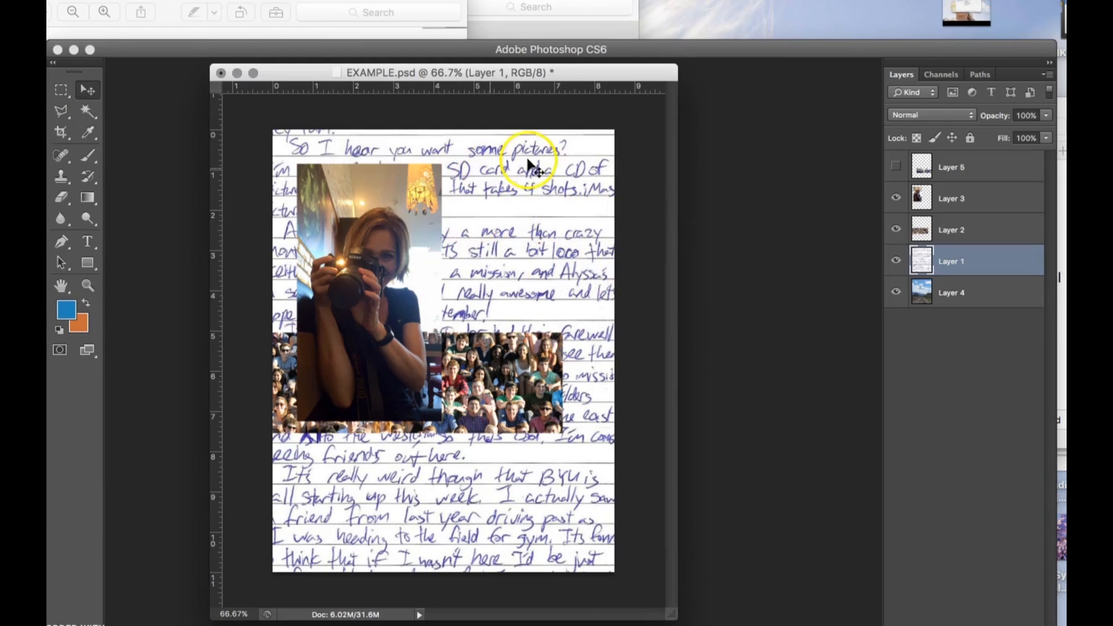
- Enlarge Layer 3's photo of the woman with a camera to nearly fill the canvas, and apply the transformation
click(955, 200)
drag(418, 289, 506, 362)
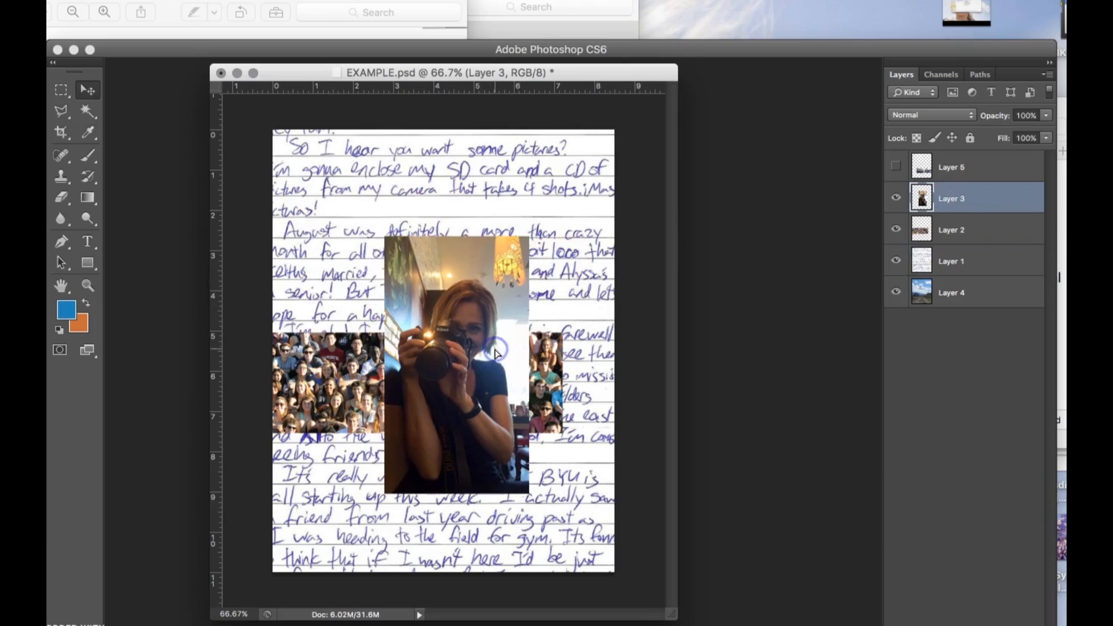
drag(529, 494, 703, 604)
drag(522, 423, 479, 396)
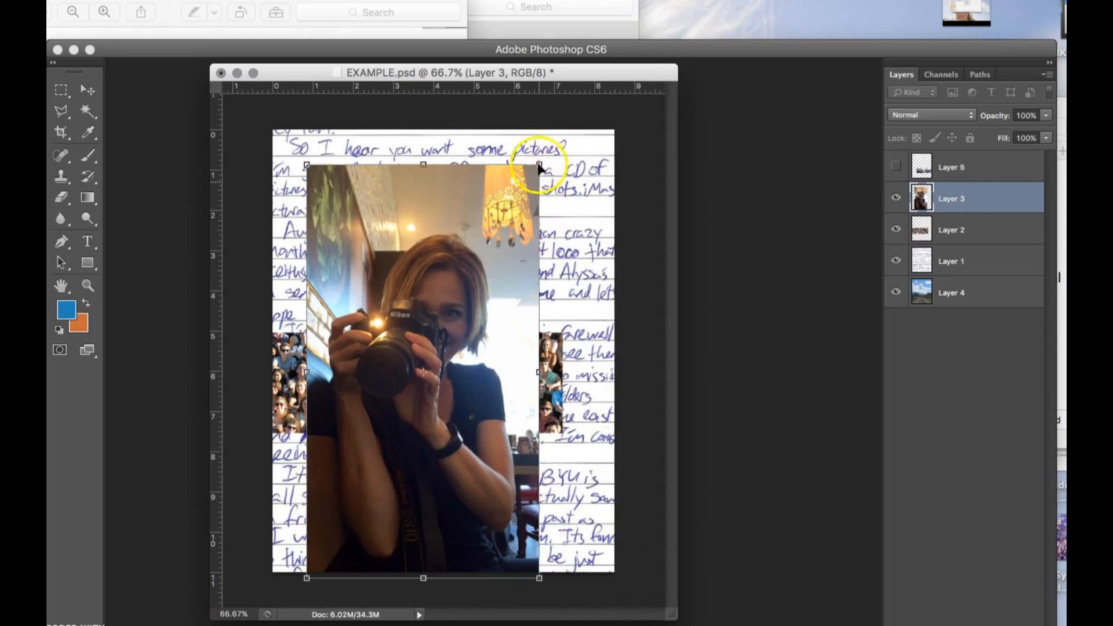
drag(540, 166, 647, 36)
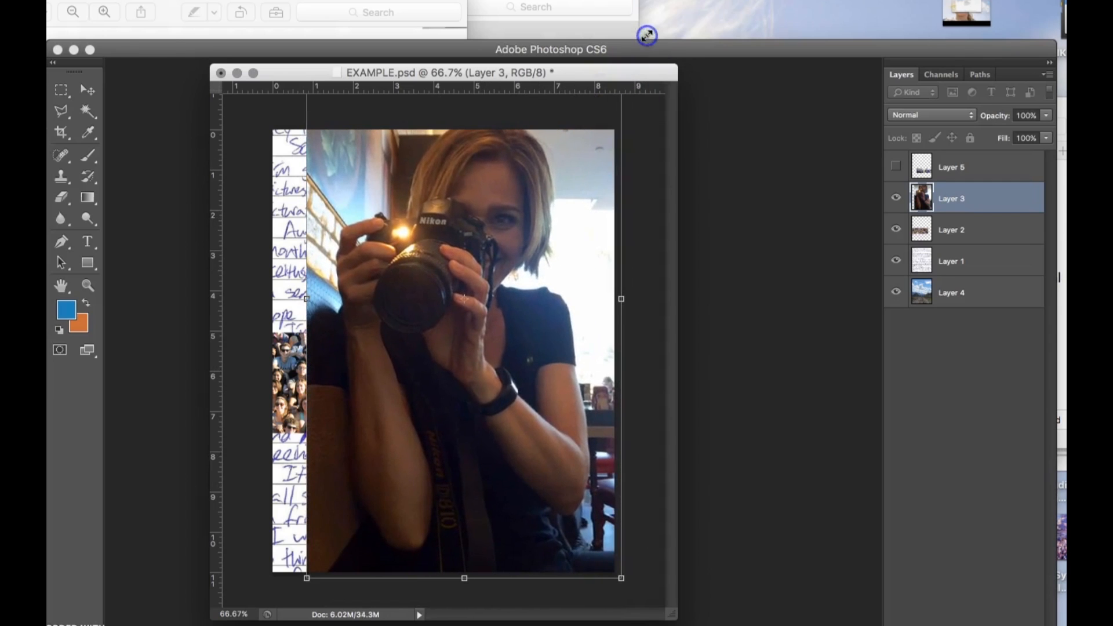
click(82, 90)
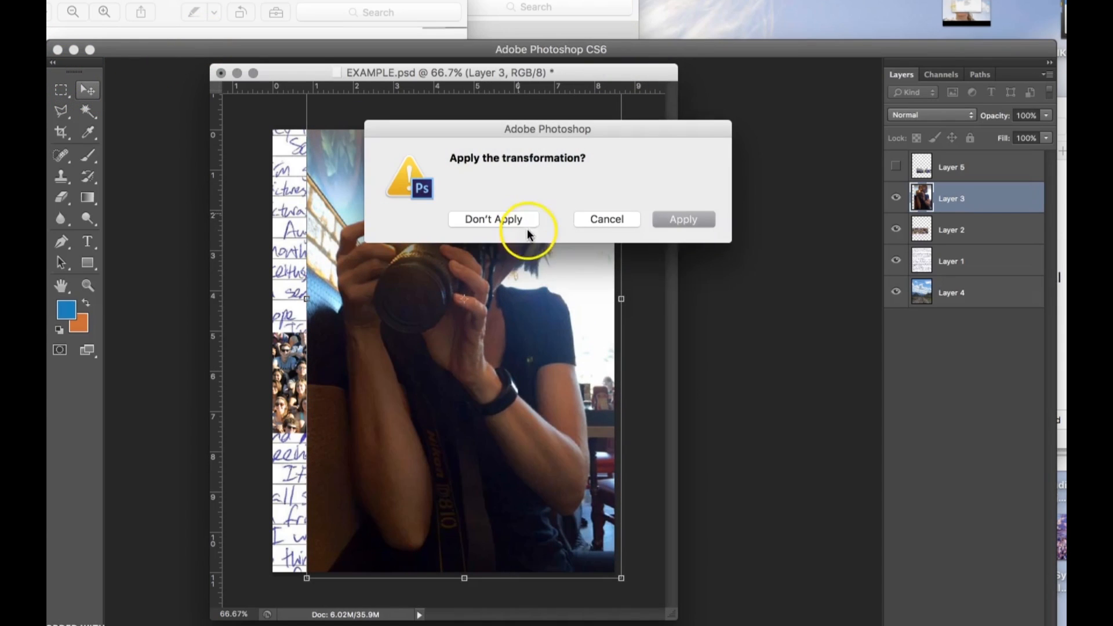
click(674, 220)
- Show Layer 5, shift it slightly left, and cut out the open-armed graduate photo using a rectangular marquee selection
click(898, 167)
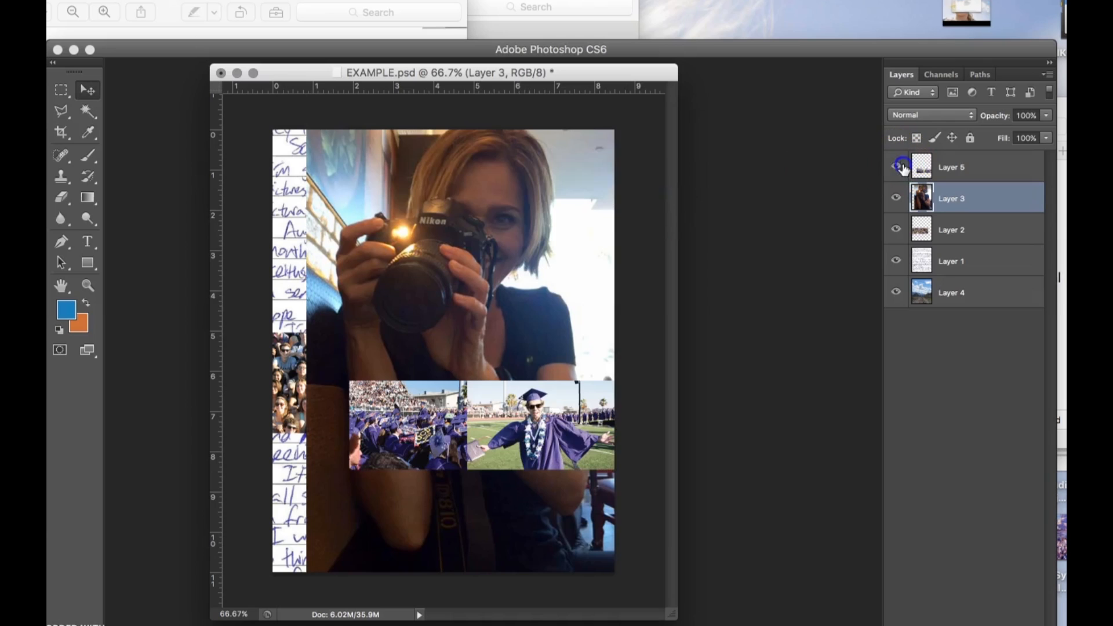
click(949, 168)
drag(597, 372, 577, 375)
click(61, 89)
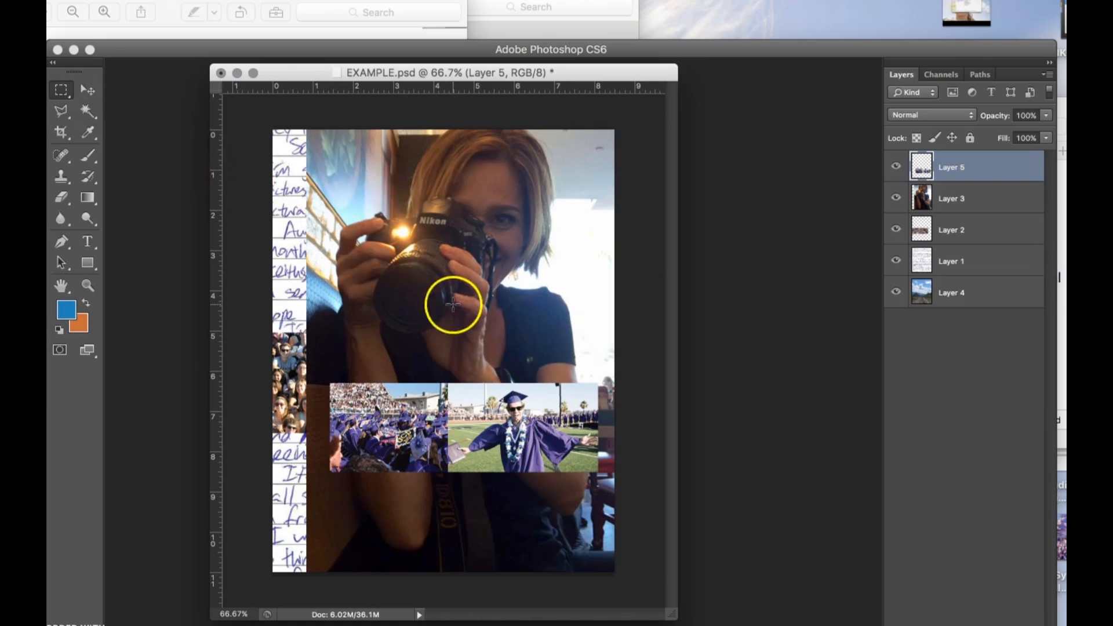
drag(449, 370, 620, 494)
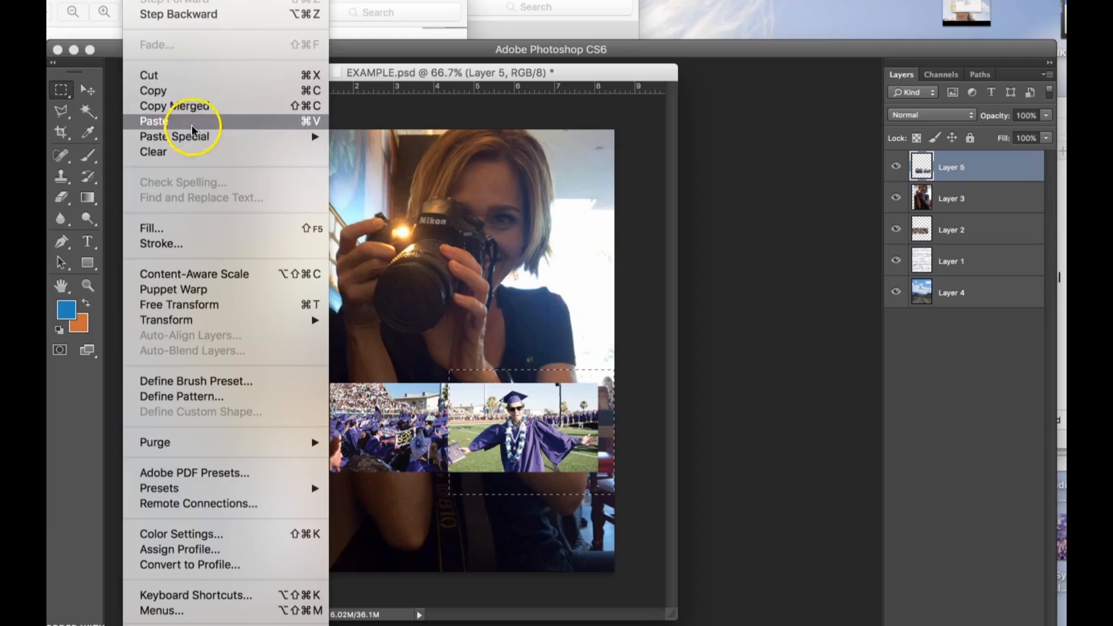
click(193, 91)
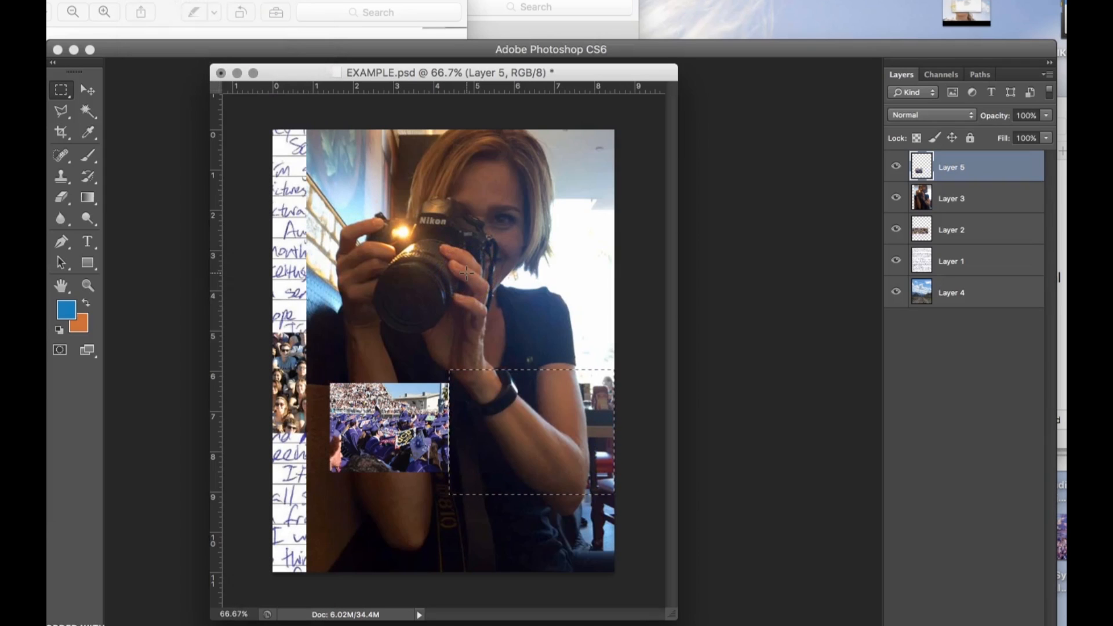
- Paste the cut graduate photo as a separate layer and move it up, clear of the graduation crowd photo
click(84, 91)
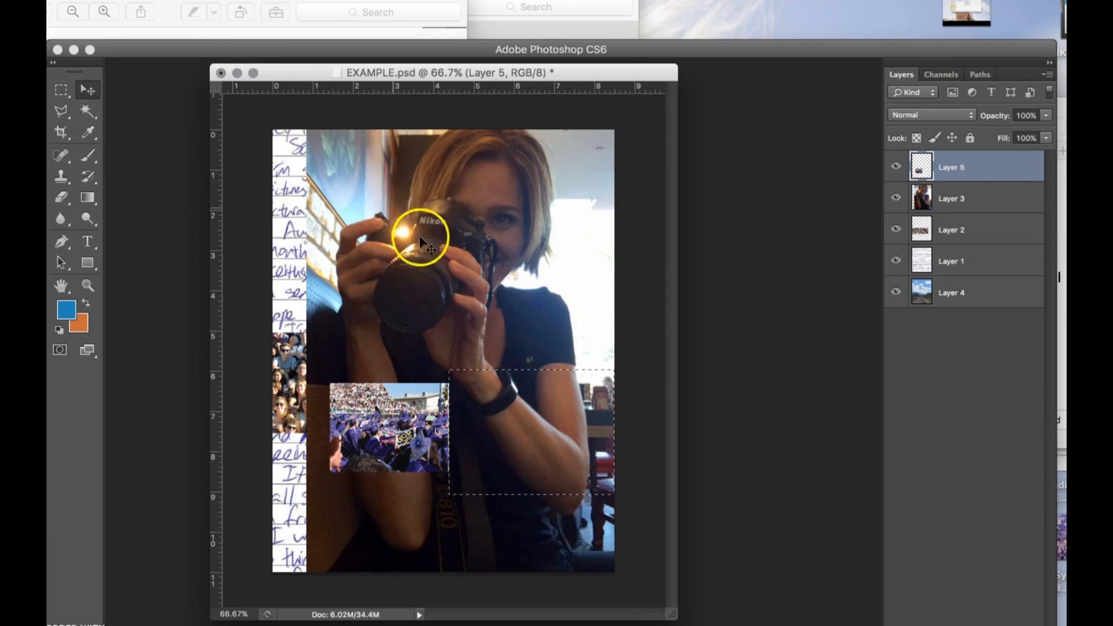
key(super+v)
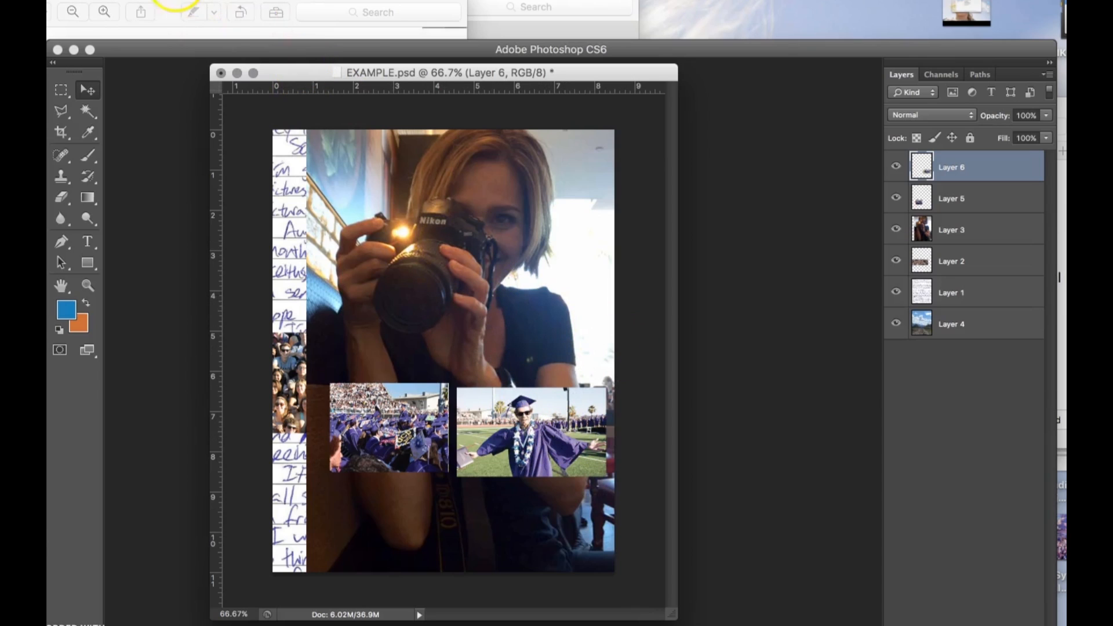
click(174, 2)
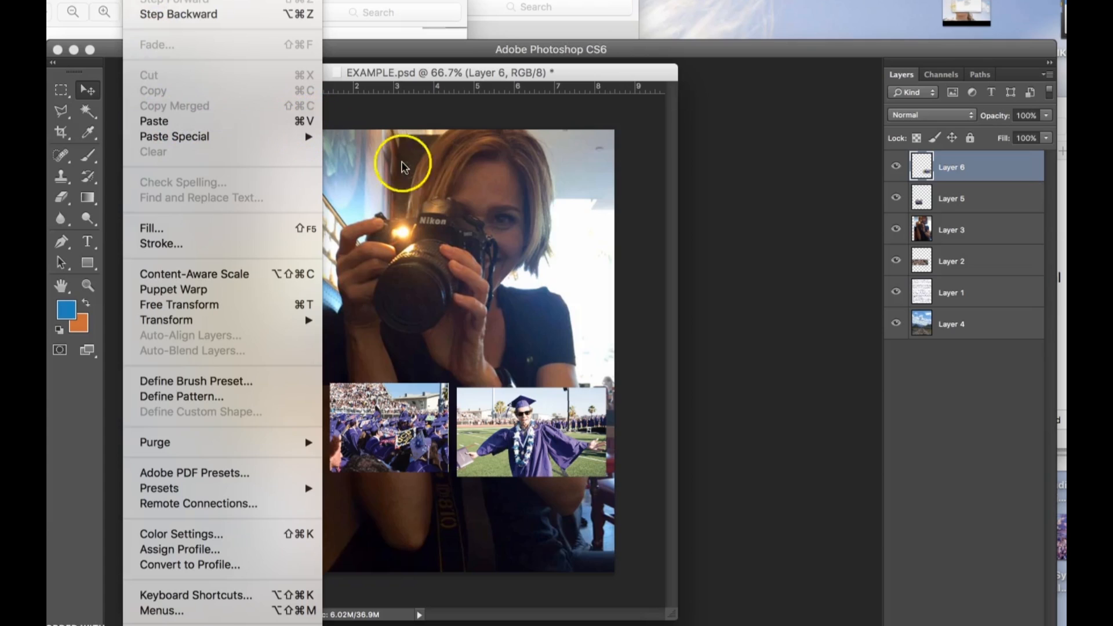
click(87, 87)
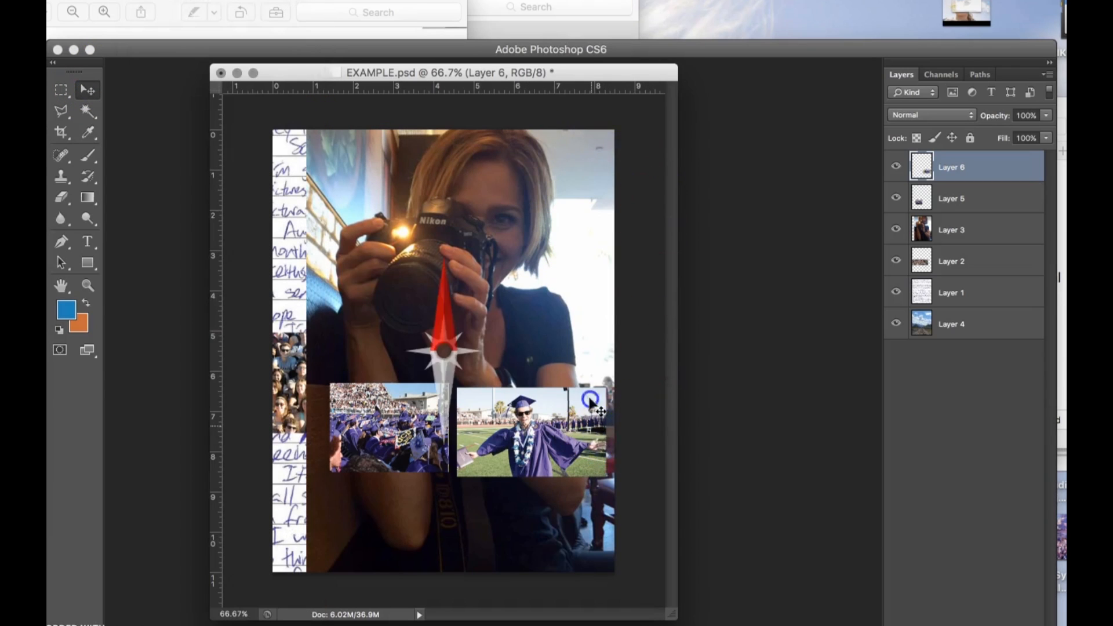
drag(444, 362, 452, 314)
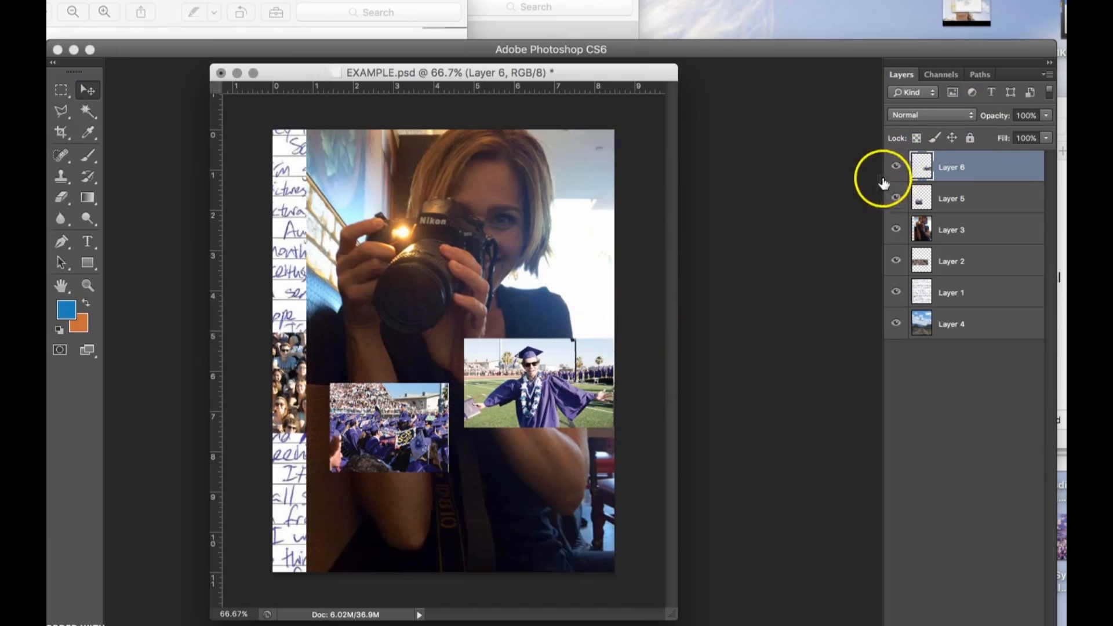
- Hide every layer except Layer 3 and shift the EXAMPLE.psd document window slightly left
click(898, 165)
click(900, 198)
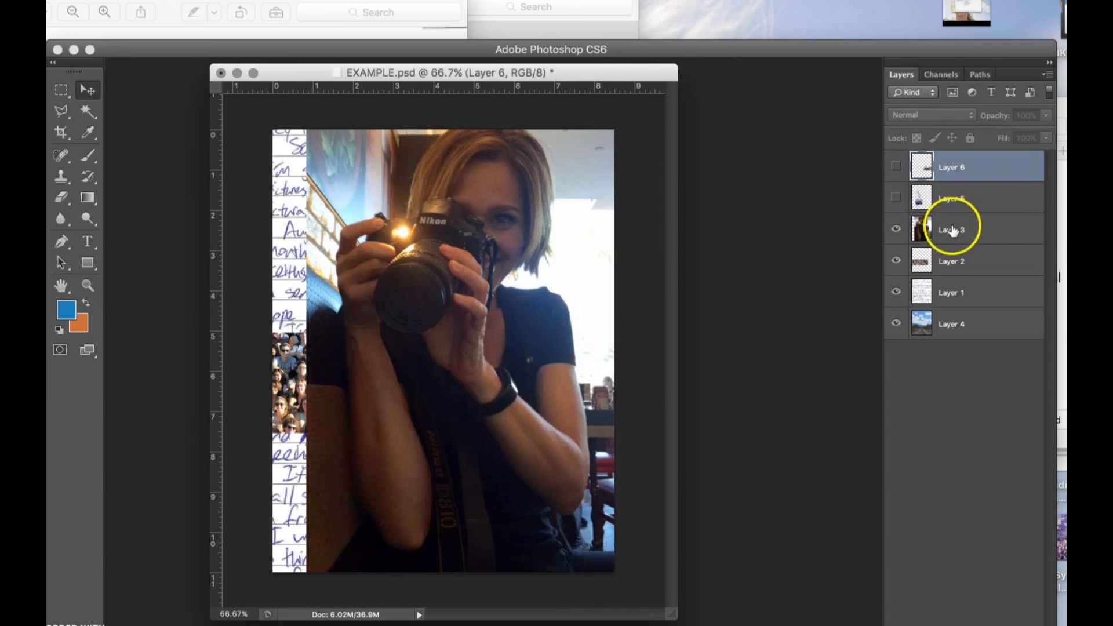
click(895, 260)
click(896, 291)
click(901, 322)
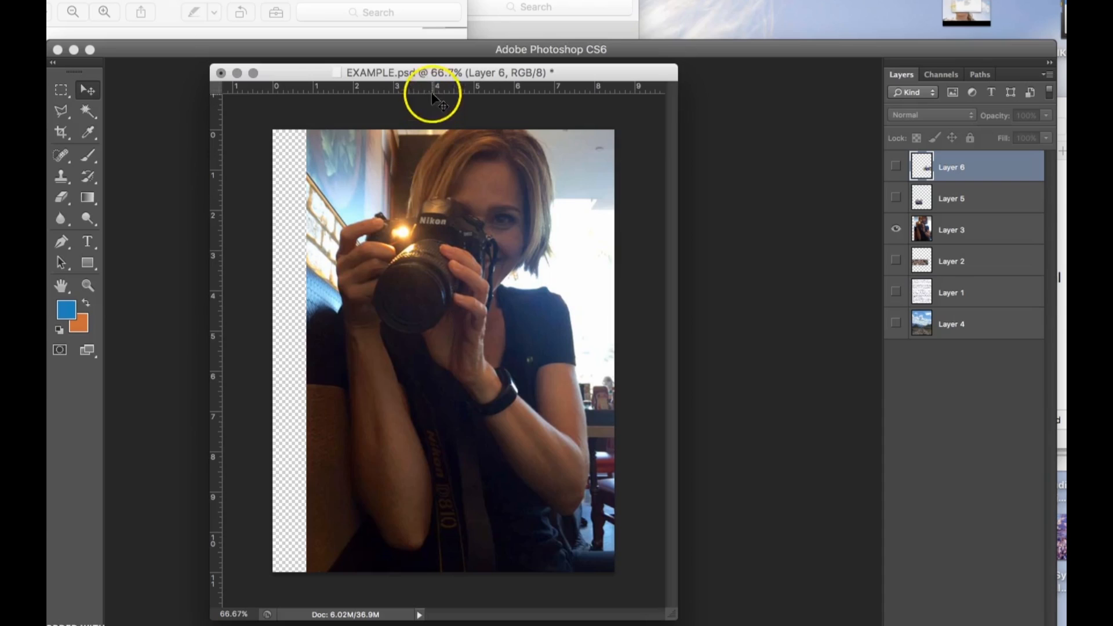
drag(414, 66, 414, 67)
drag(491, 68, 438, 66)
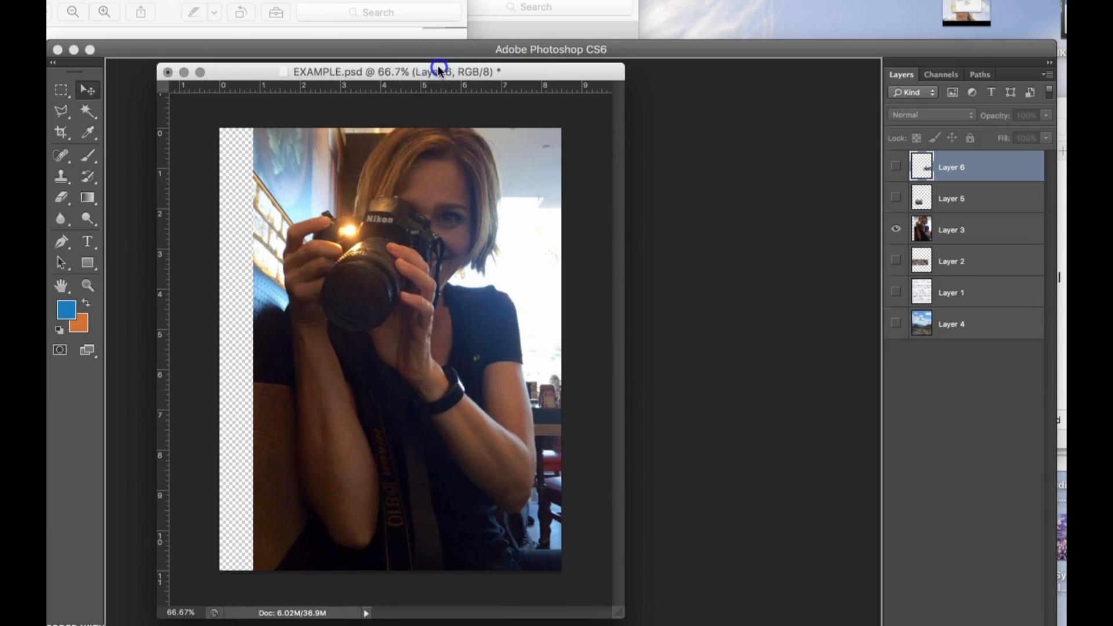
- Enlarge the document window and erase the bright background beside the woman's hair on Layer 3
drag(626, 613, 742, 621)
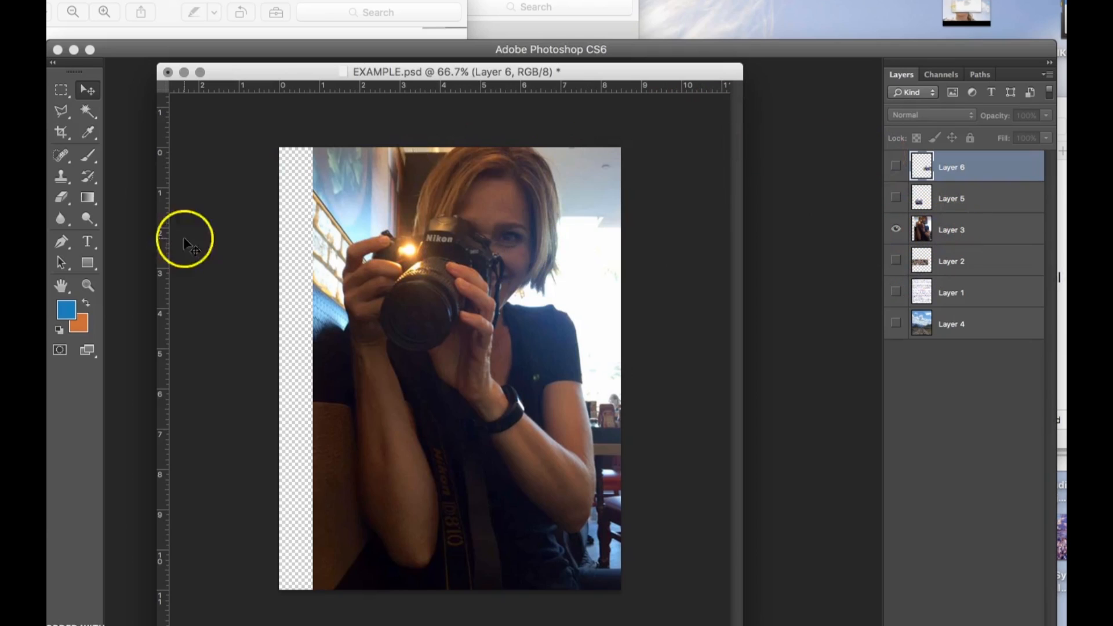
click(970, 234)
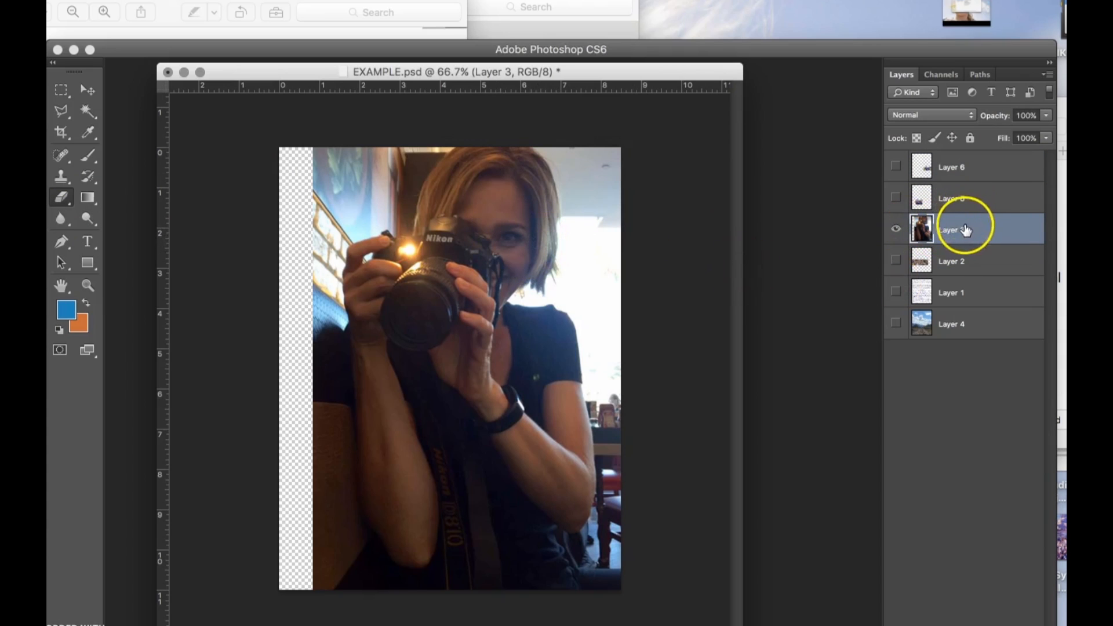
mouse_move(589, 281)
mouse_down()
mouse_move(606, 239)
mouse_move(542, 140)
mouse_move(572, 139)
mouse_move(613, 180)
mouse_move(583, 166)
mouse_move(602, 185)
mouse_move(587, 224)
mouse_up()
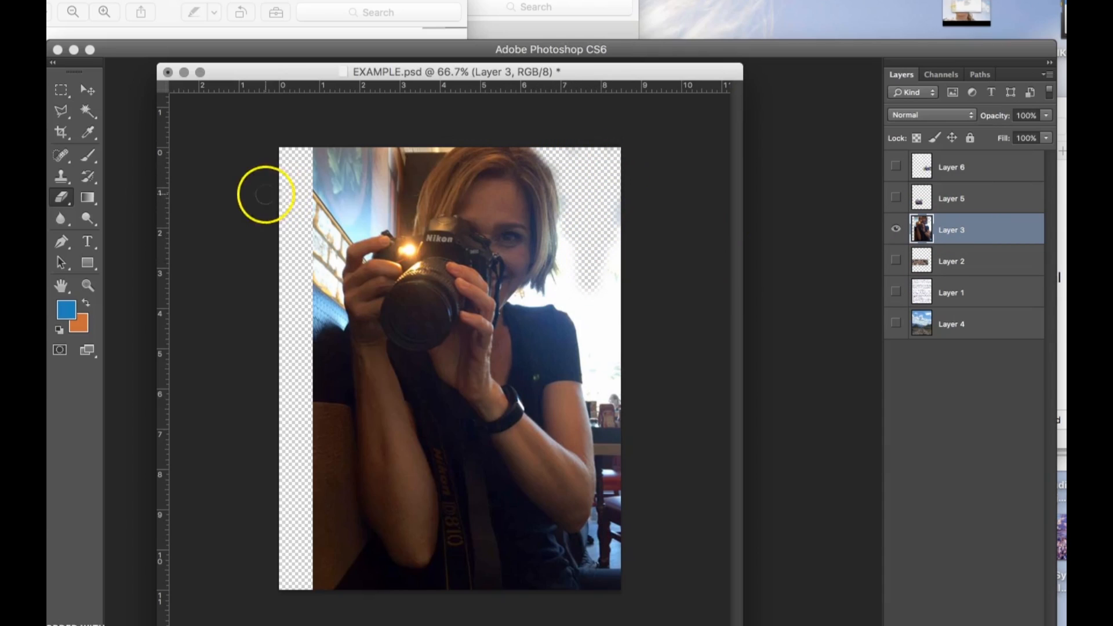
- Try an eraser stroke over the woman's hair and cheek at 113 px and 54% hardness, and undo it
right_click(568, 222)
mouse_move(665, 259)
mouse_down()
mouse_move(618, 257)
mouse_move(690, 259)
mouse_up()
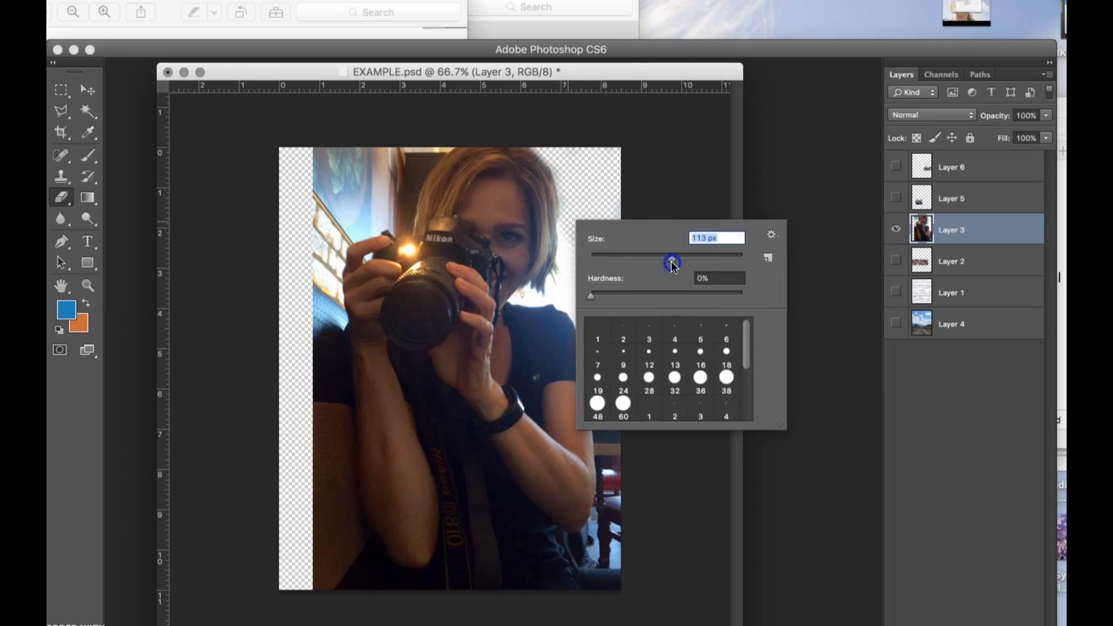
drag(646, 296, 582, 290)
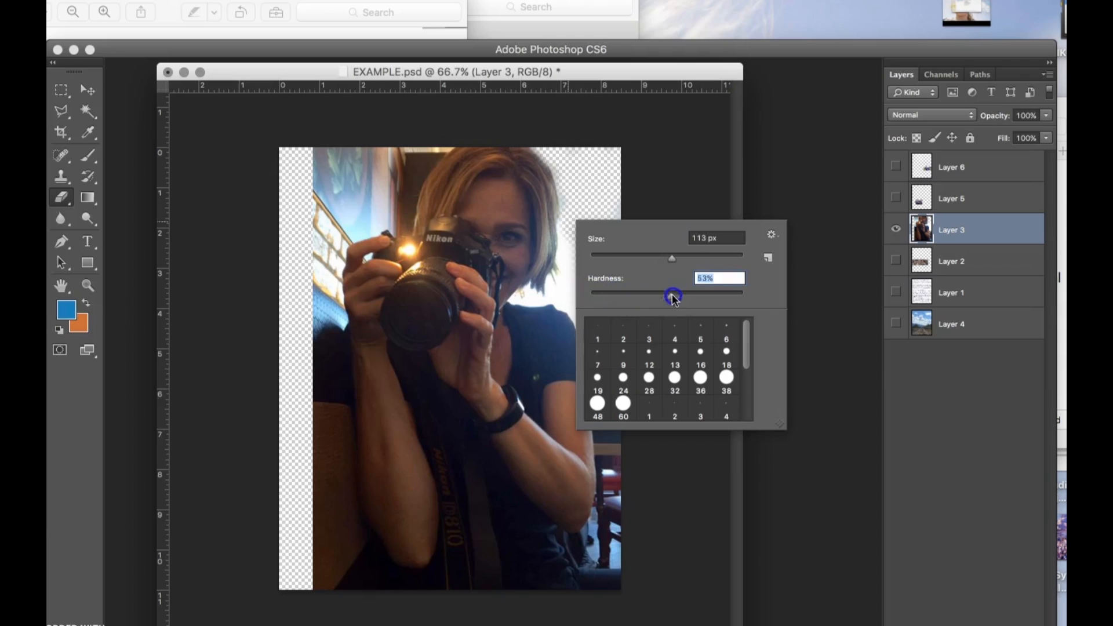
mouse_move(571, 215)
mouse_down()
mouse_move(552, 203)
mouse_move(525, 258)
mouse_up()
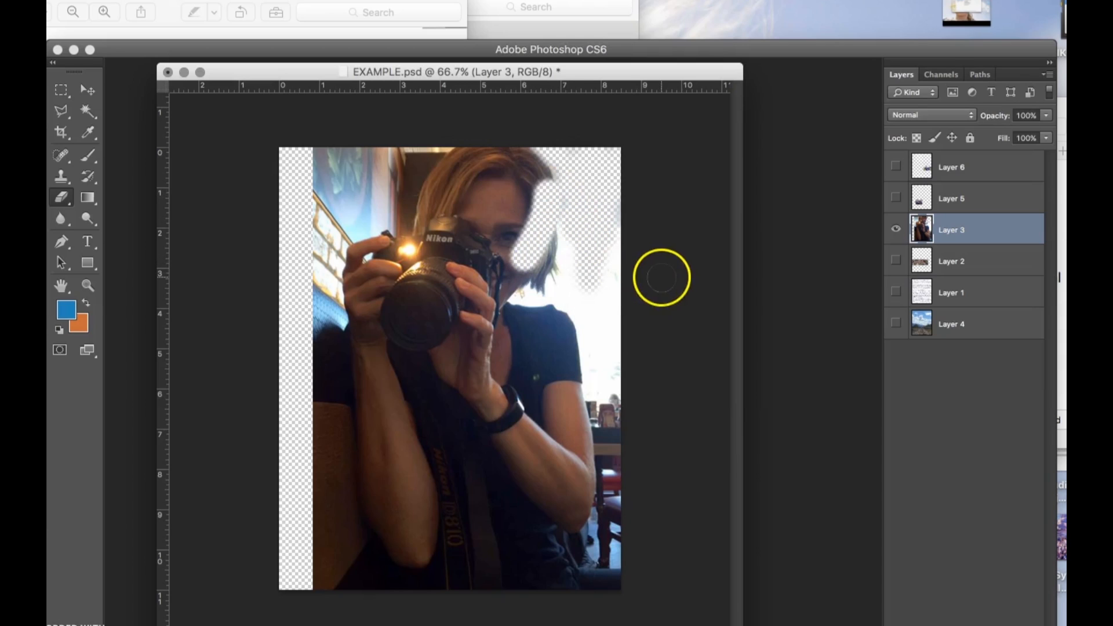
key(super+z)
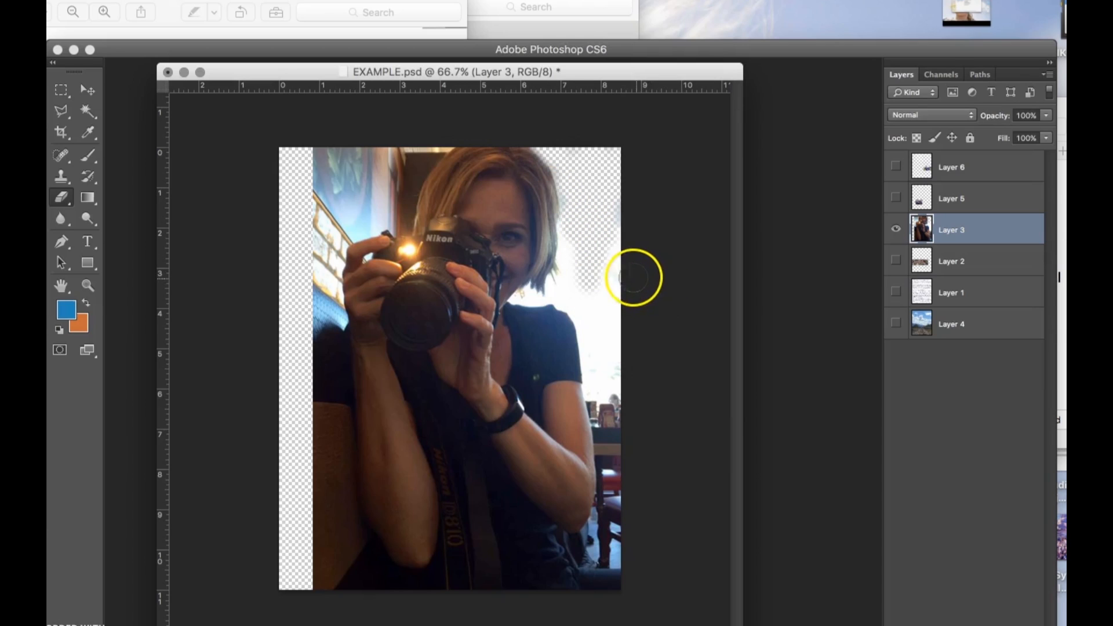
- Raise the eraser hardness to 97%, try a hard-edged stroke across the woman's hair and forehead, and undo it
right_click(621, 275)
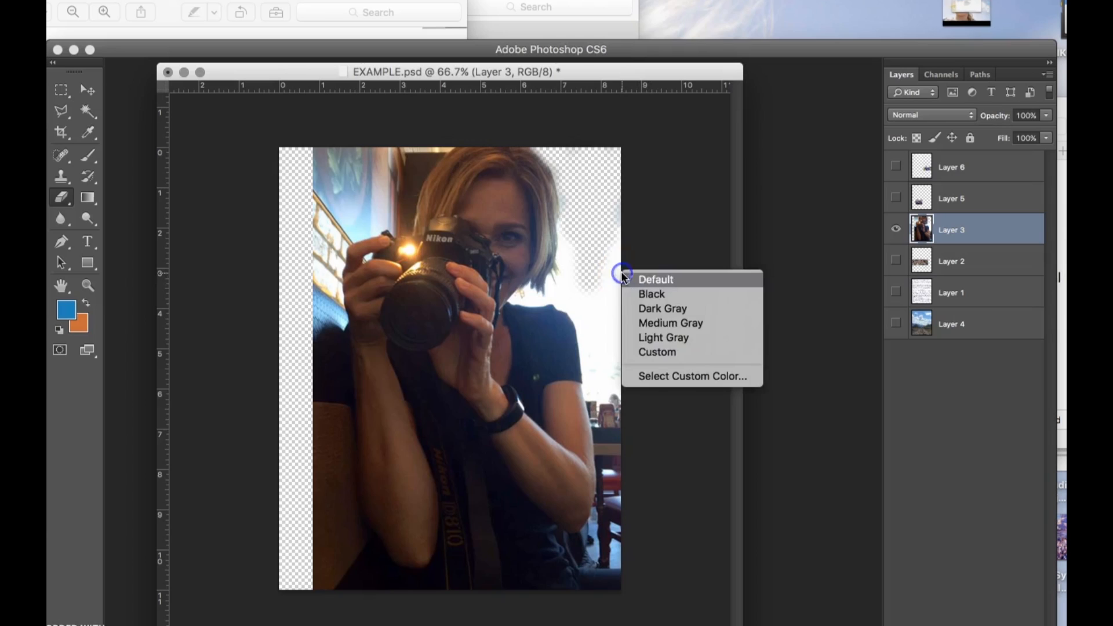
right_click(580, 257)
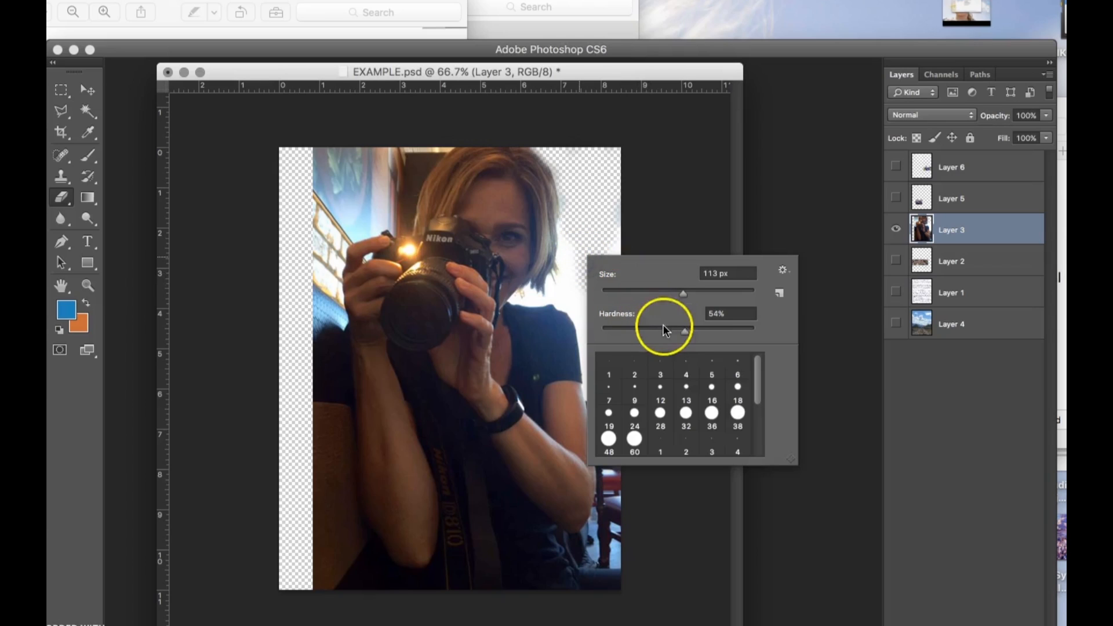
mouse_move(552, 216)
mouse_down()
mouse_move(509, 224)
mouse_move(588, 231)
mouse_up()
key(super+z)
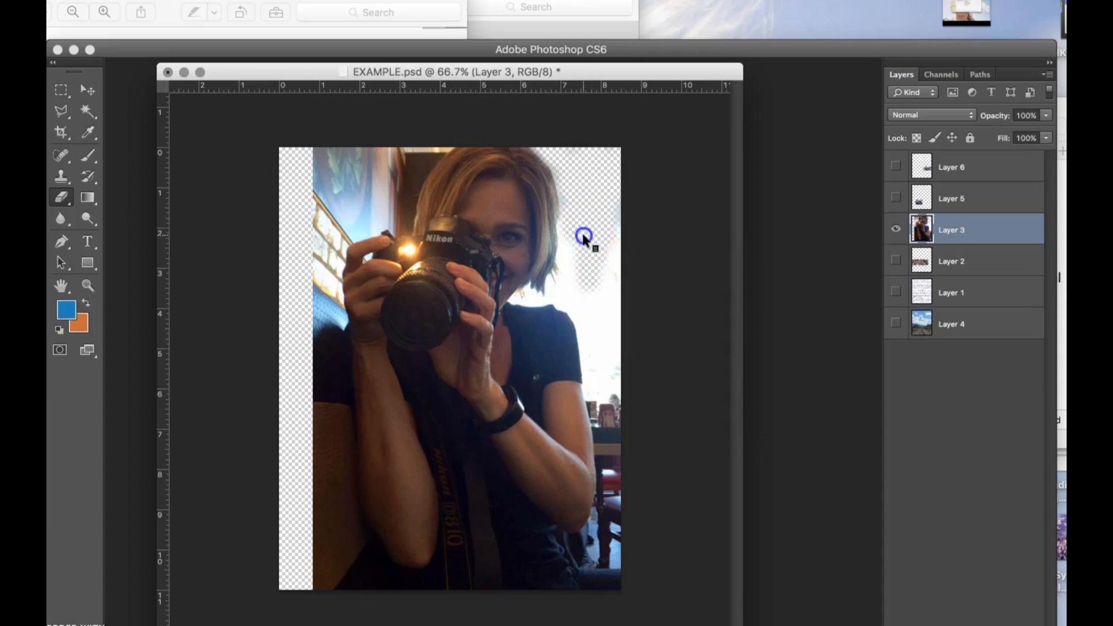
right_click(584, 236)
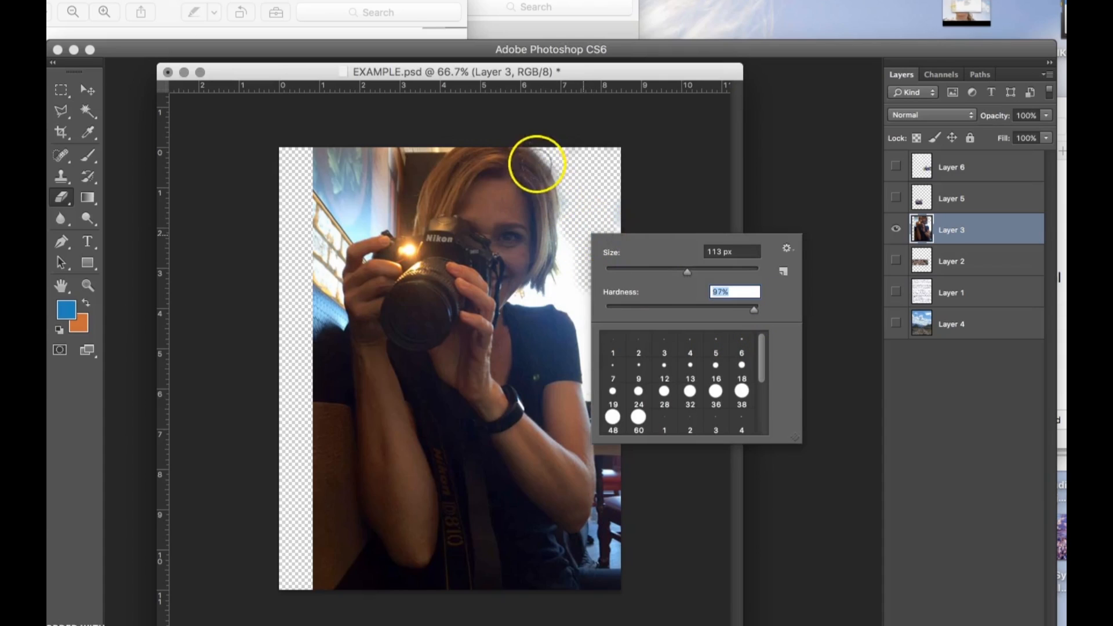
drag(537, 164, 497, 216)
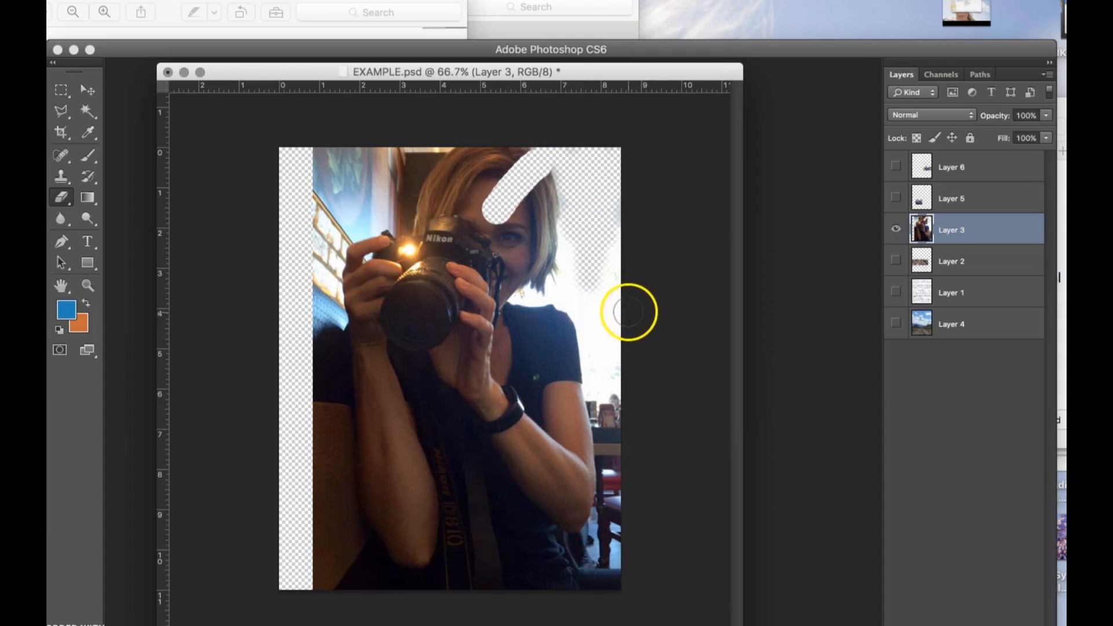
key(super+z)
- Set the eraser hardness to 0%, try a soft stroke over the background beside the woman, and undo it
right_click(583, 271)
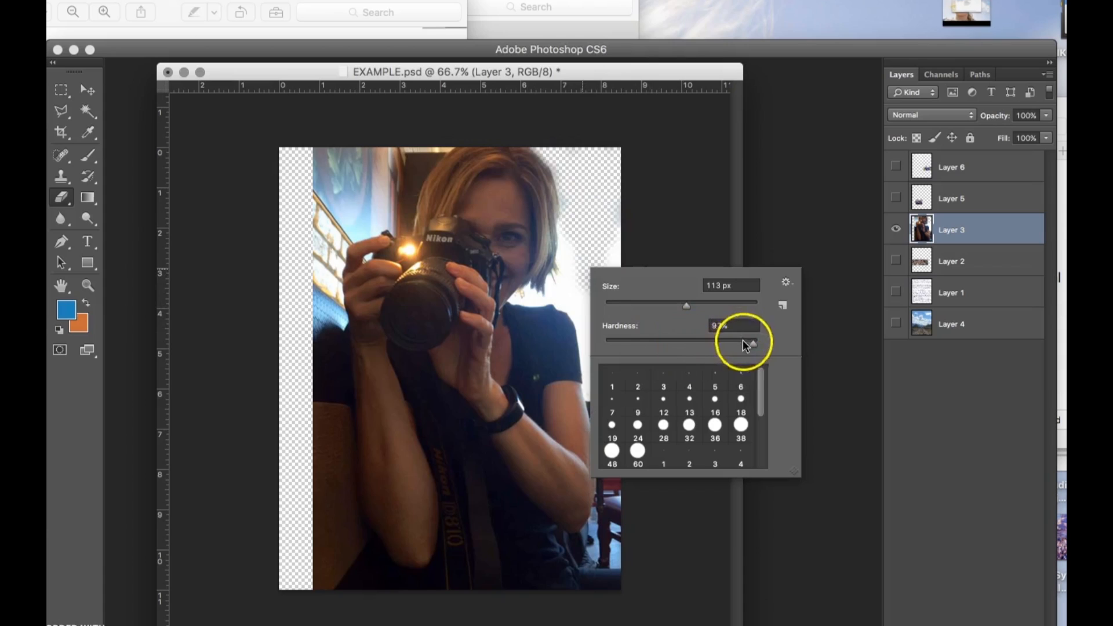
drag(753, 343, 603, 343)
key(Return)
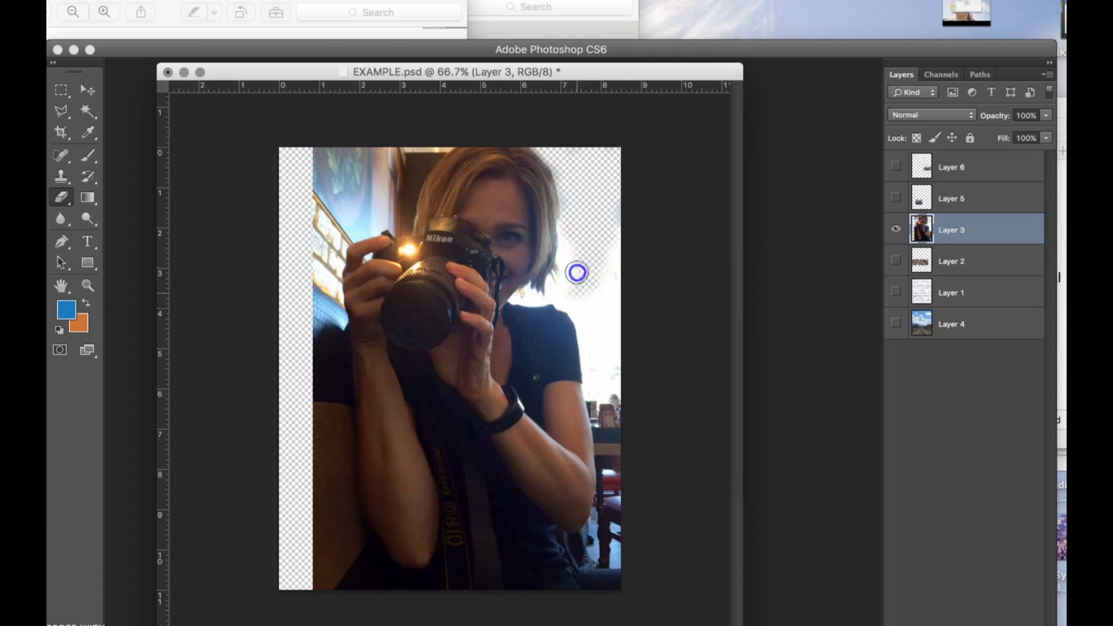
mouse_move(627, 269)
mouse_down()
mouse_move(615, 304)
mouse_move(596, 294)
mouse_move(594, 308)
mouse_move(552, 287)
mouse_move(513, 298)
mouse_move(573, 307)
mouse_move(605, 357)
mouse_move(616, 449)
mouse_up()
key(super+z)
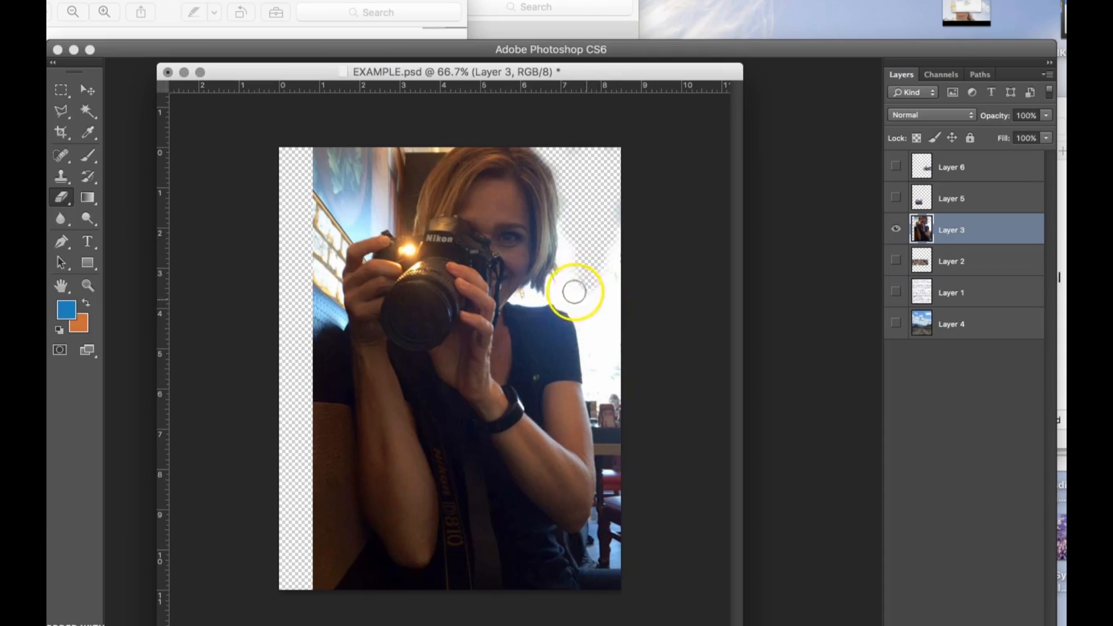
- Erase more of the white background between the woman's hair and shoulder on Layer 3 with the soft 113 px eraser
key(super+plus)
key(super+plus)
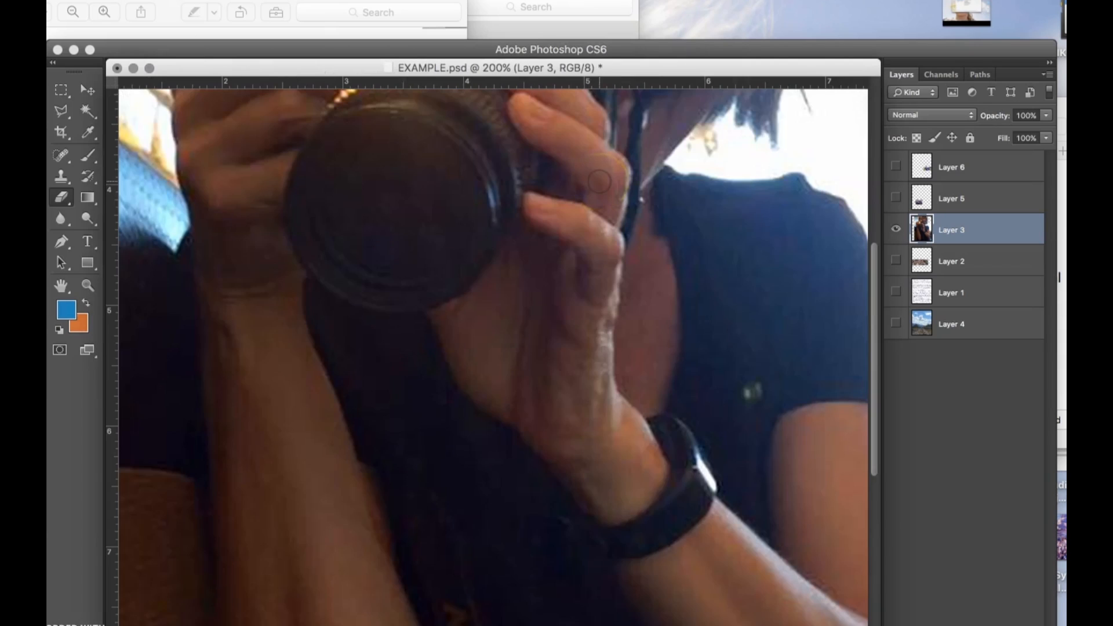
key(super+minus)
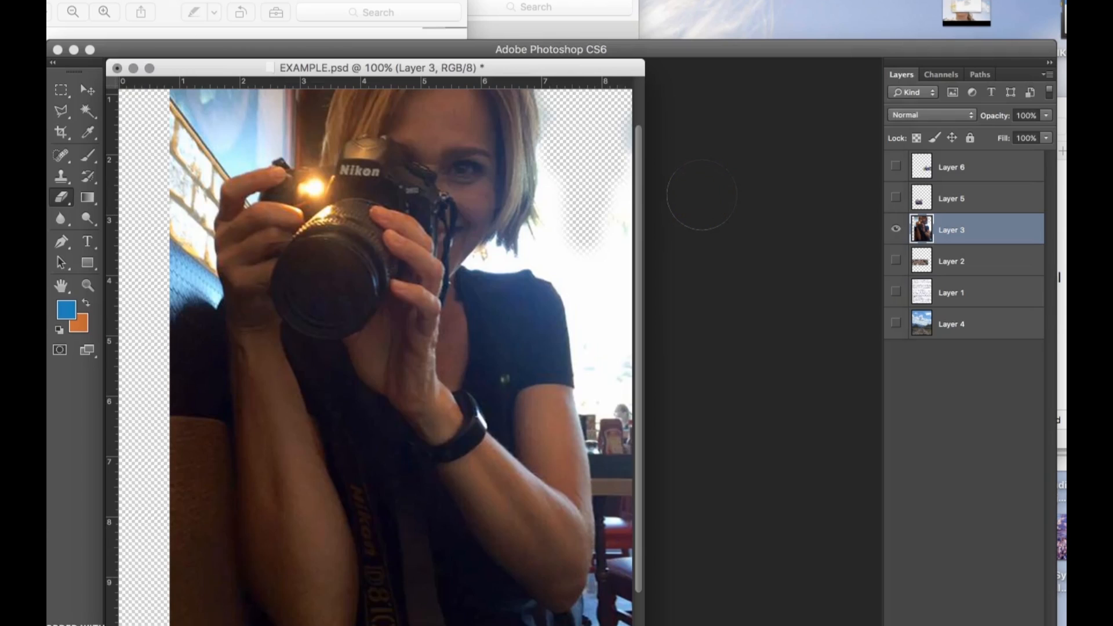
key(super+plus)
key(super+minus)
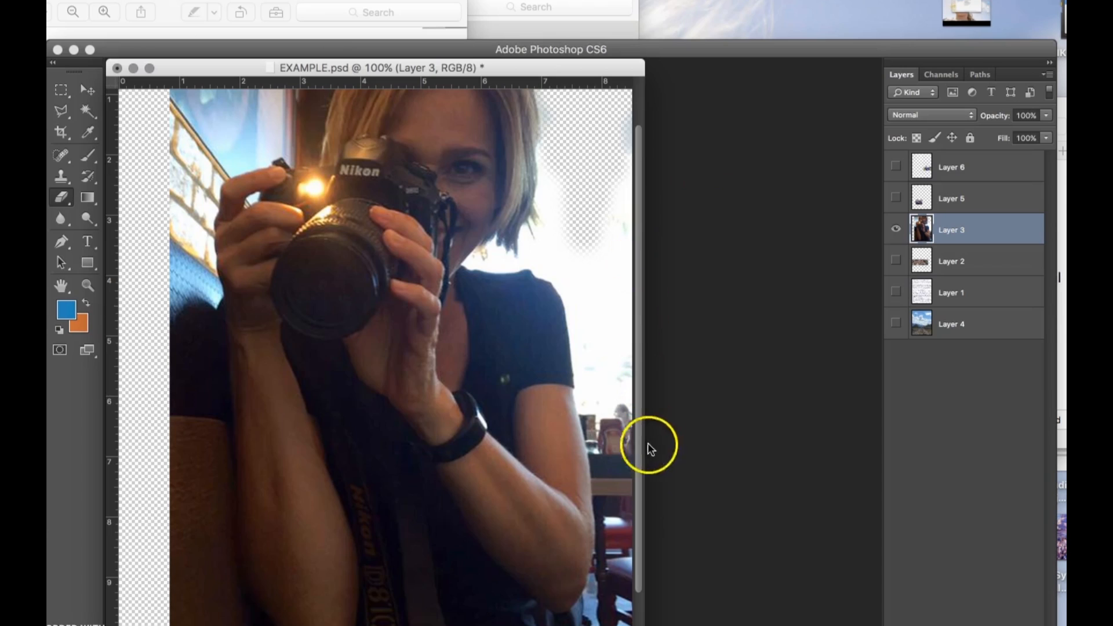
mouse_move(584, 253)
mouse_down()
mouse_move(591, 284)
mouse_move(561, 218)
mouse_move(562, 179)
mouse_move(562, 228)
mouse_up()
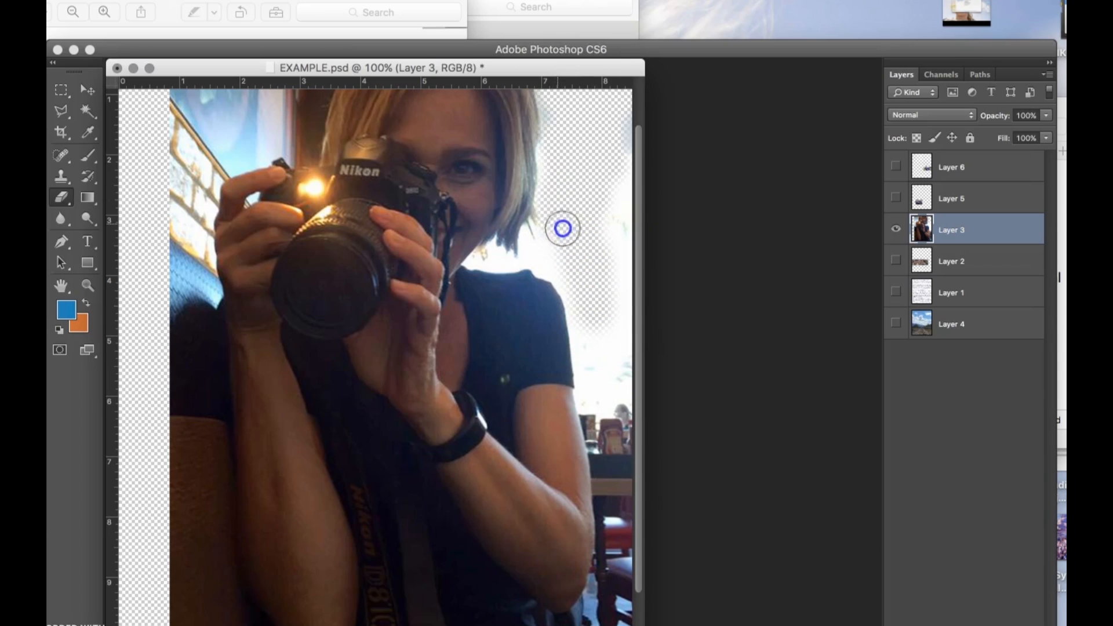
key(super+equal)
key(super+minus)
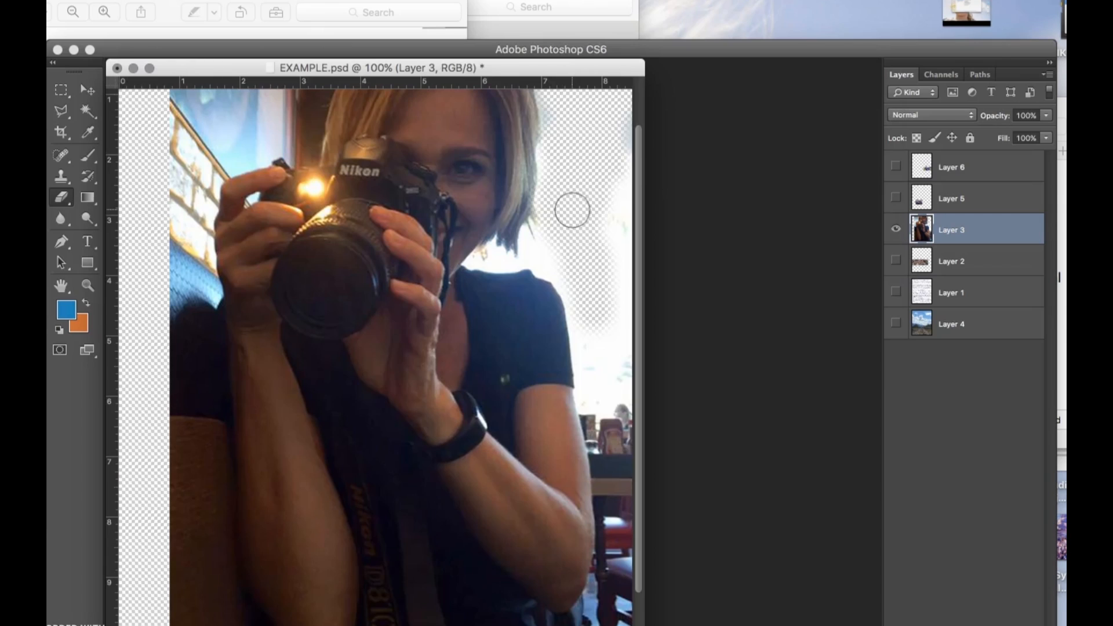
right_click(569, 226)
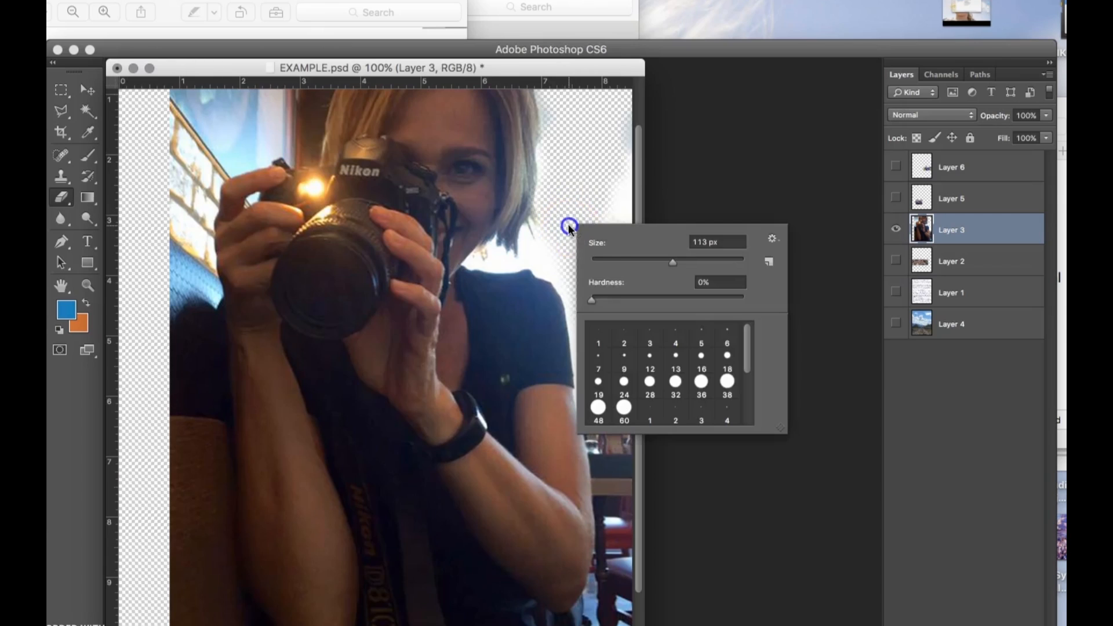
click(540, 256)
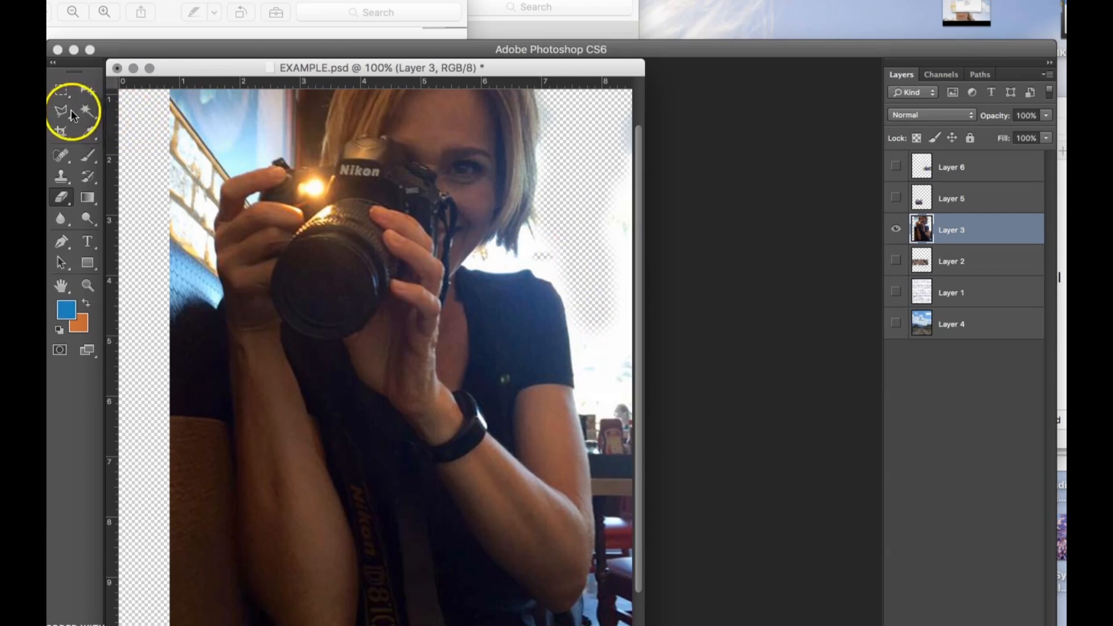
- Delete the remaining white background beside the woman using the Magic Wand, and select the dark wall patch beside her hair
click(90, 110)
click(531, 242)
key(Delete)
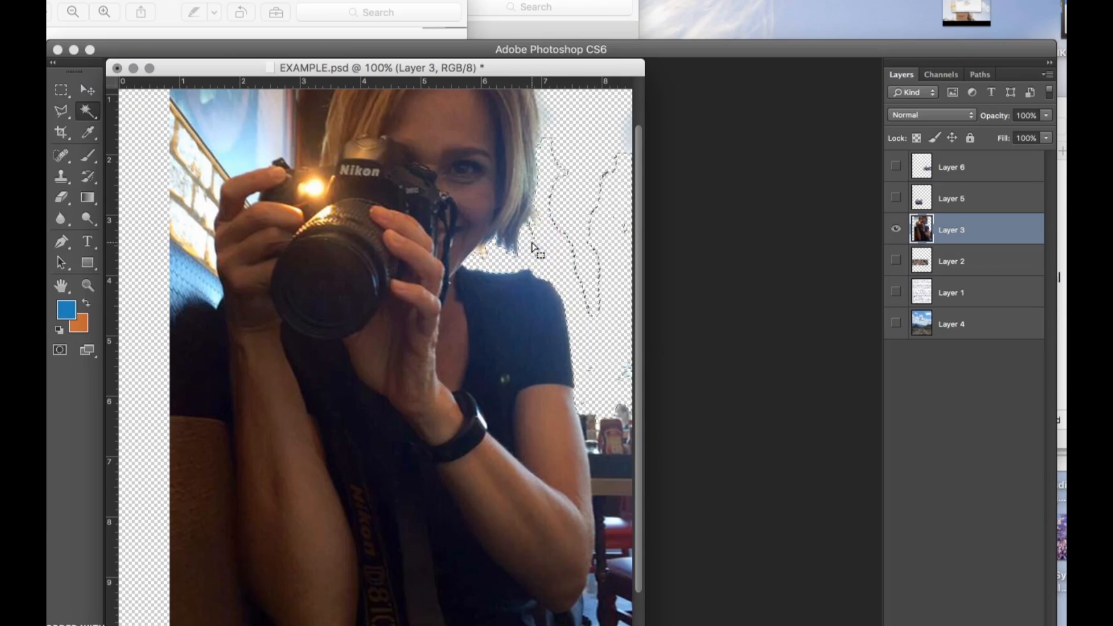
click(270, 136)
click(313, 139)
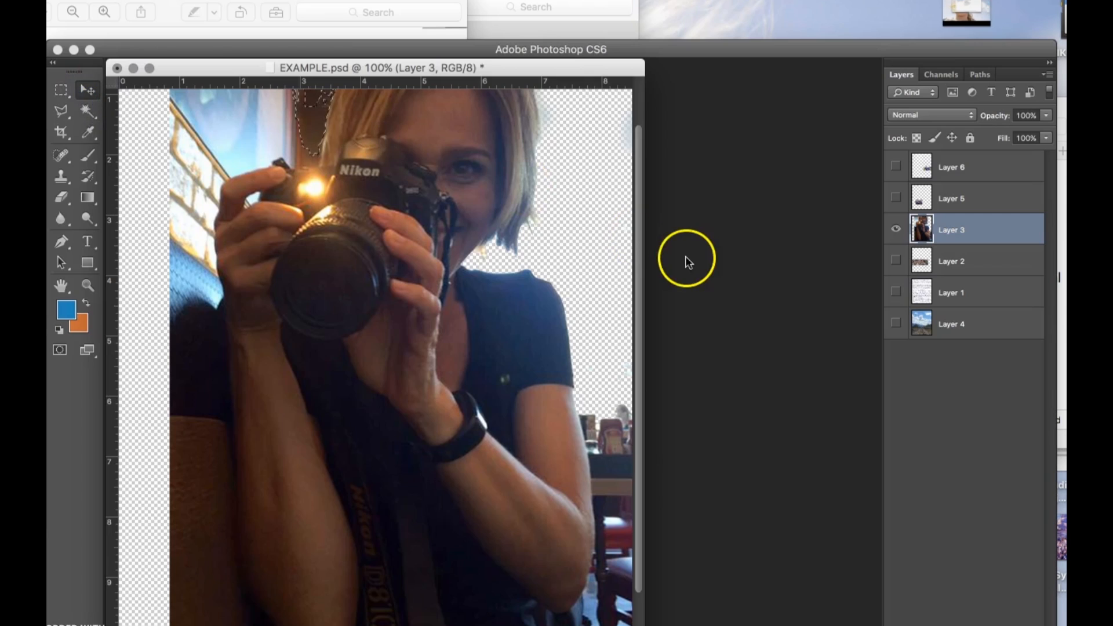
- Fit the whole canvas in a larger window and step backward through the history until Layer 3's erased background is restored
key(super+minus)
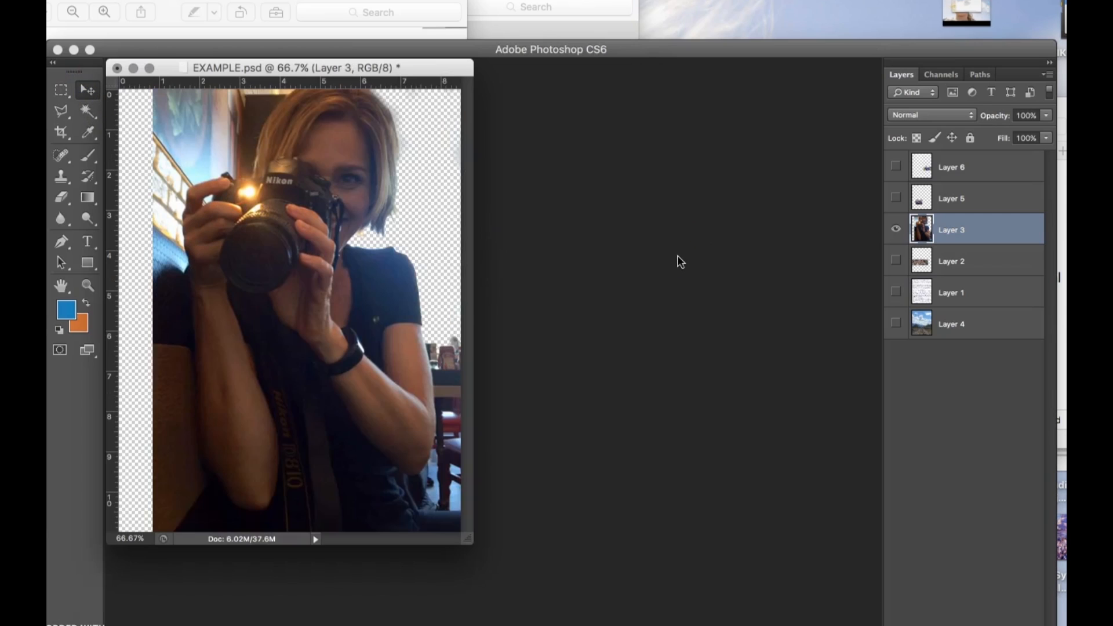
drag(470, 542, 587, 588)
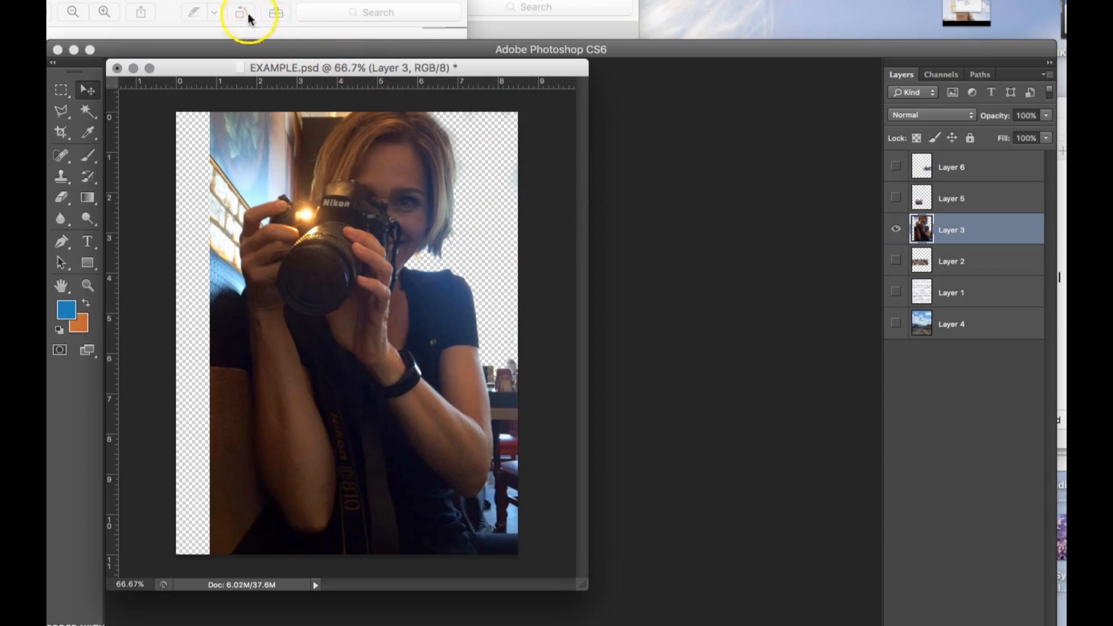
click(146, 4)
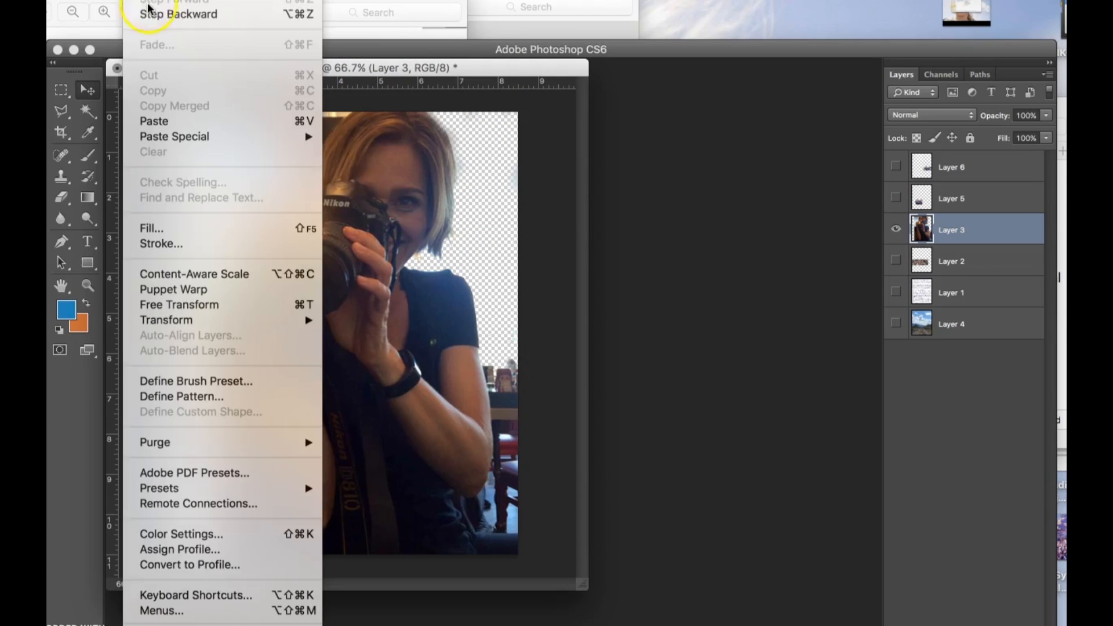
click(146, 5)
click(146, 5)
click(146, 6)
click(146, 6)
click(152, 18)
click(149, 5)
click(152, 14)
click(149, 5)
click(152, 14)
click(152, 1)
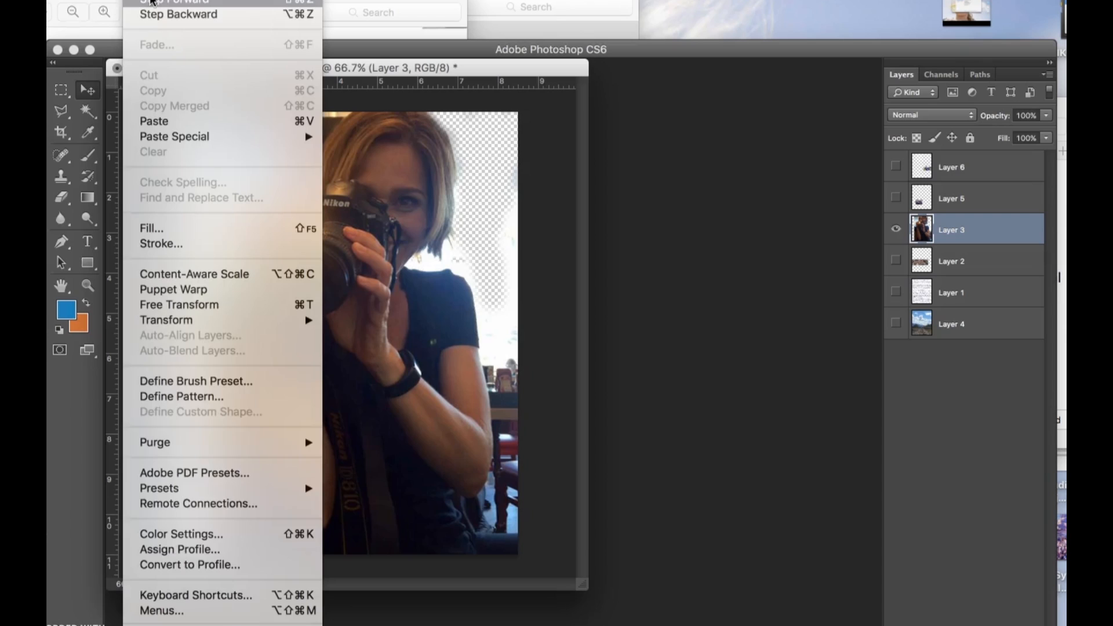
click(160, 14)
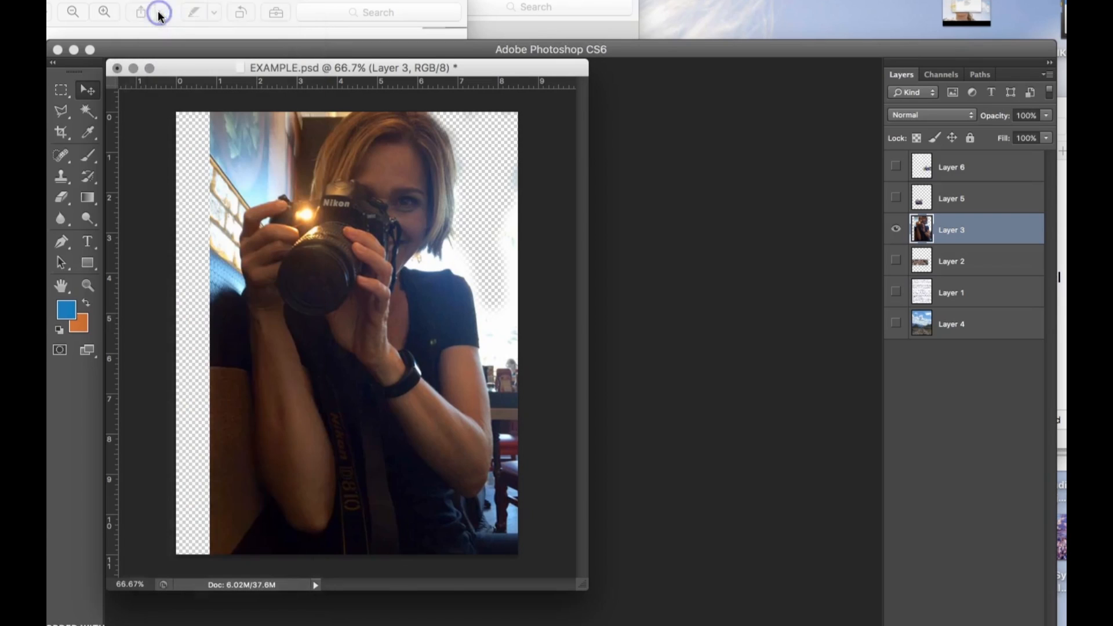
click(149, 5)
click(153, 14)
click(149, 5)
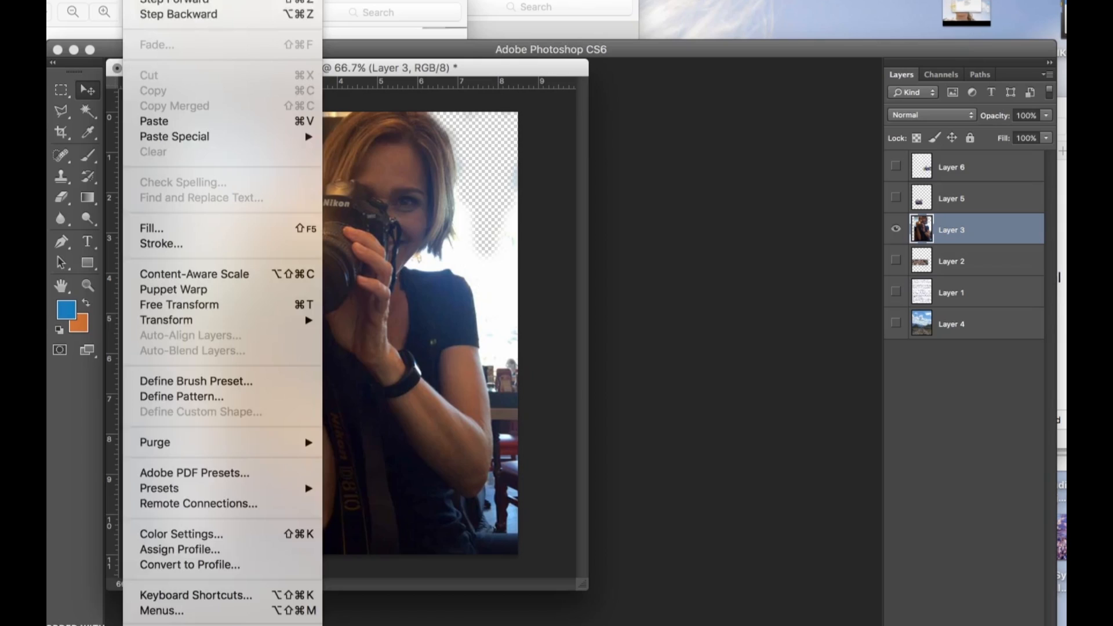
click(159, 14)
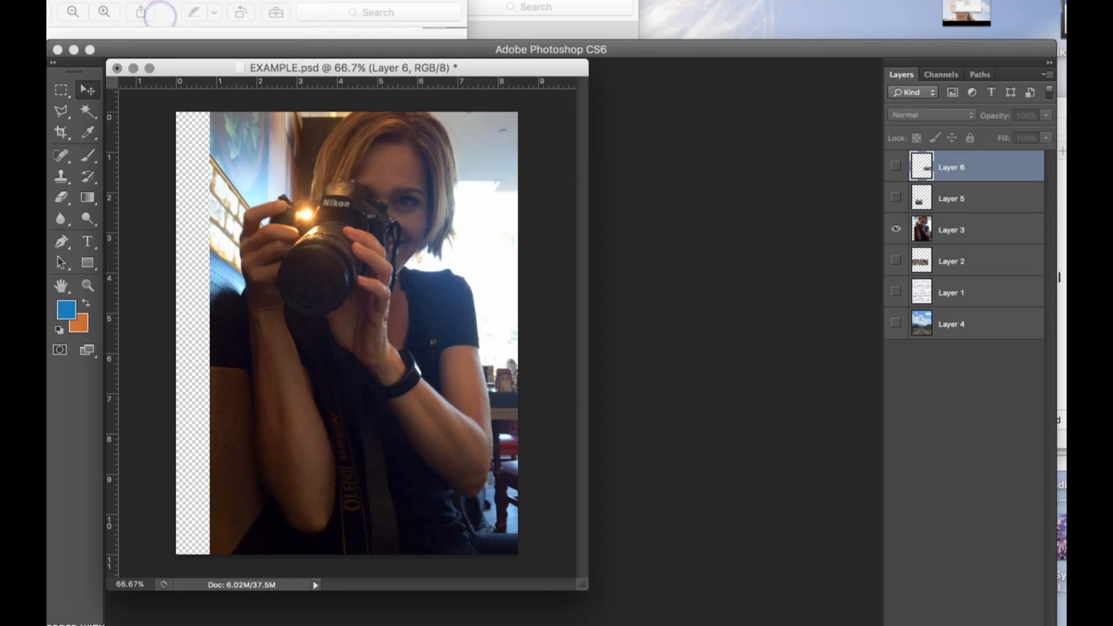
- Add a white layer mask to Layer 3 and make black the foreground color
click(963, 226)
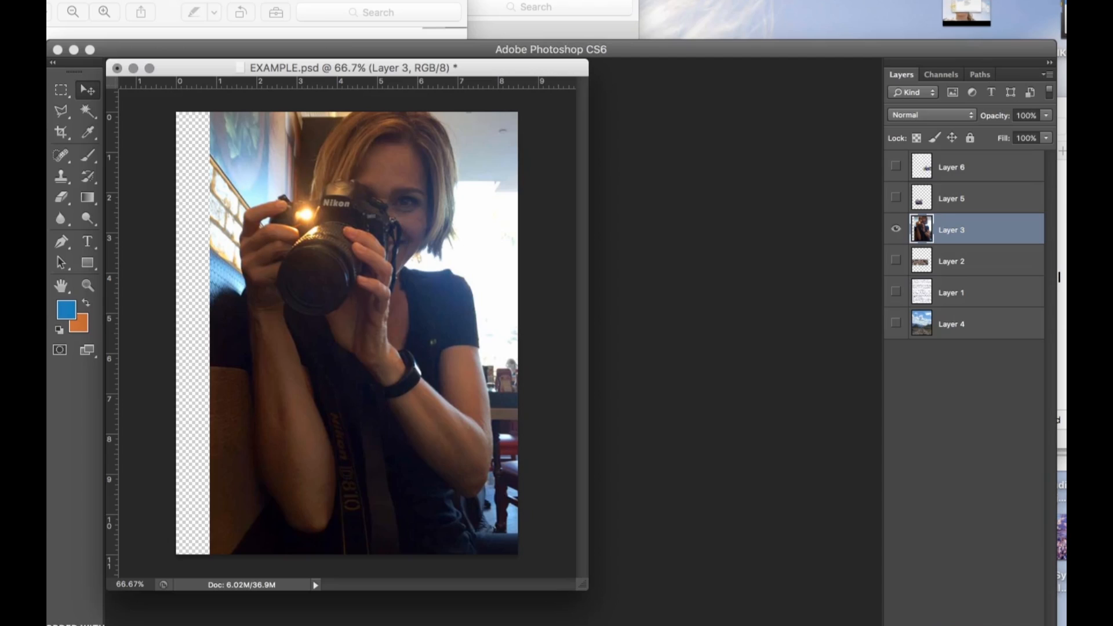
click(955, 625)
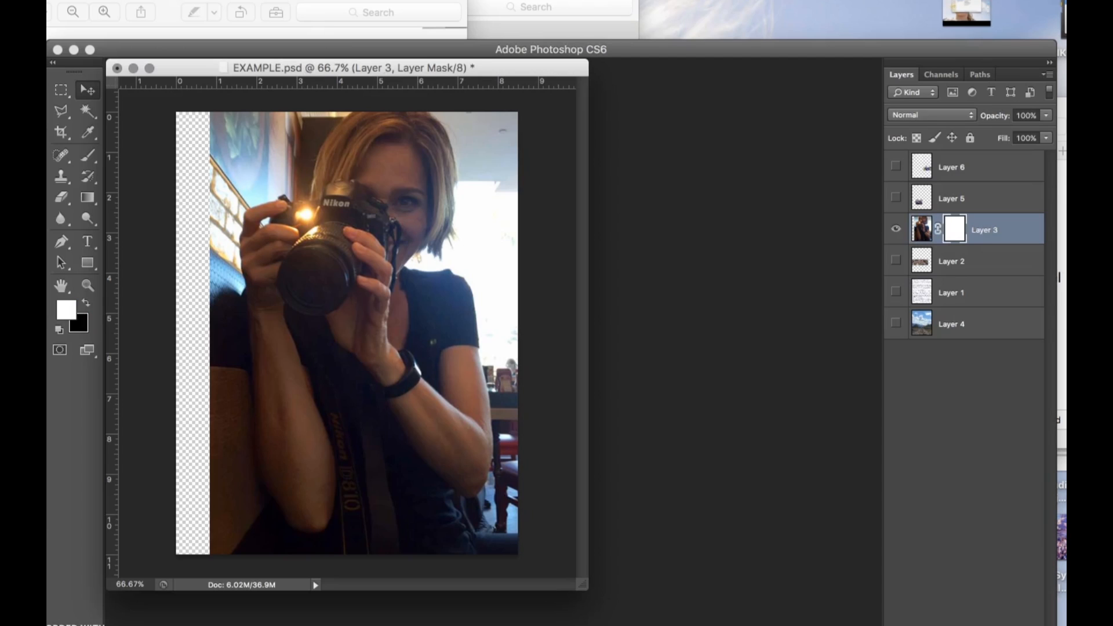
click(87, 306)
click(87, 306)
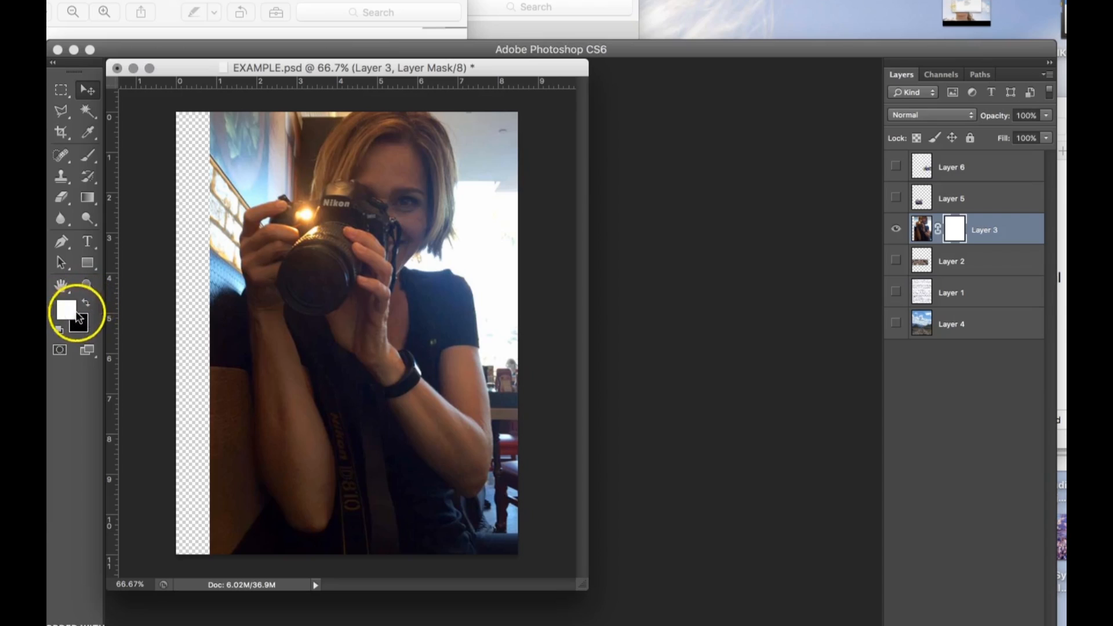
click(86, 305)
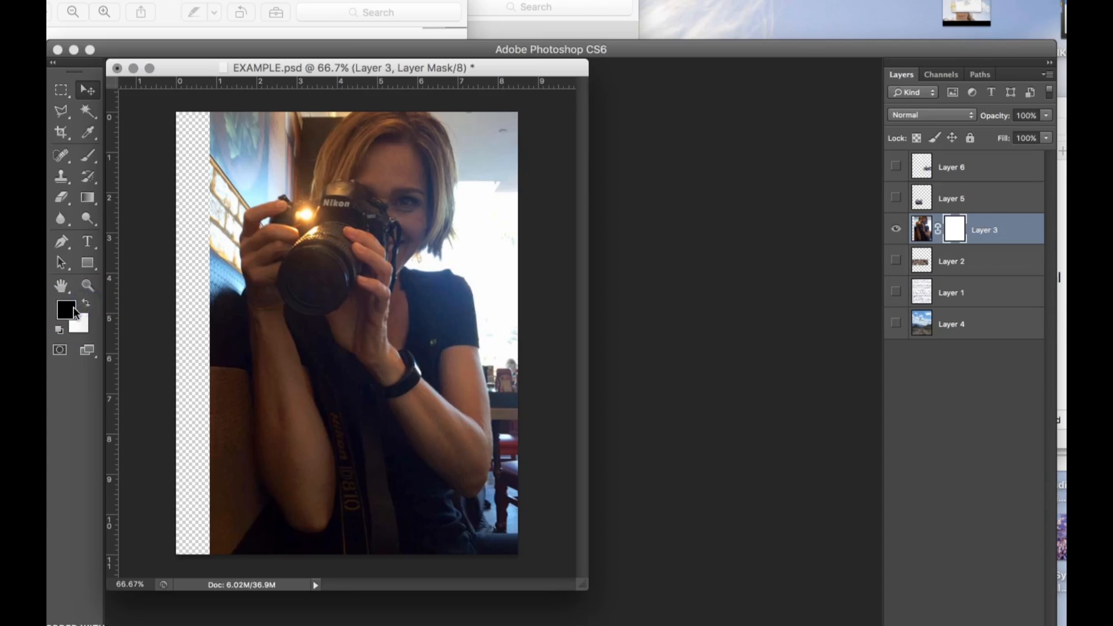
- Mask out Layer 3's background between the woman's hair and the right photo edge with a 95 px black brush, restoring the hair edge in white
click(89, 157)
click(149, 152)
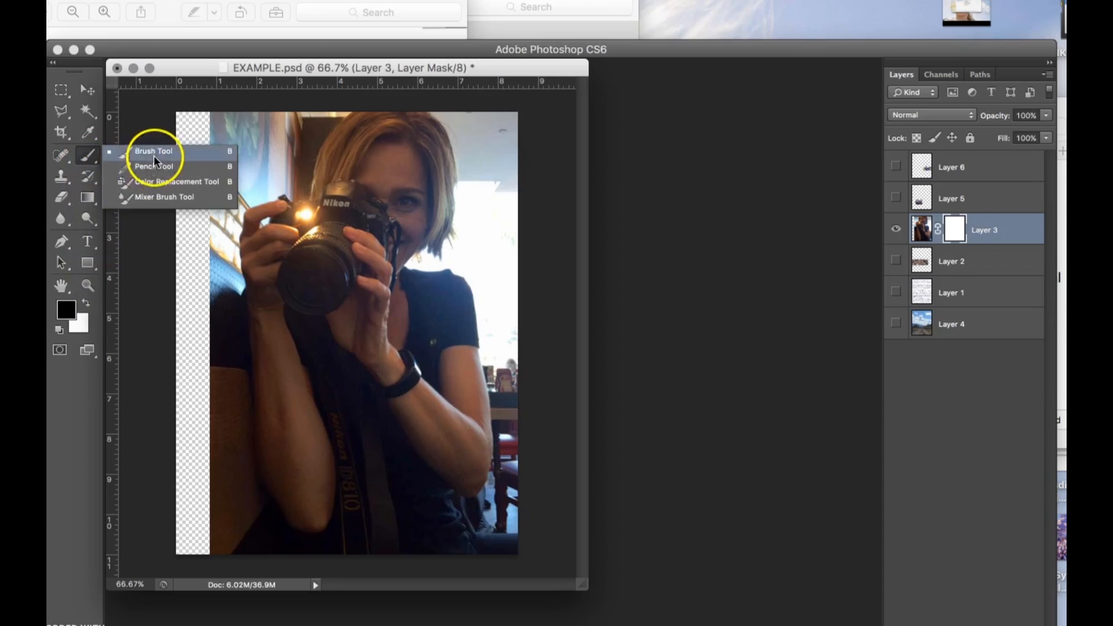
right_click(479, 245)
drag(566, 281, 573, 282)
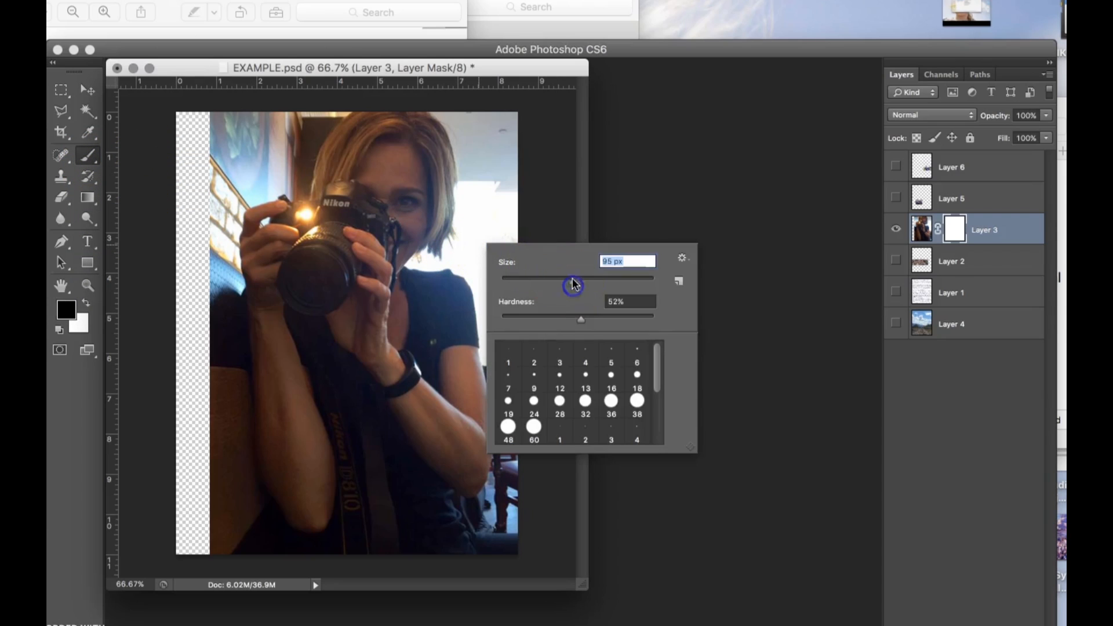
drag(488, 223, 485, 174)
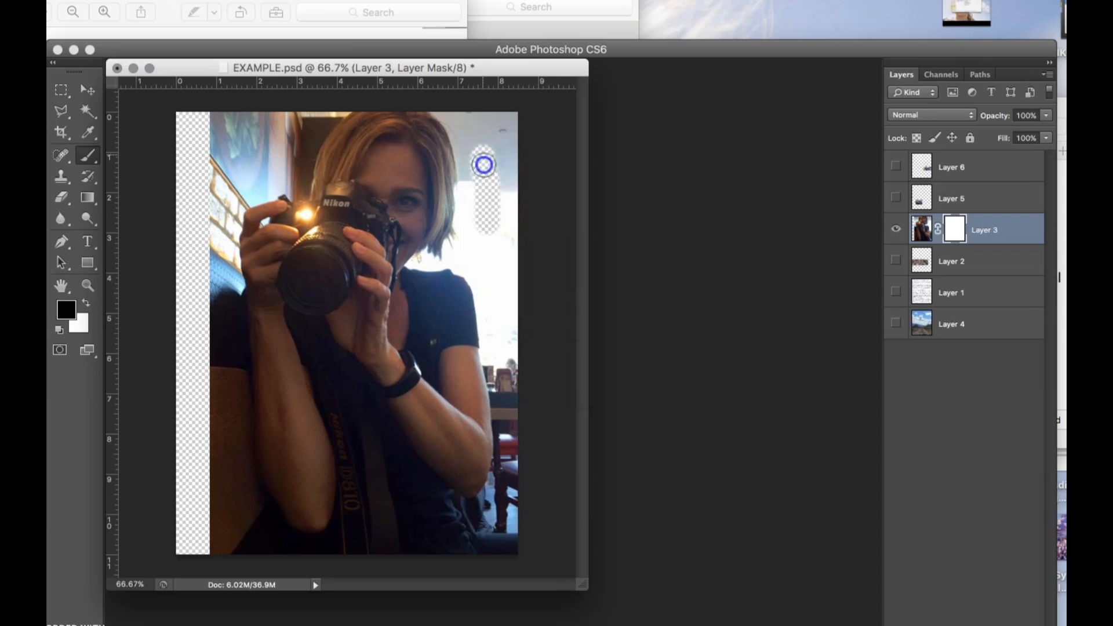
mouse_move(486, 141)
mouse_down()
mouse_move(478, 195)
mouse_move(481, 159)
mouse_move(500, 173)
mouse_move(479, 236)
mouse_move(444, 127)
mouse_move(466, 179)
mouse_move(467, 222)
mouse_up()
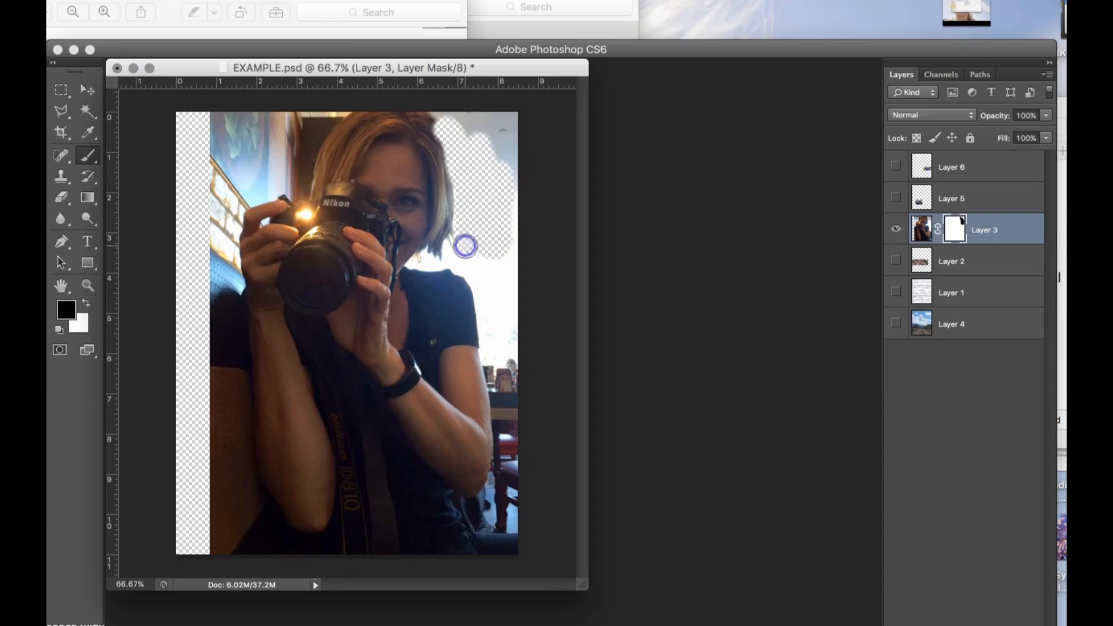
click(86, 302)
mouse_move(401, 134)
mouse_down()
mouse_move(433, 140)
mouse_move(436, 171)
mouse_up()
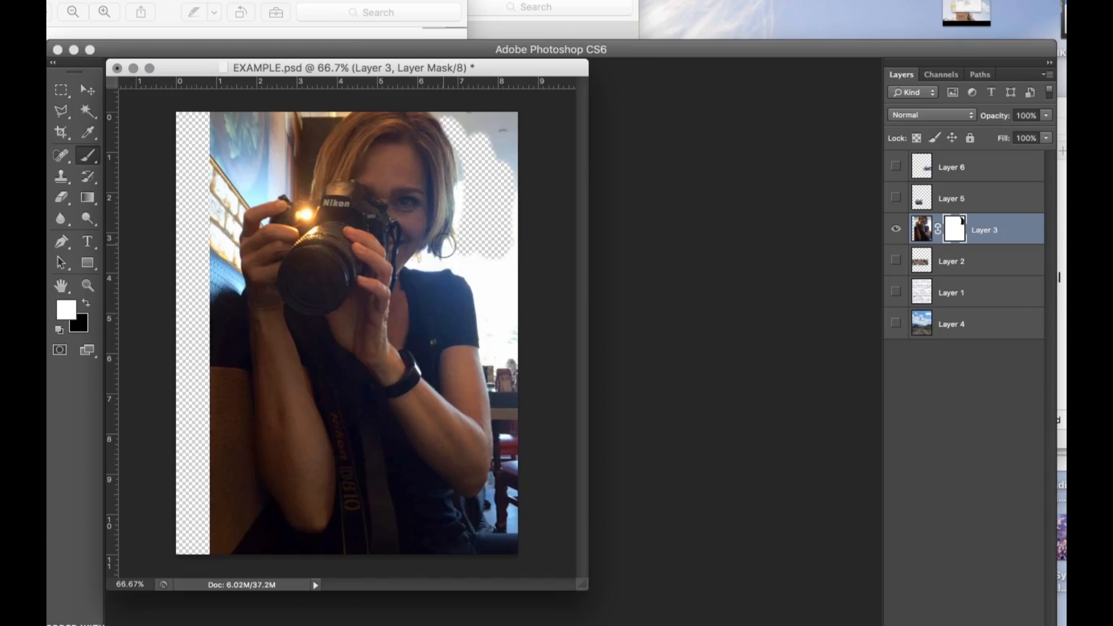
- Soften the black brush and mask the background between the woman's hair and raised hand, restoring the adjoining hair edge in white
key(super+equal)
key(super+equal)
drag(868, 280, 869, 105)
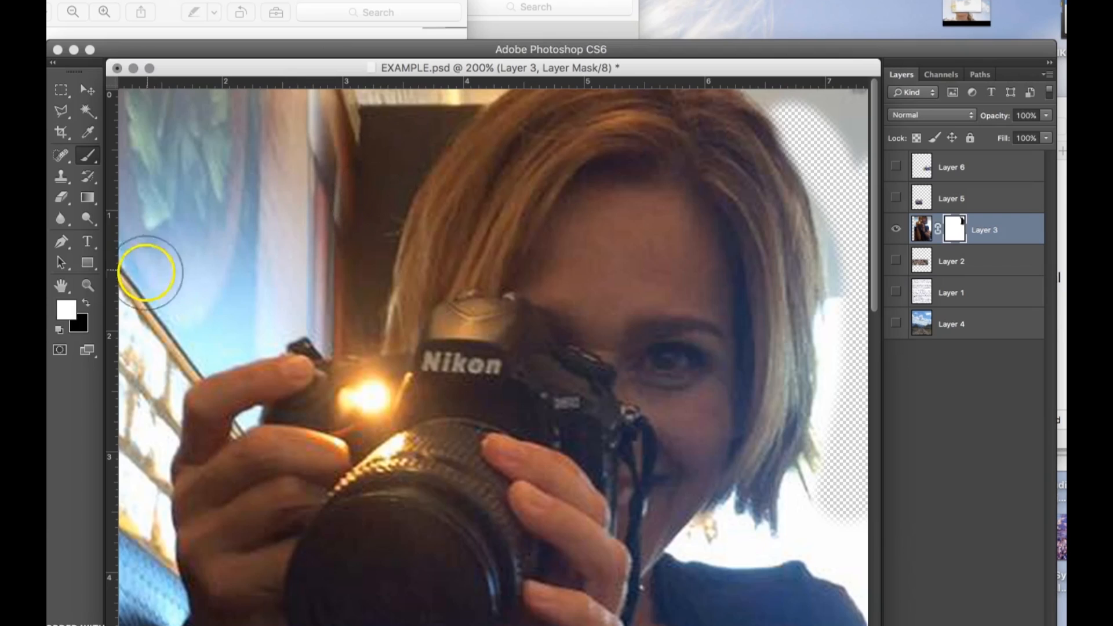
click(86, 301)
mouse_move(364, 164)
mouse_down()
mouse_move(375, 166)
mouse_move(372, 154)
mouse_up()
right_click(373, 155)
drag(476, 216, 396, 222)
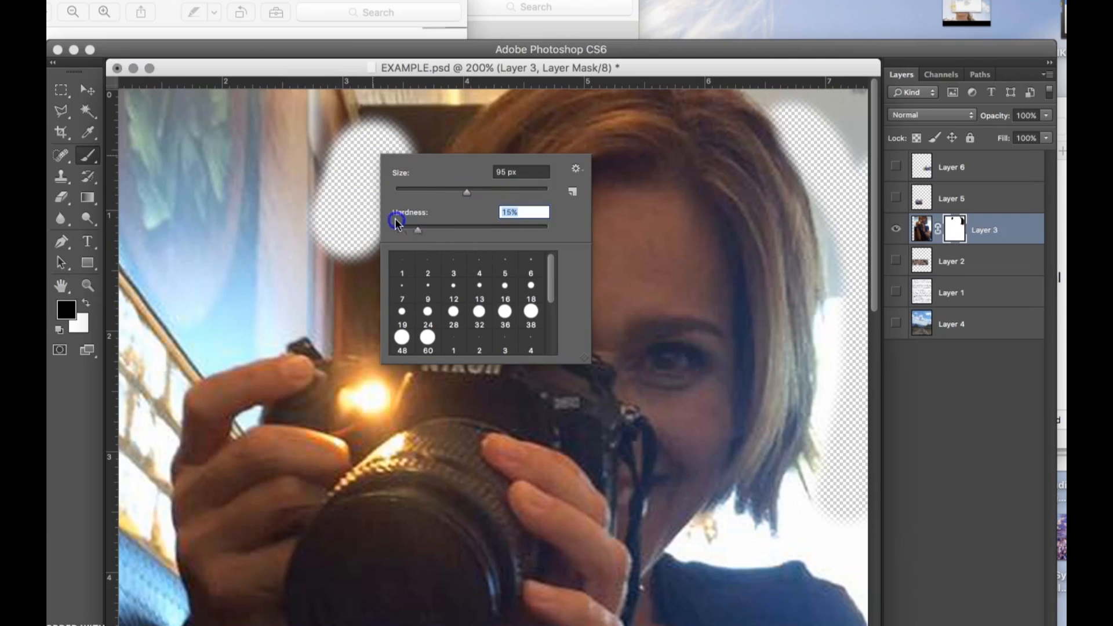
drag(431, 150, 412, 119)
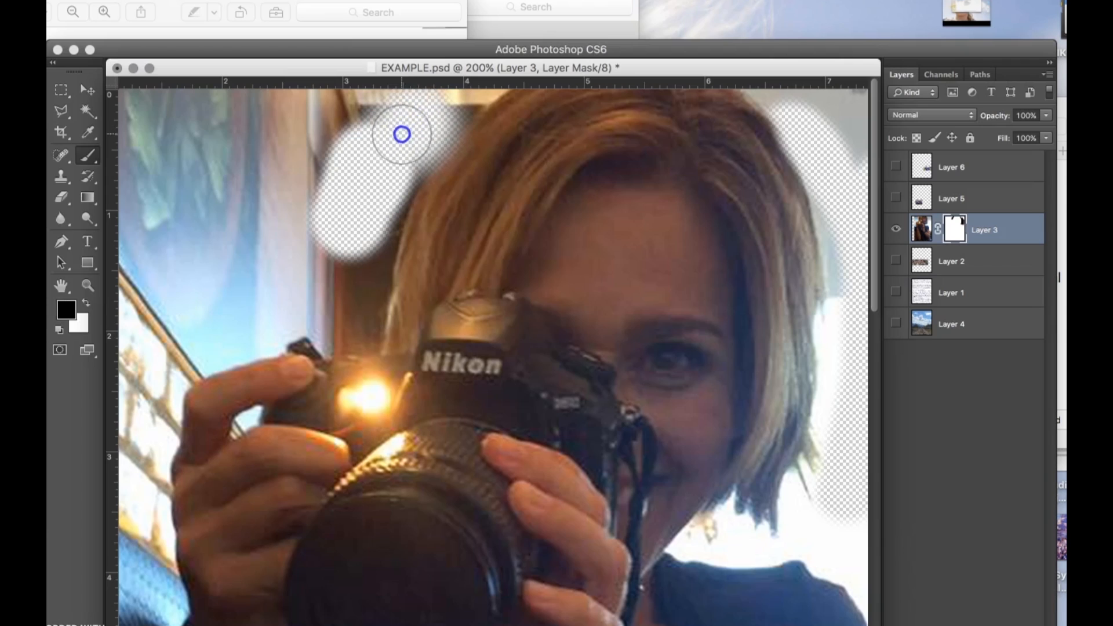
mouse_move(379, 195)
mouse_down()
mouse_move(360, 246)
mouse_move(357, 321)
mouse_move(334, 324)
mouse_move(290, 284)
mouse_move(231, 288)
mouse_move(289, 254)
mouse_move(162, 270)
mouse_up()
click(86, 302)
mouse_move(400, 226)
mouse_down()
mouse_move(440, 211)
mouse_move(430, 246)
mouse_move(472, 168)
mouse_move(435, 313)
mouse_up()
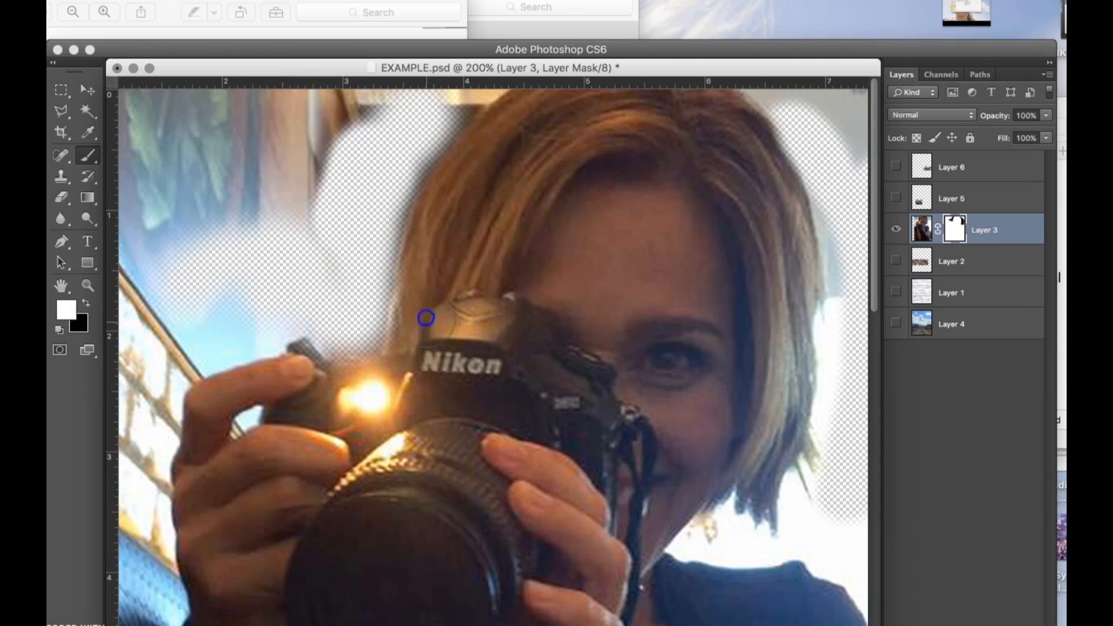
- Paint black on Layer 3's mask to hide more background beside the hair and above the woman's raised hand
key(super+minus)
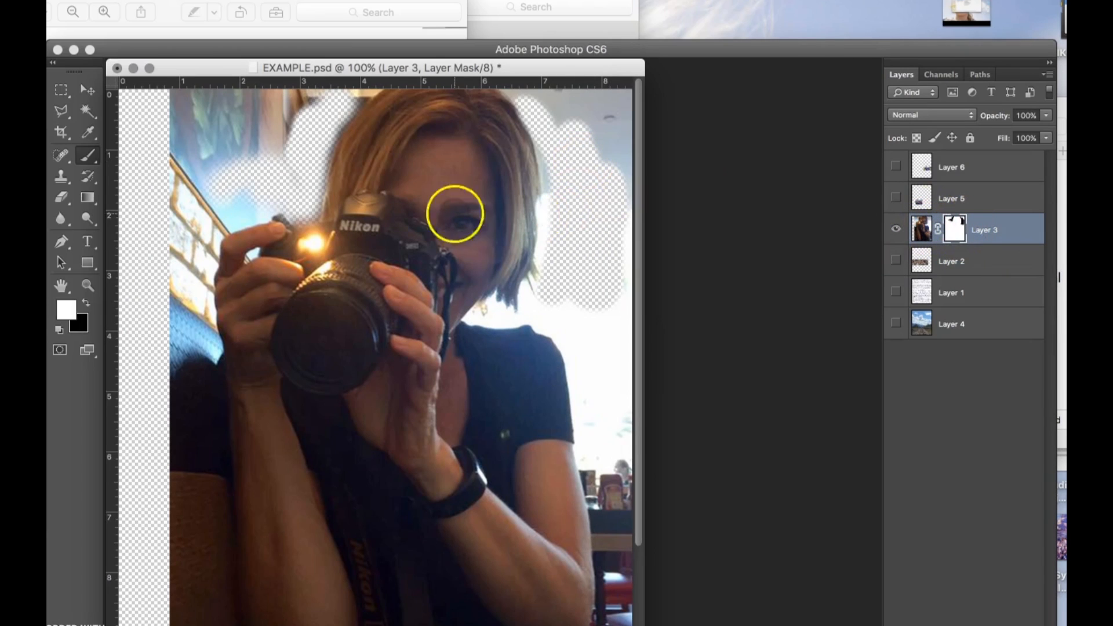
key(x)
mouse_move(557, 299)
mouse_down()
mouse_move(605, 295)
mouse_move(613, 117)
mouse_move(568, 102)
mouse_move(592, 132)
mouse_move(528, 92)
mouse_move(623, 105)
mouse_move(604, 165)
mouse_move(566, 144)
mouse_up()
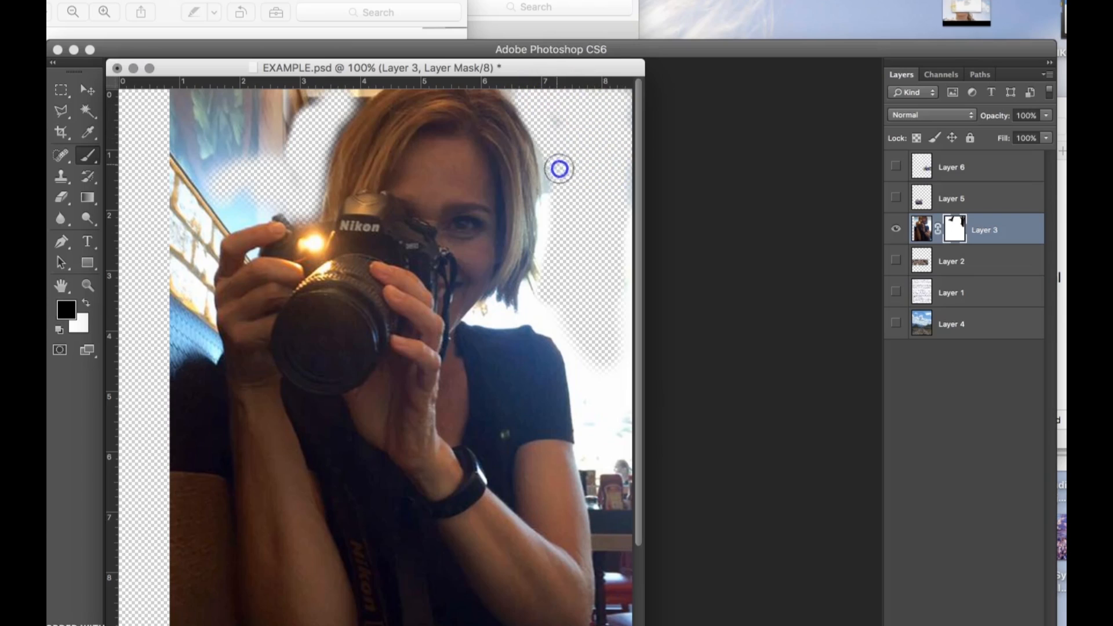
mouse_move(353, 155)
mouse_down()
mouse_move(327, 116)
mouse_move(269, 118)
mouse_move(219, 170)
mouse_move(266, 136)
mouse_move(228, 131)
mouse_move(167, 152)
mouse_move(165, 243)
mouse_move(175, 249)
mouse_move(242, 200)
mouse_up()
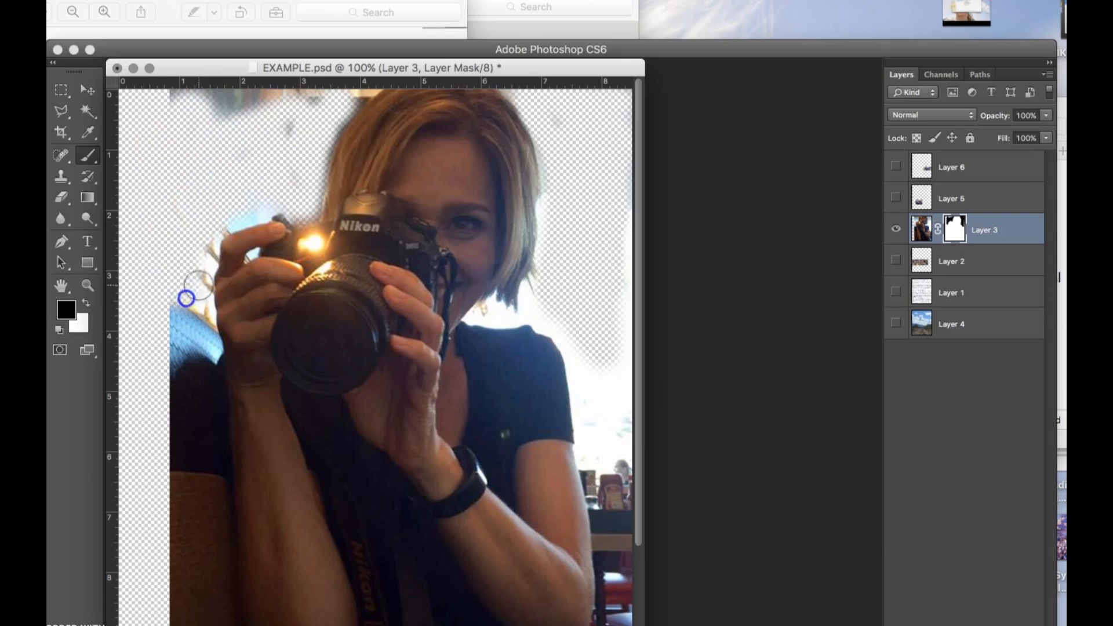
click(953, 204)
click(896, 198)
click(957, 199)
click(896, 198)
click(895, 229)
click(896, 229)
- Paint black on Layer 3's mask to hide the background beside the woman's shoulder, sleeve and elbow on the watch side
click(961, 235)
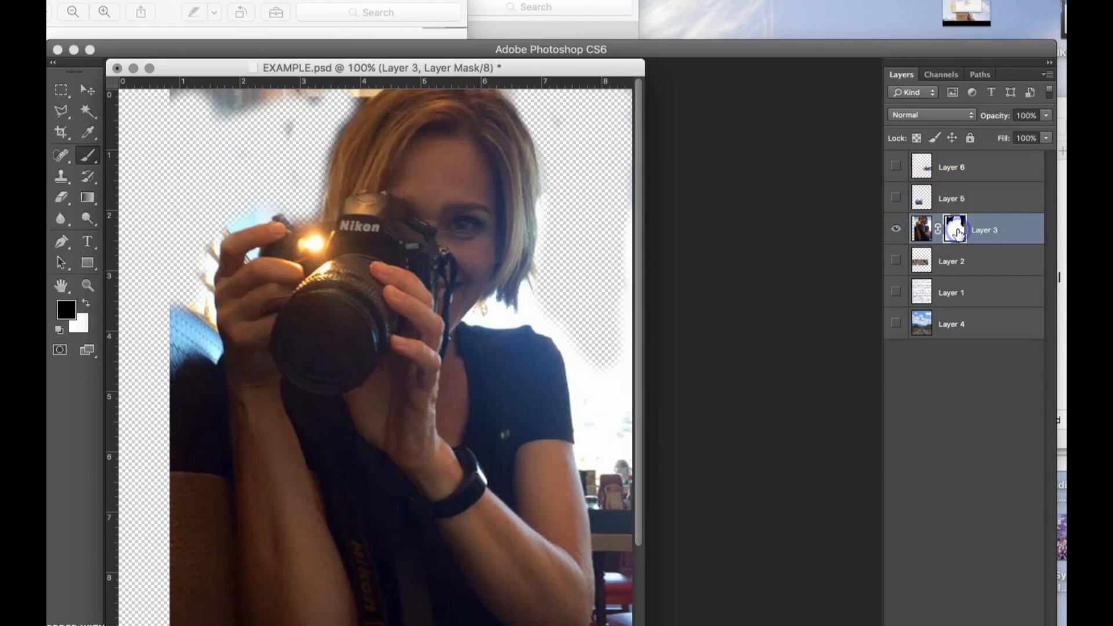
drag(579, 309, 576, 332)
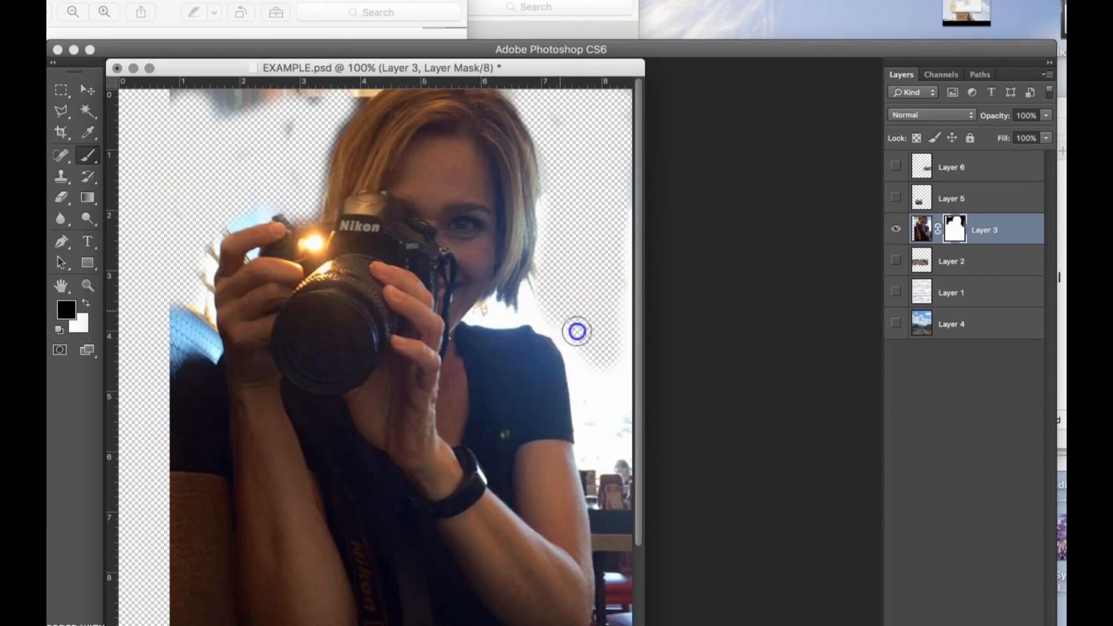
mouse_move(617, 397)
mouse_down()
mouse_move(608, 410)
mouse_move(619, 442)
mouse_move(585, 357)
mouse_up()
mouse_move(599, 483)
mouse_down()
mouse_move(599, 460)
mouse_move(608, 615)
mouse_up()
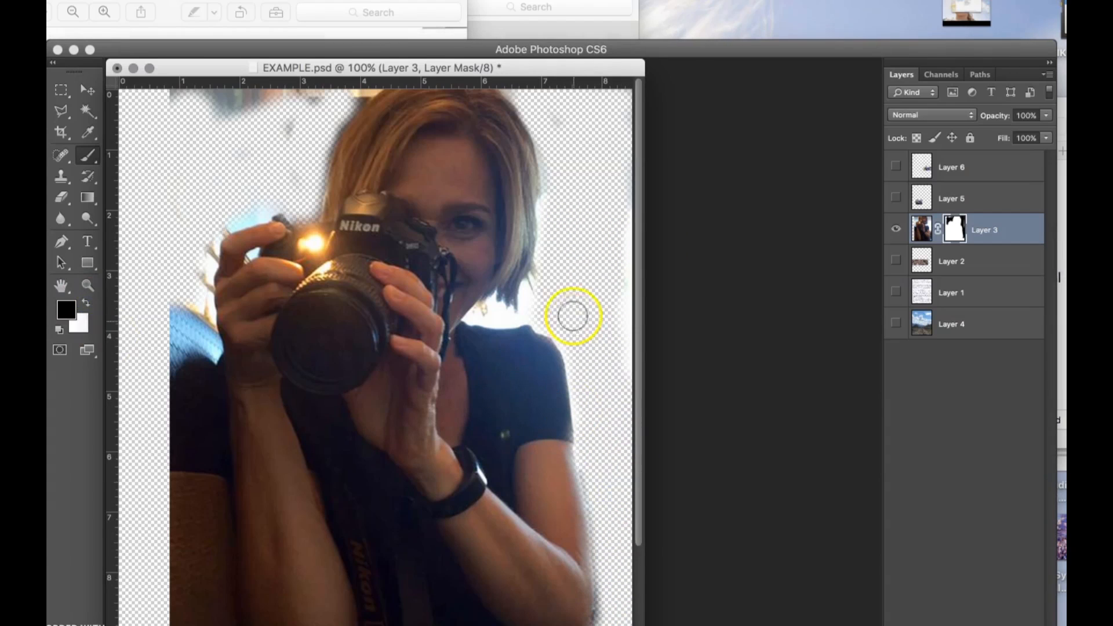
- Mask out the remaining background above the camera, along the woman's raised arm and around the photo's lower corners
mouse_move(367, 107)
mouse_down()
mouse_move(197, 107)
mouse_move(149, 360)
mouse_up()
key(super+minus)
drag(158, 514, 249, 524)
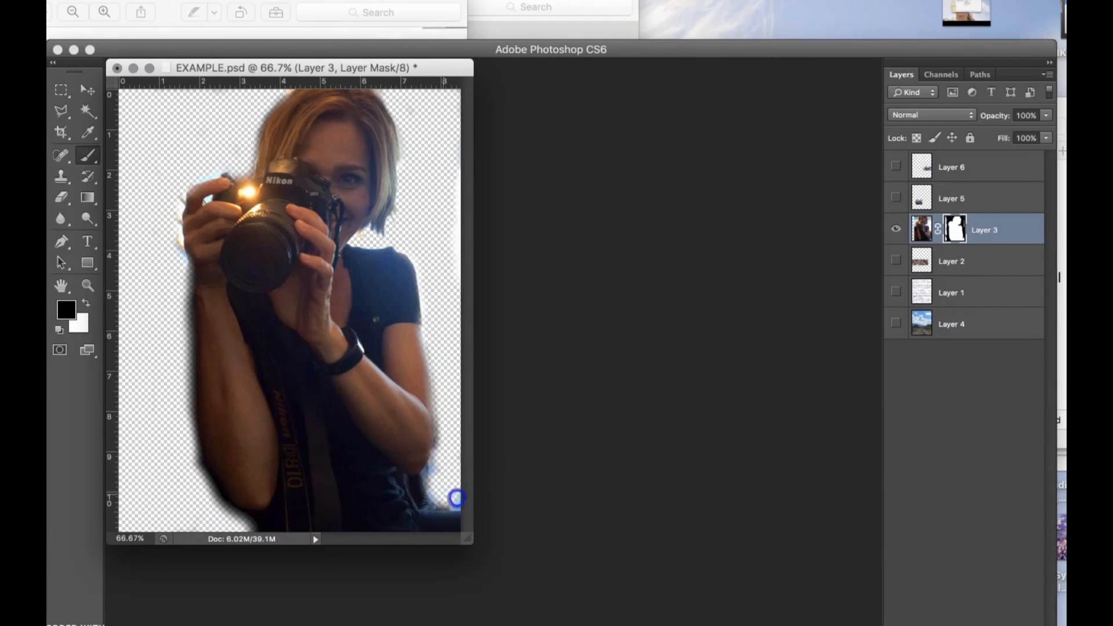
- Show the railway landscape on Layer 4 and the handwritten letter on Layer 1, and select Layer 1
click(896, 324)
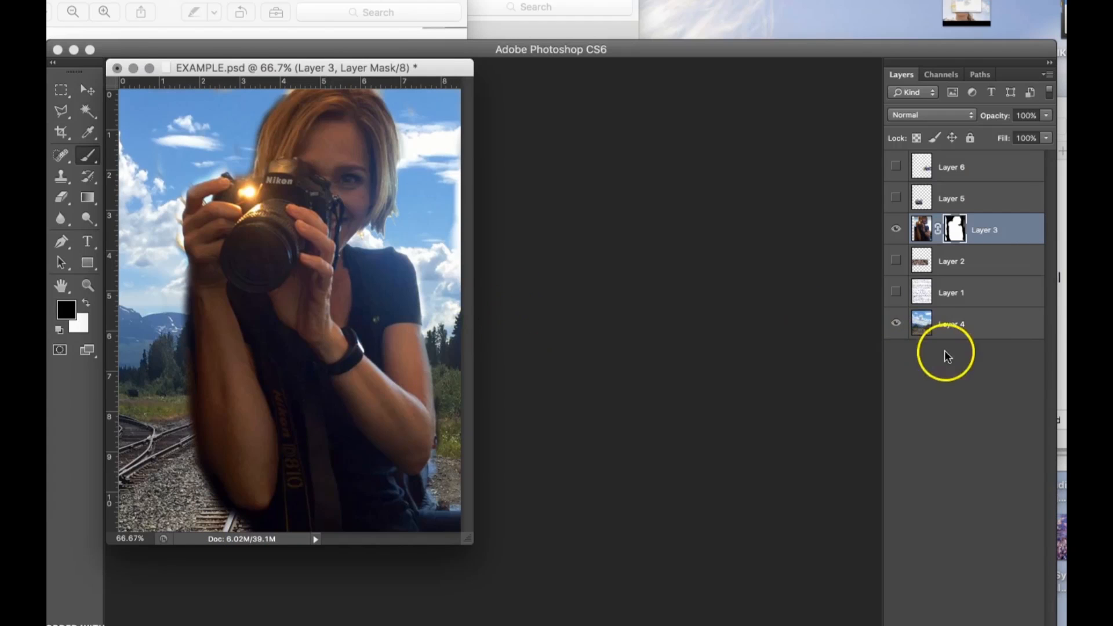
click(897, 292)
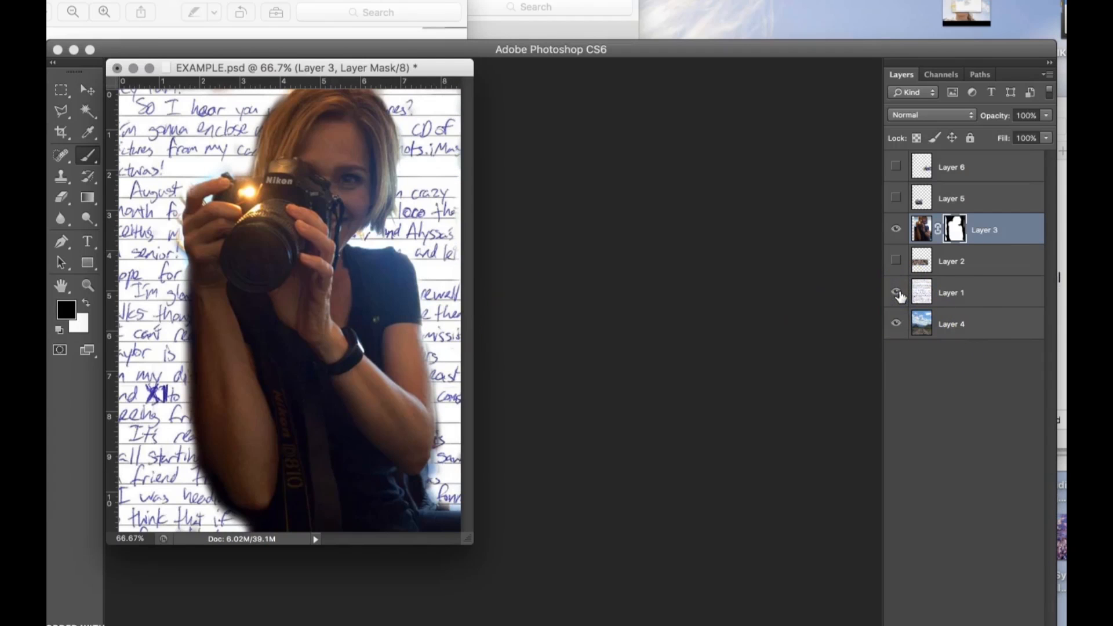
click(969, 296)
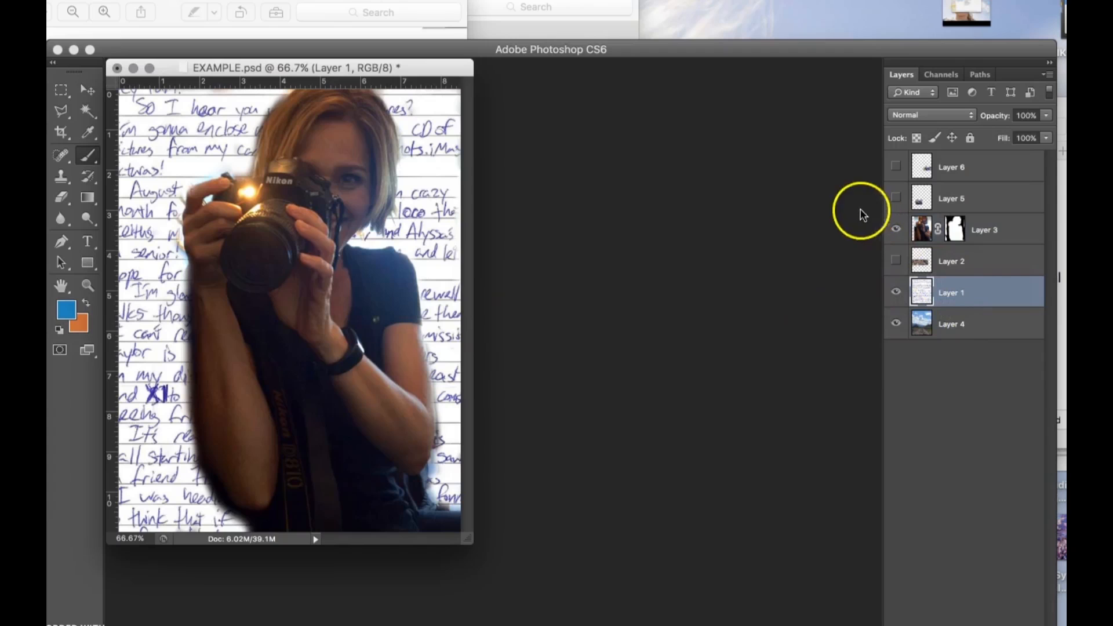
drag(464, 68, 634, 90)
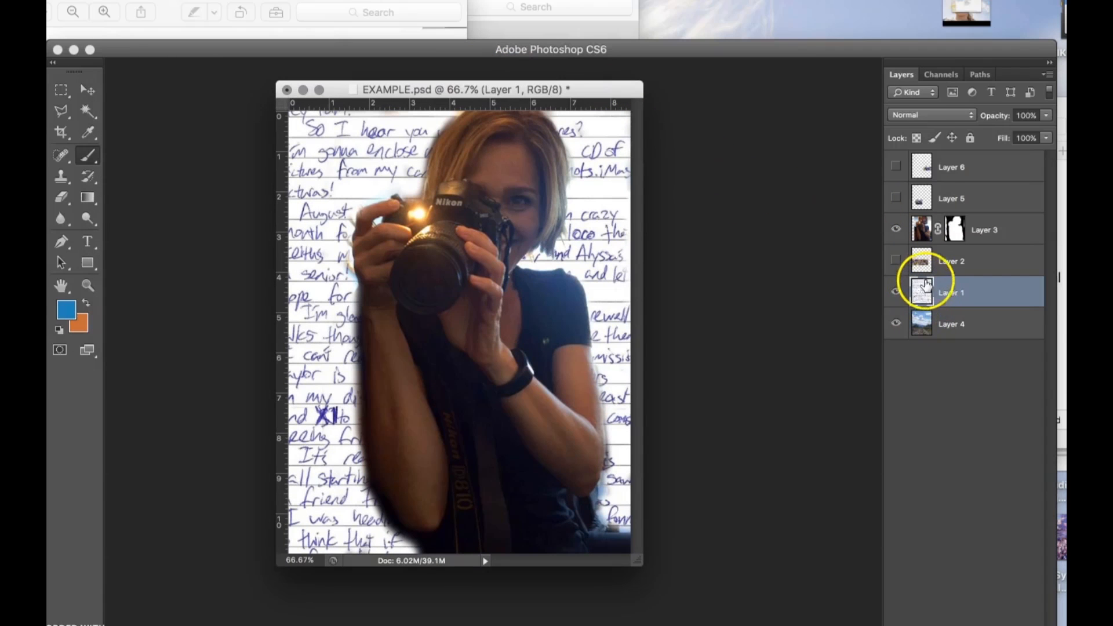
- Set Layer 1's blend mode to Multiply so the handwriting blends over the landscape
click(909, 117)
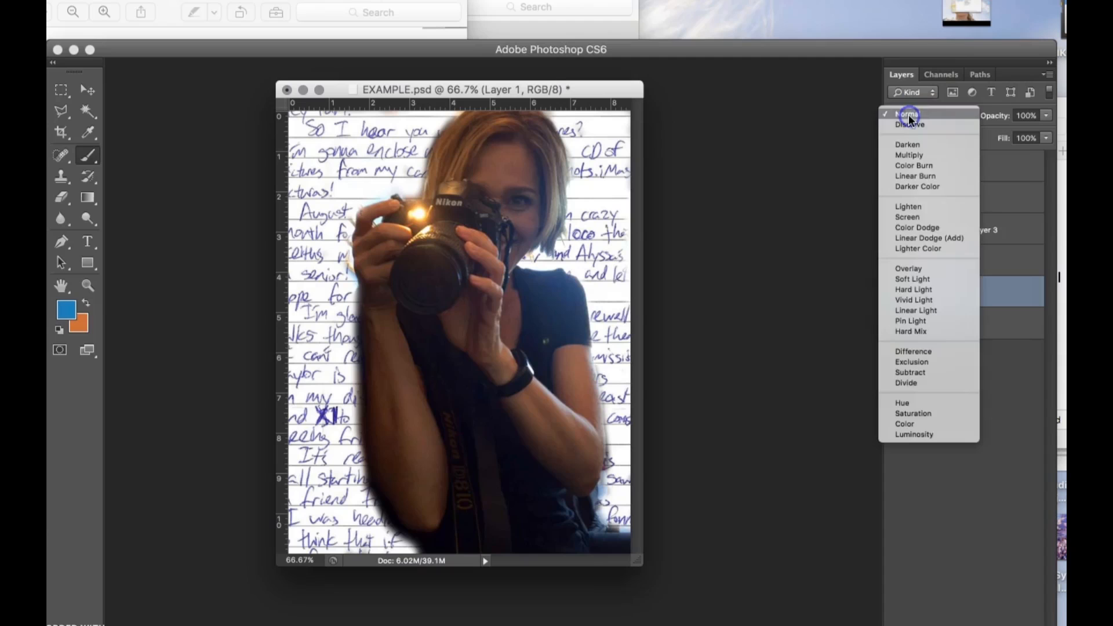
click(909, 146)
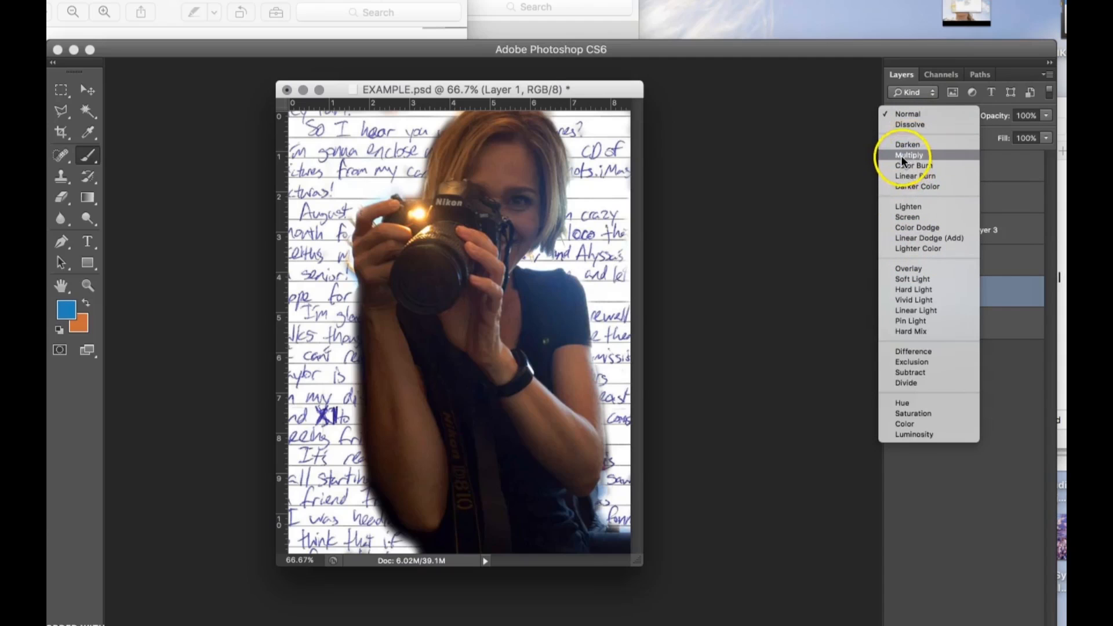
click(905, 157)
click(909, 123)
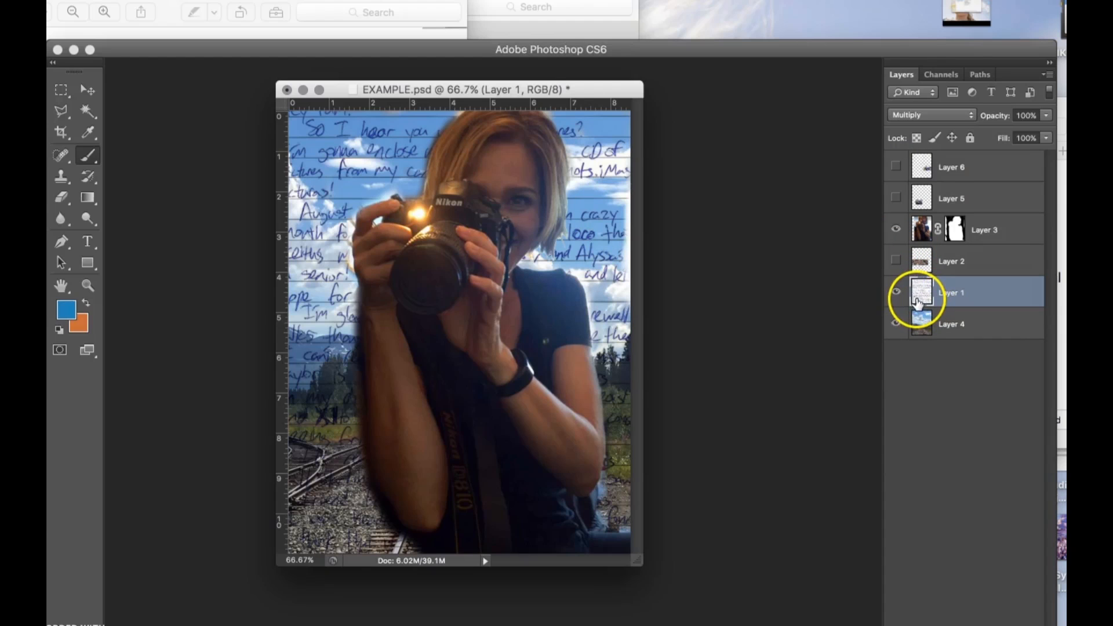
- Compare the image with Layer 1 hidden and shown, and try its Screen blend mode before returning to Multiply
click(899, 290)
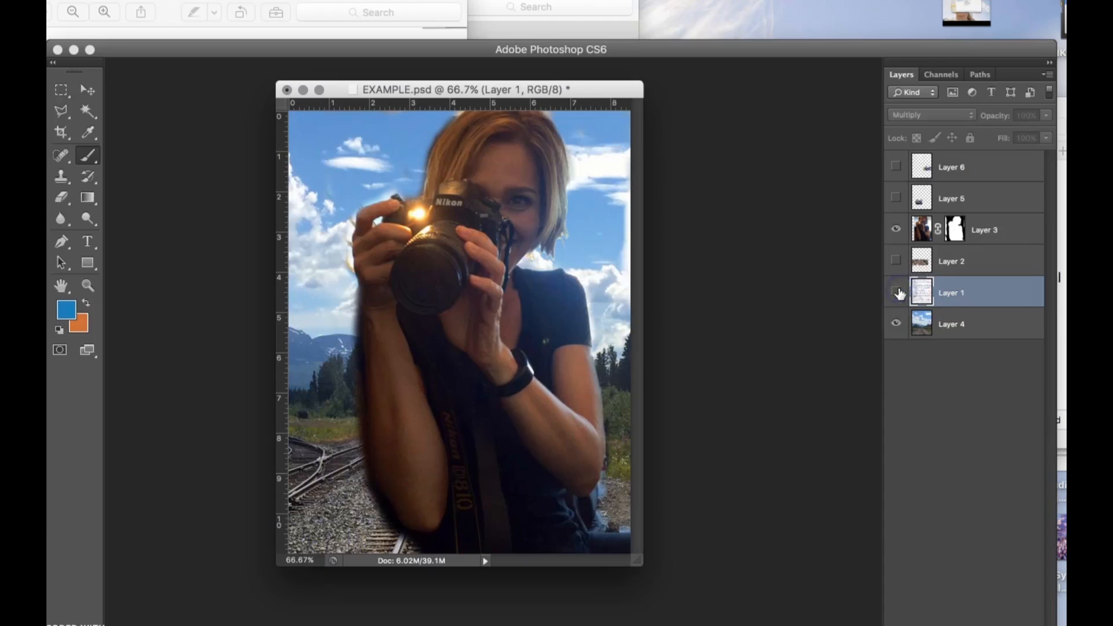
click(924, 293)
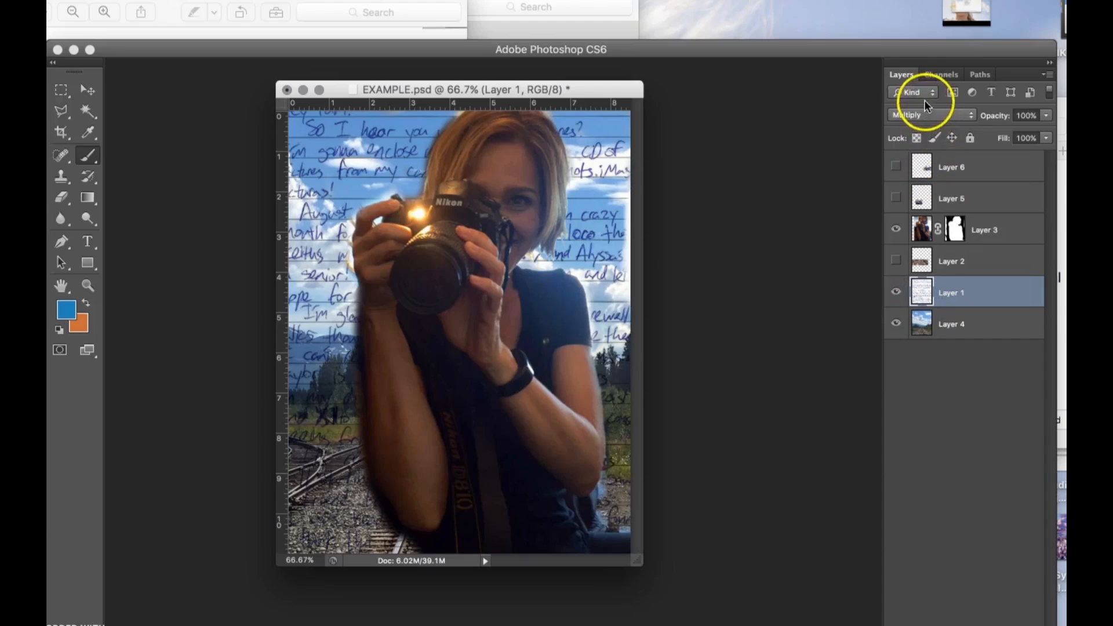
click(917, 118)
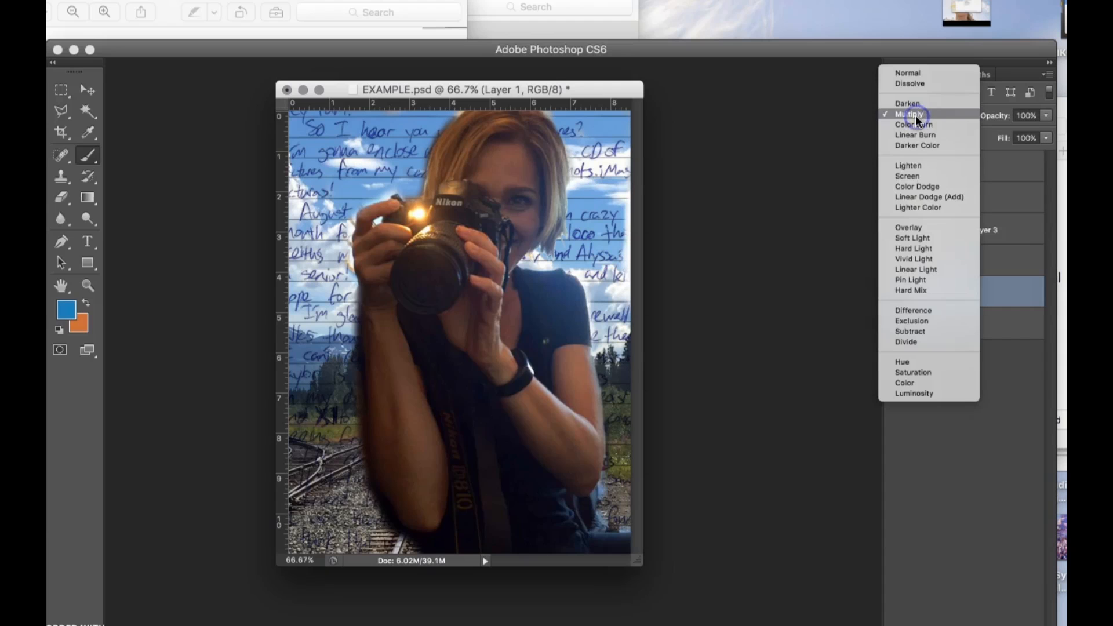
click(914, 177)
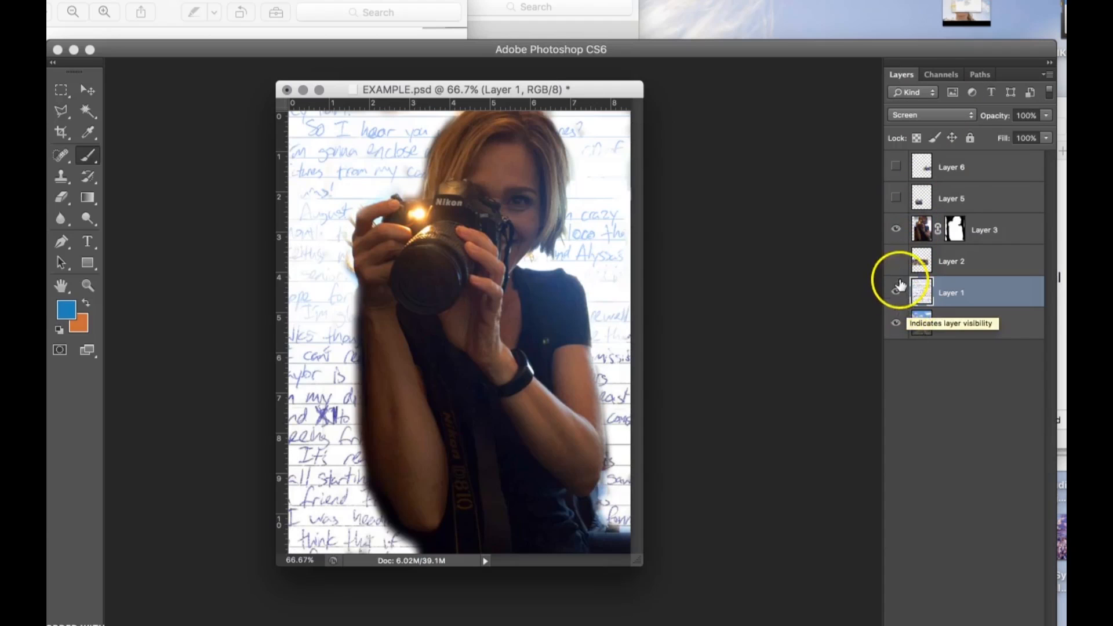
click(934, 115)
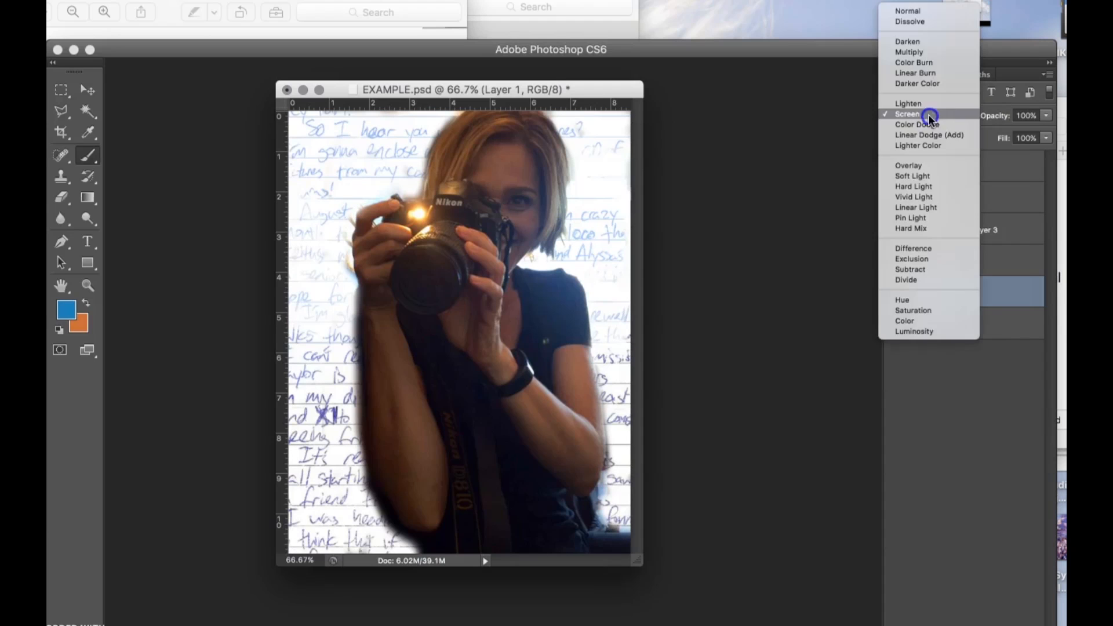
click(920, 52)
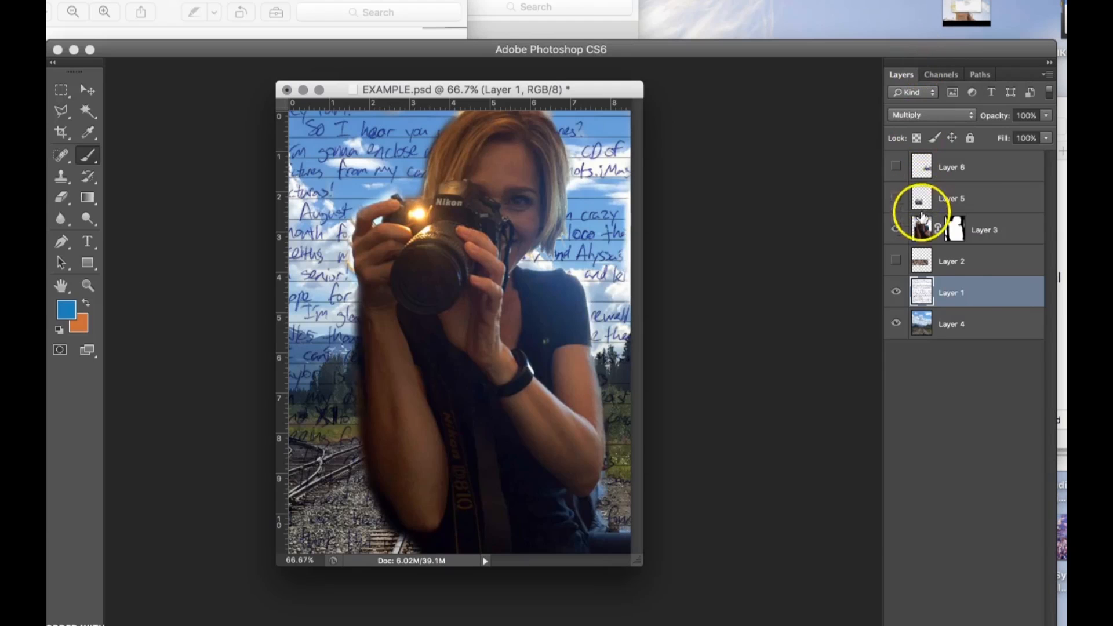
- Show the crowd photo on Layer 2, stack it above Layer 3, and move it to the bottom of the canvas
click(899, 255)
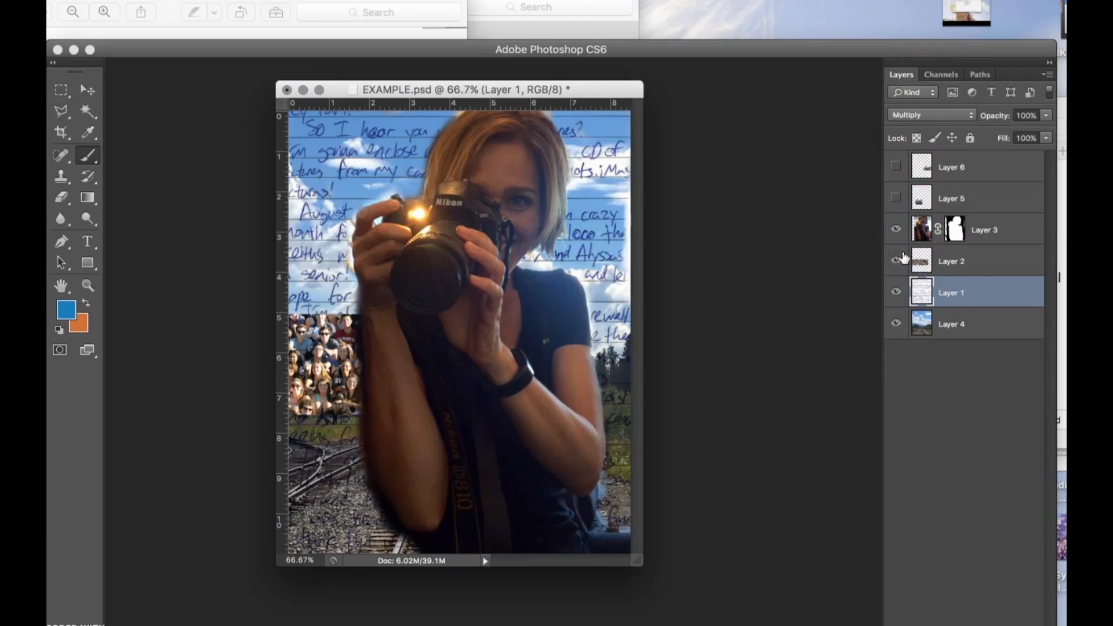
drag(951, 293, 986, 255)
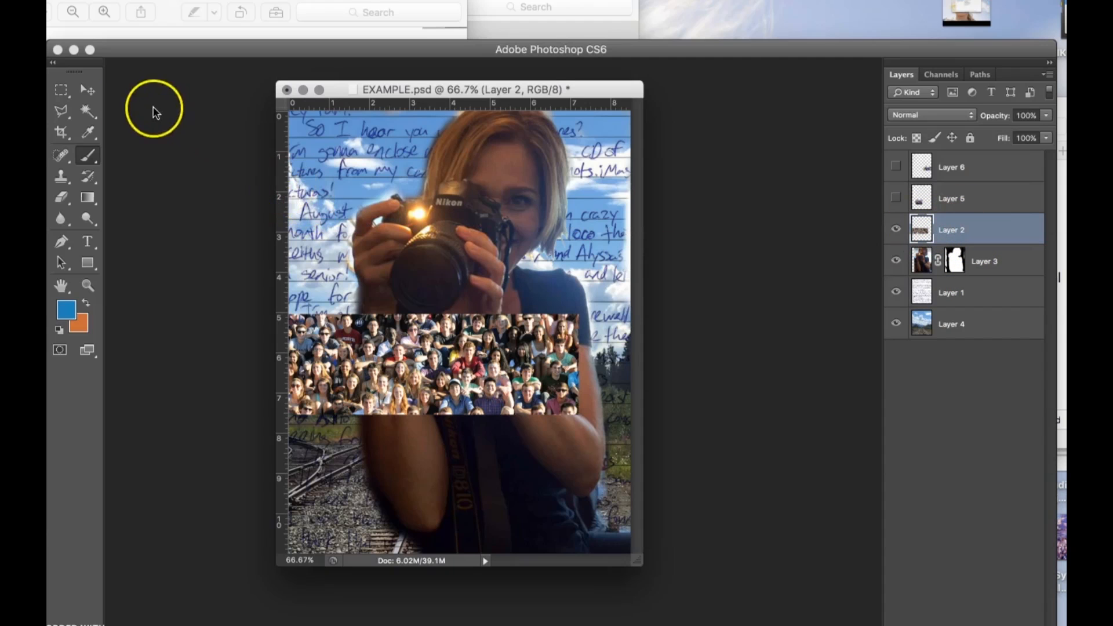
click(90, 90)
drag(376, 359, 404, 486)
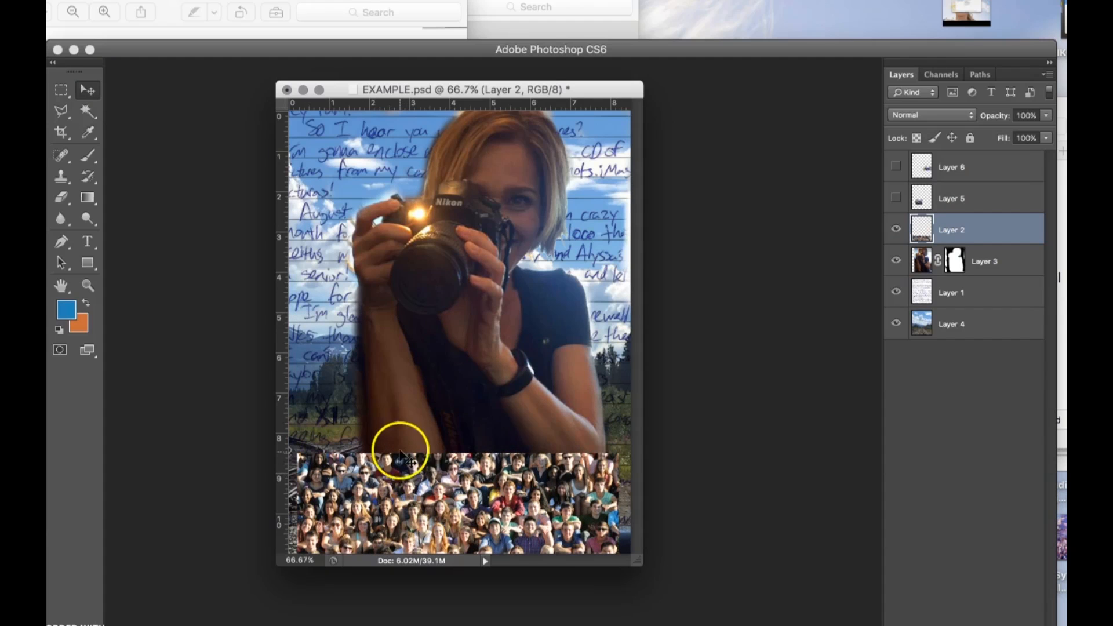
- Enlarge the crowd photo on Layer 2 with Free Transform to span the canvas width along the bottom, and apply it
key(super+t)
drag(618, 456, 748, 345)
drag(563, 478, 525, 481)
key(Return)
click(80, 88)
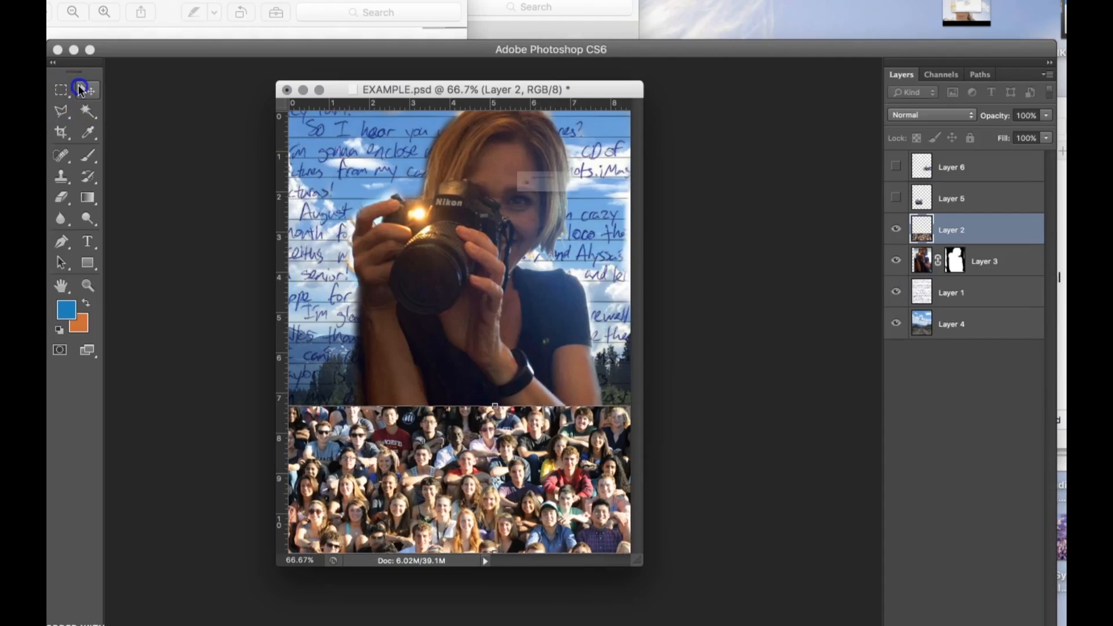
click(711, 218)
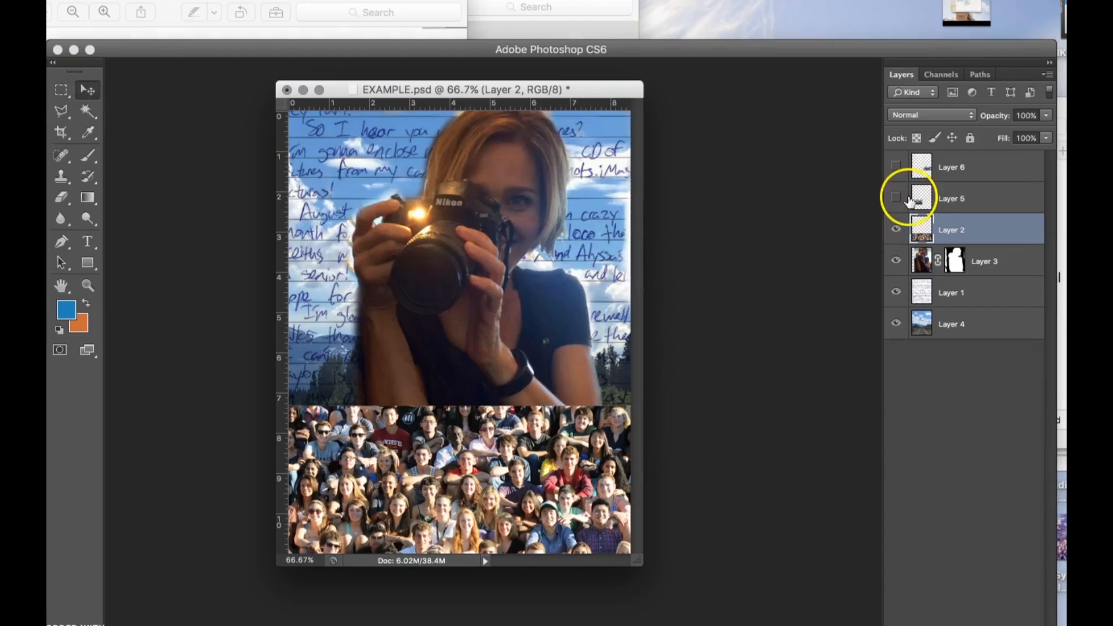
- Show the graduation crowd photo on Layer 5, enlarge it with Free Transform, move it to the canvas's left edge, and apply the transform
click(897, 199)
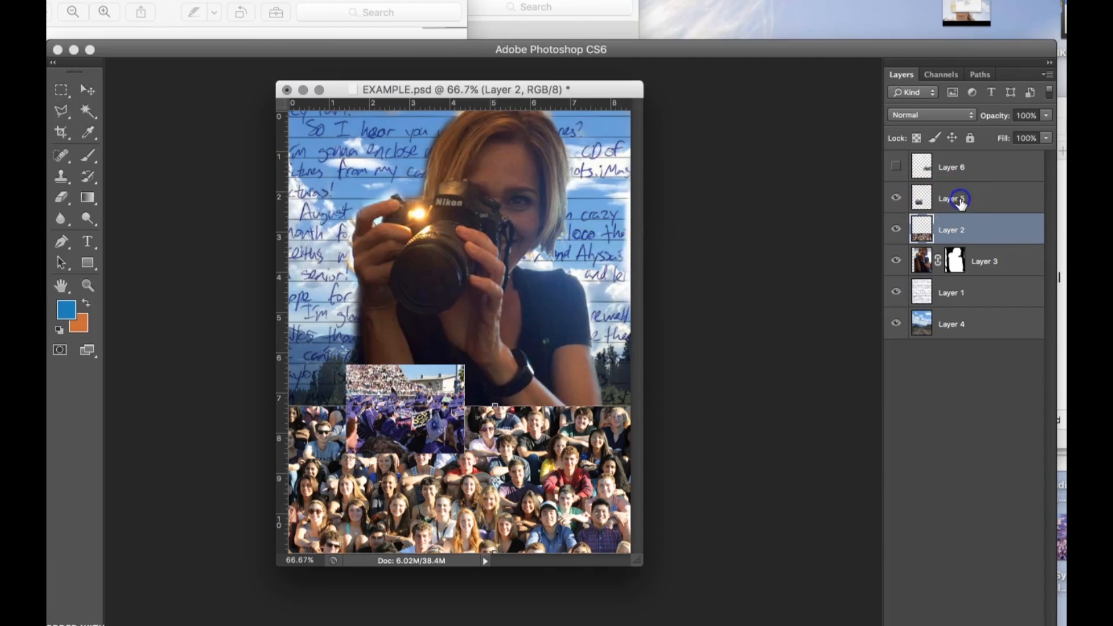
click(87, 90)
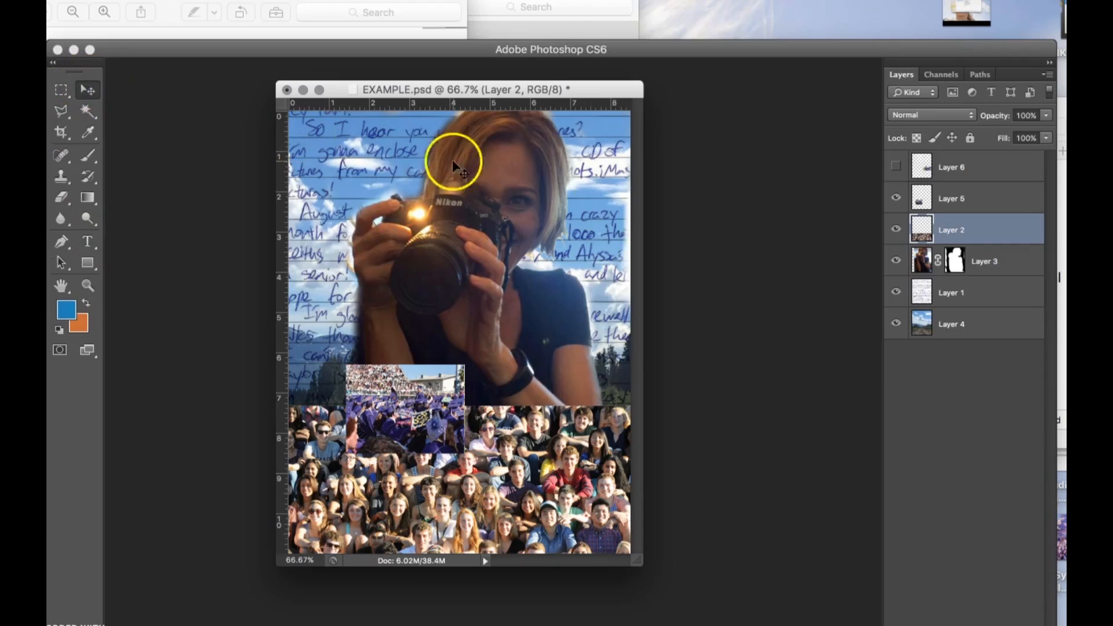
click(937, 200)
key(super+t)
drag(467, 367, 540, 277)
drag(480, 400, 405, 413)
click(87, 92)
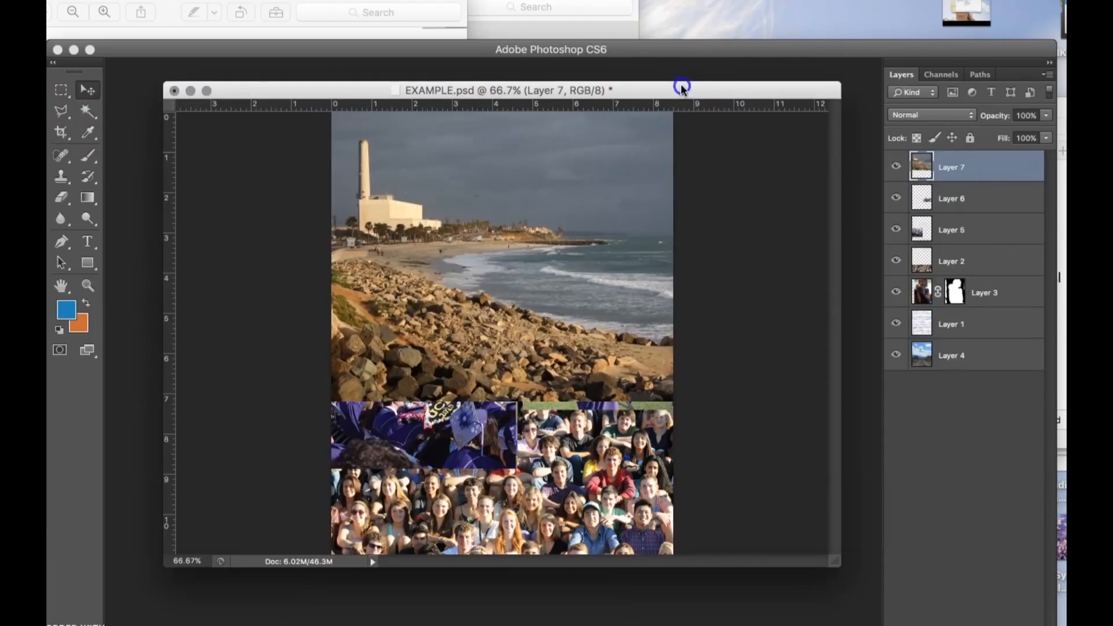
- Stack the beach photo on Layer 7 below the woman on Layer 3 and above the handwriting on Layer 1
drag(678, 85, 661, 80)
drag(918, 153, 958, 306)
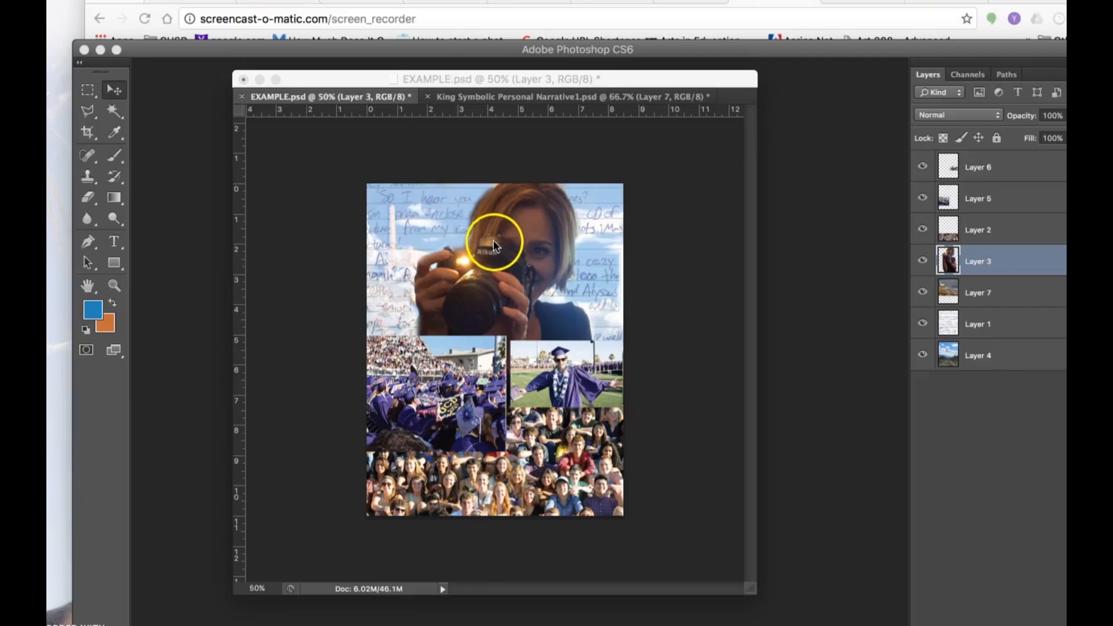
- Switch to the finished Symbolic Personal Narrative1 document and show its Rectangle 1 layer to tint the composite blue
click(568, 99)
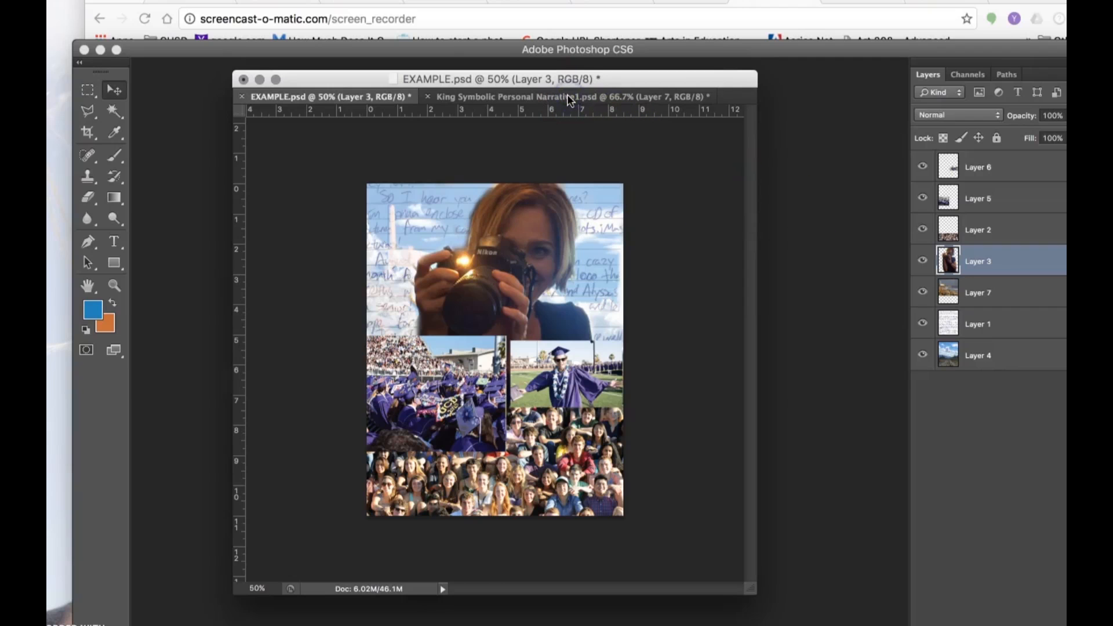
click(458, 97)
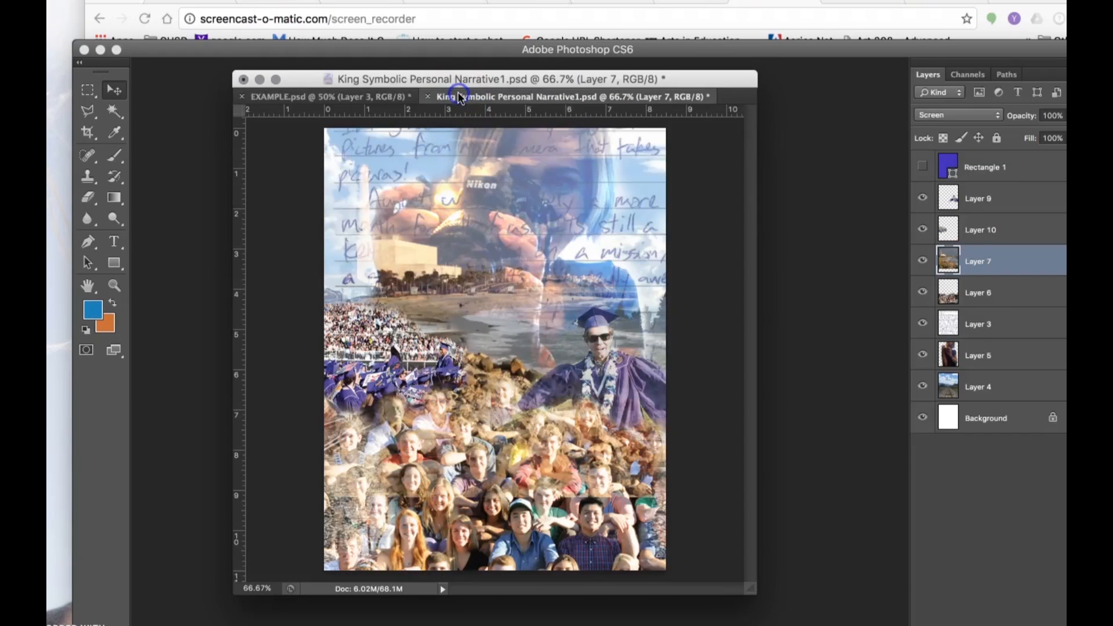
click(923, 167)
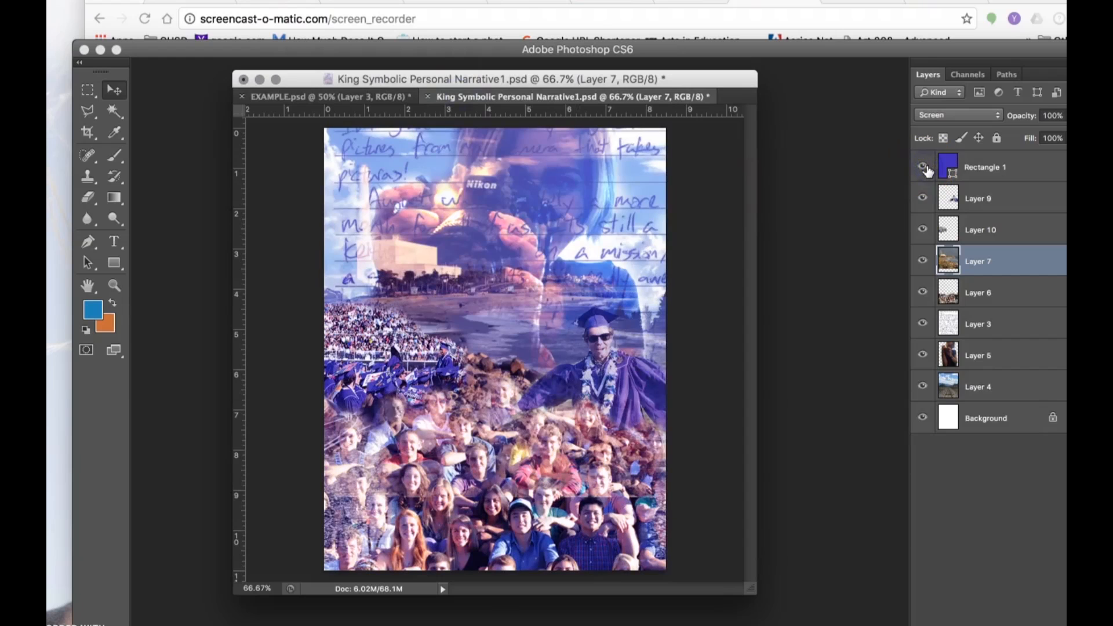
double_click(656, 79)
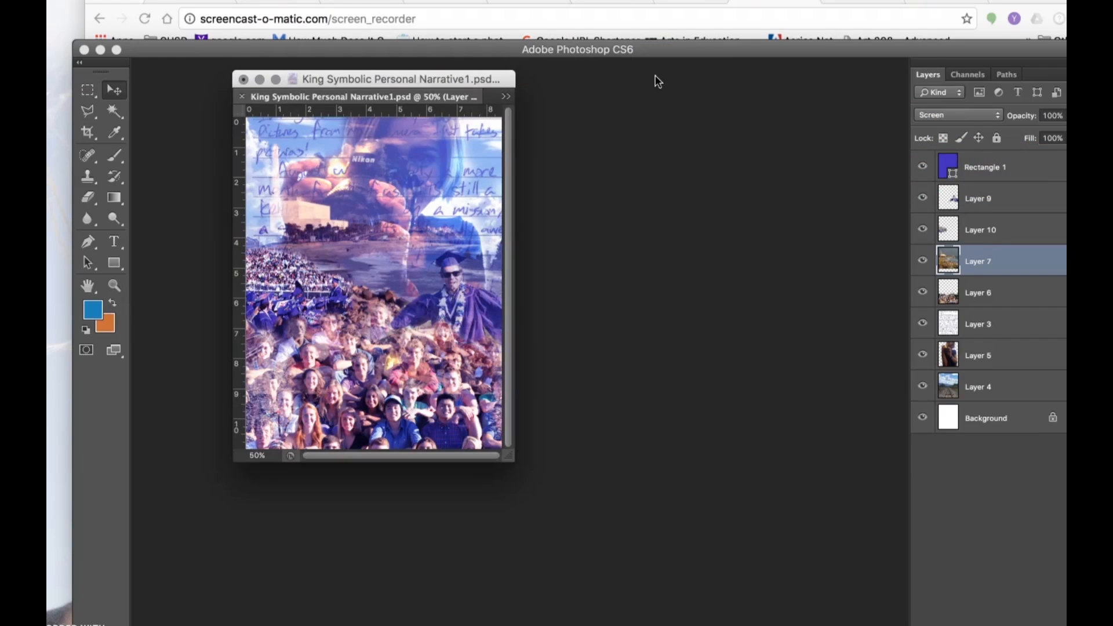
- Save a JPEG copy of the finished composite in the same folder, with Maximum quality 10 and the Baseline ("Standard") format option
drag(223, 46, 224, 20)
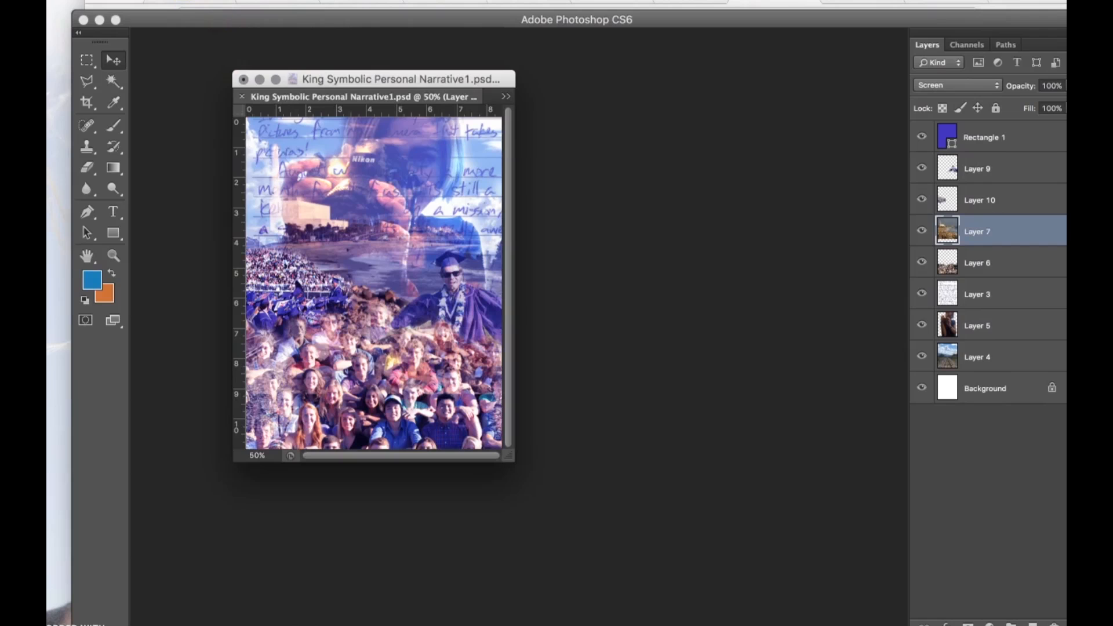
click(131, 1)
click(186, 149)
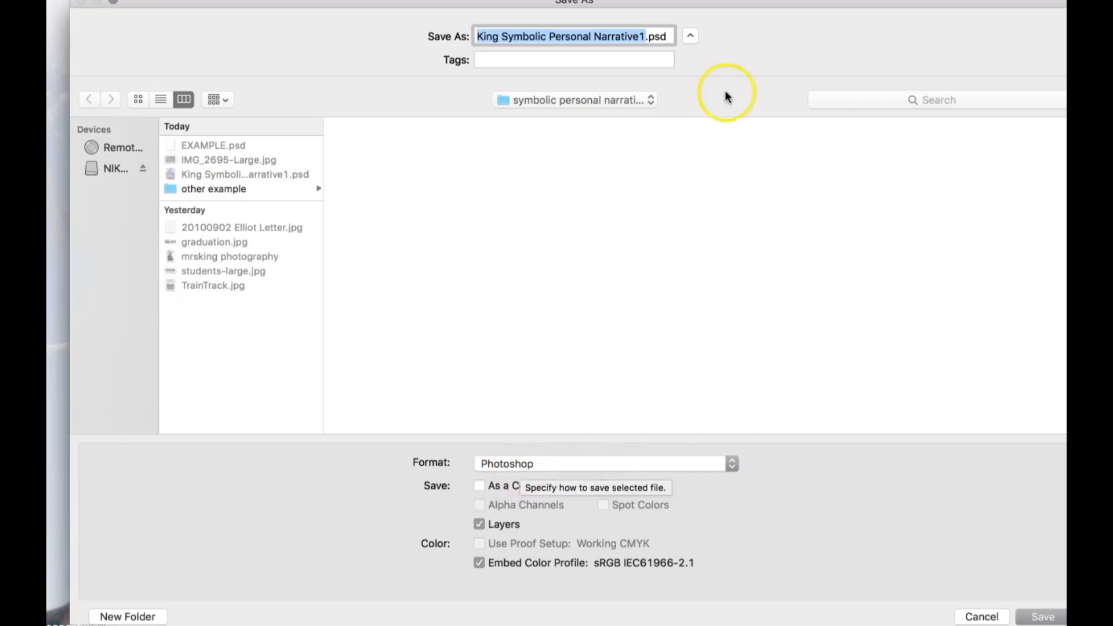
click(565, 464)
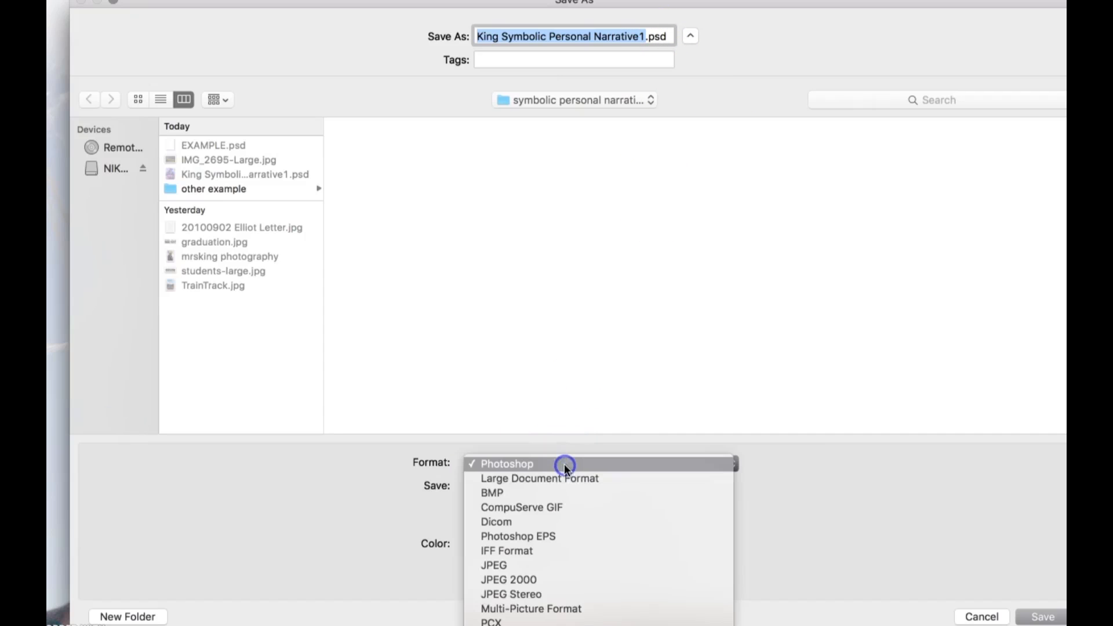
click(564, 565)
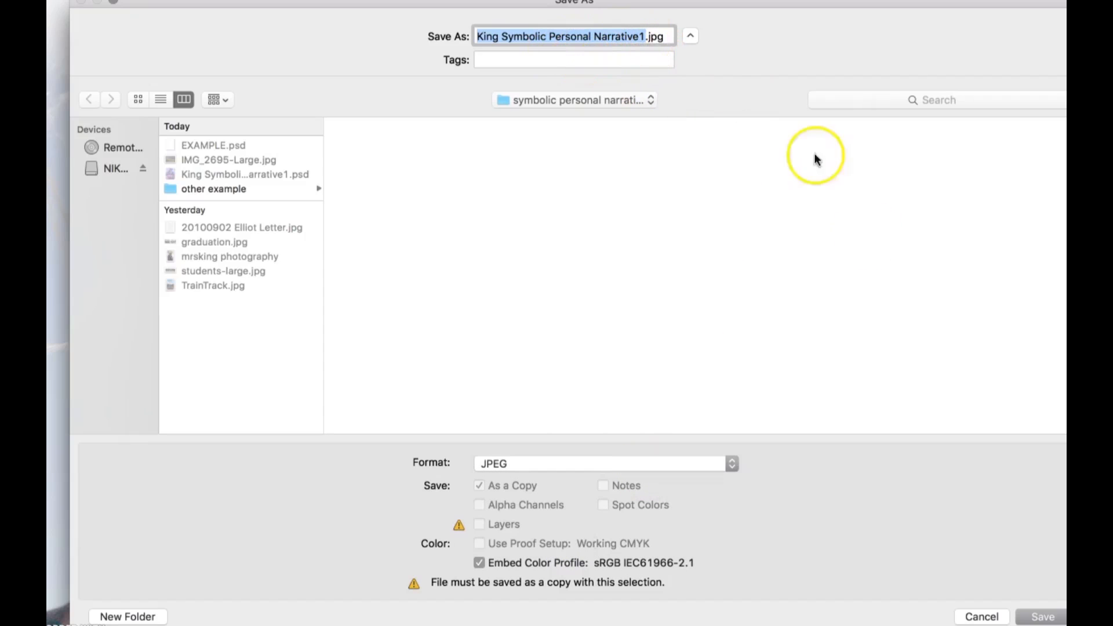
click(1040, 618)
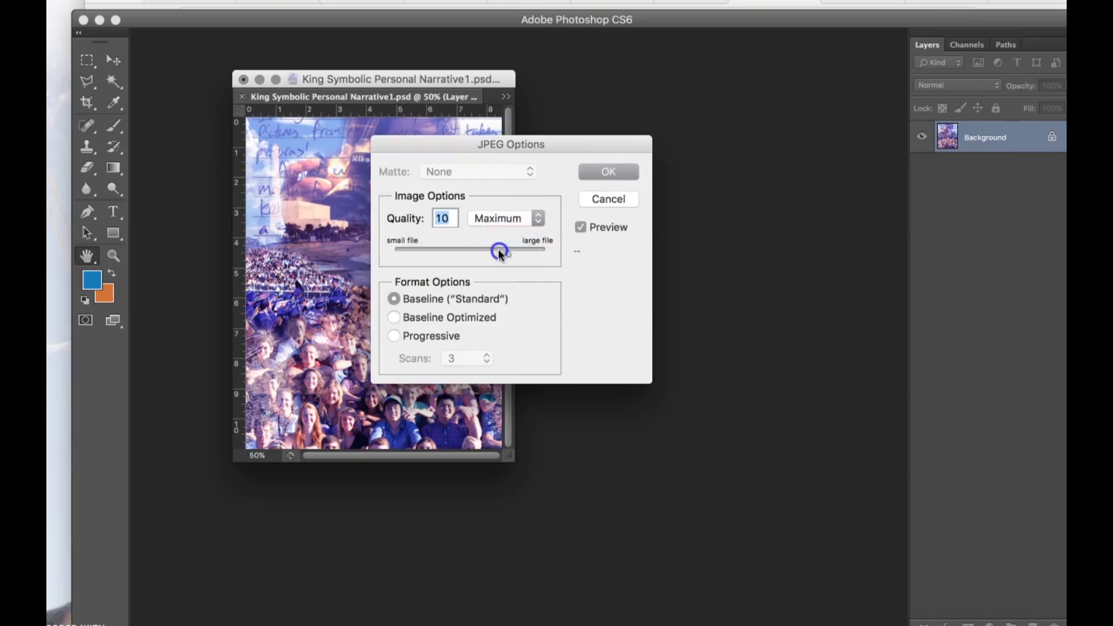
click(627, 174)
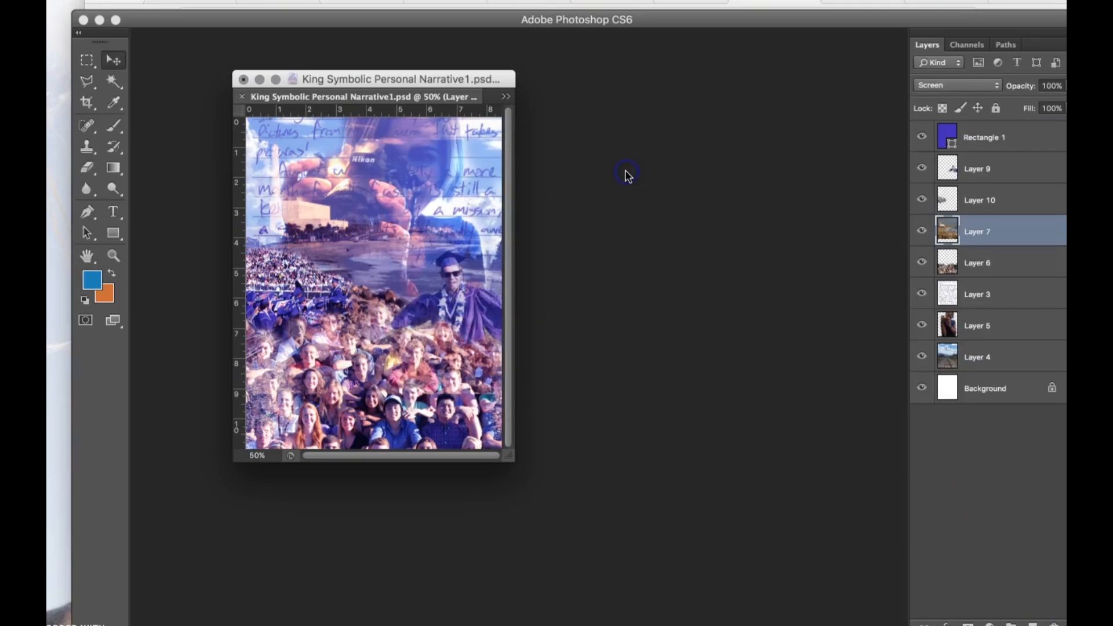
- Minimize the open windows and select the saved JPEG in Finder's symbolic personal narrative files folder to preview it
click(100, 21)
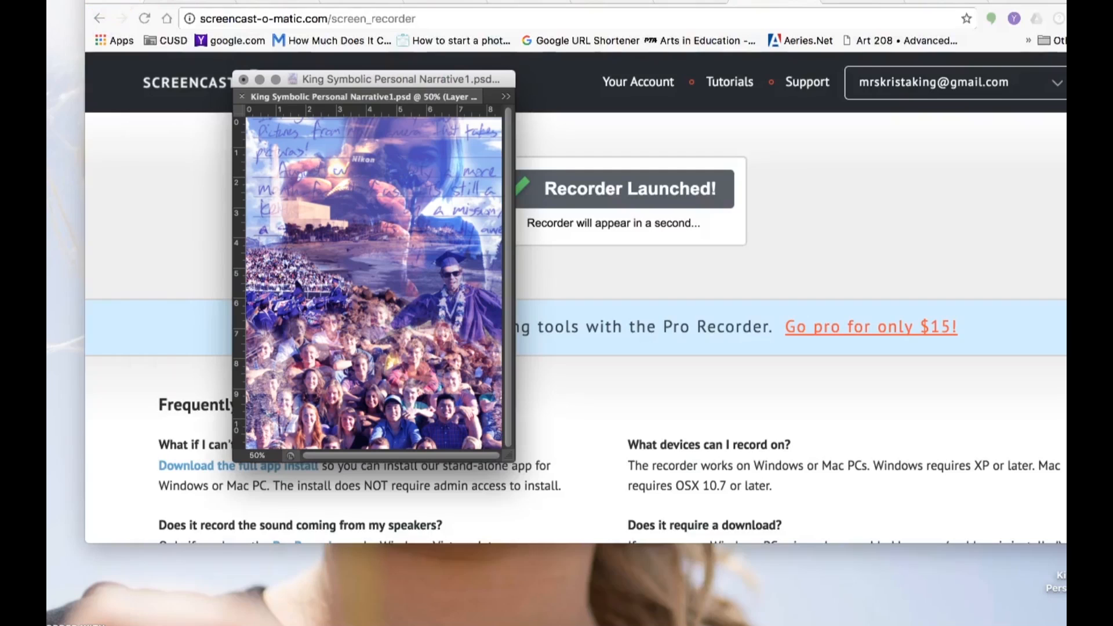
click(114, 0)
click(260, 79)
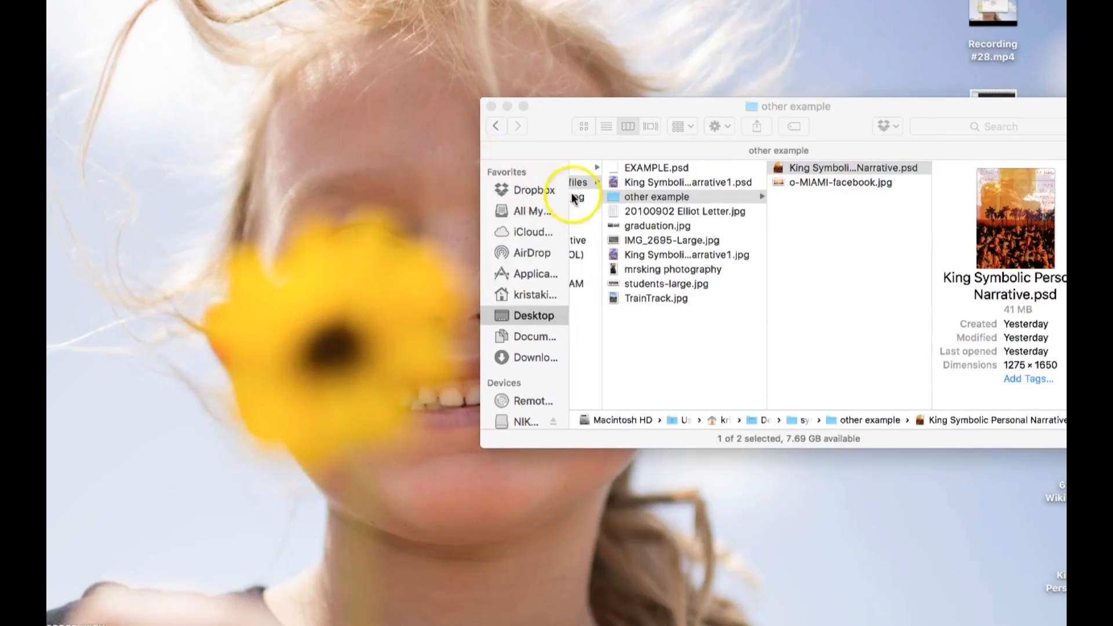
click(717, 186)
click(705, 182)
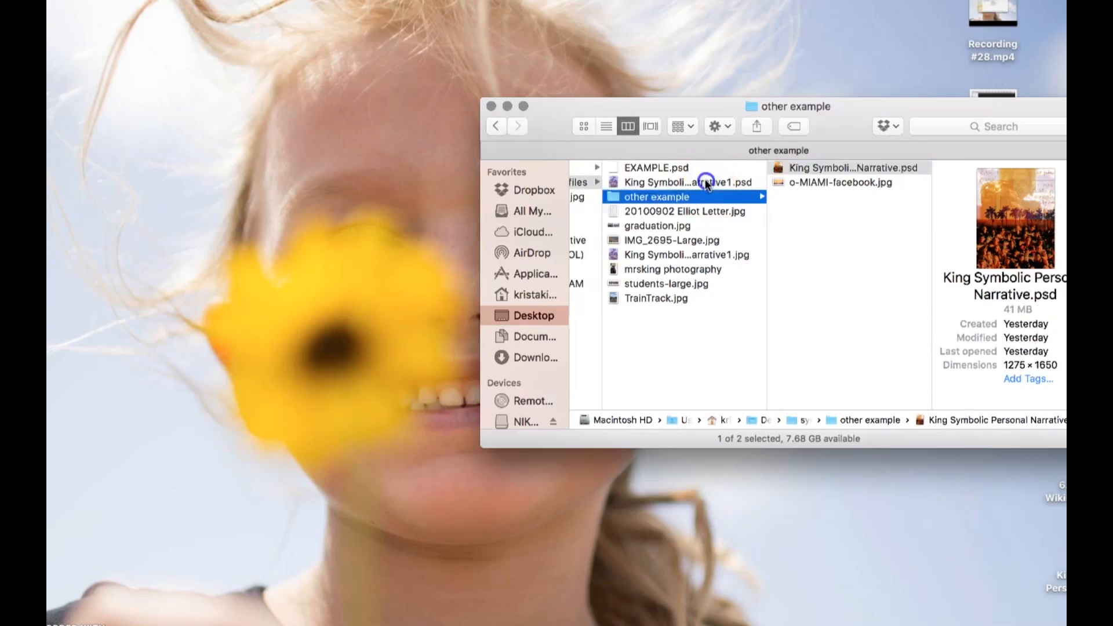
click(669, 255)
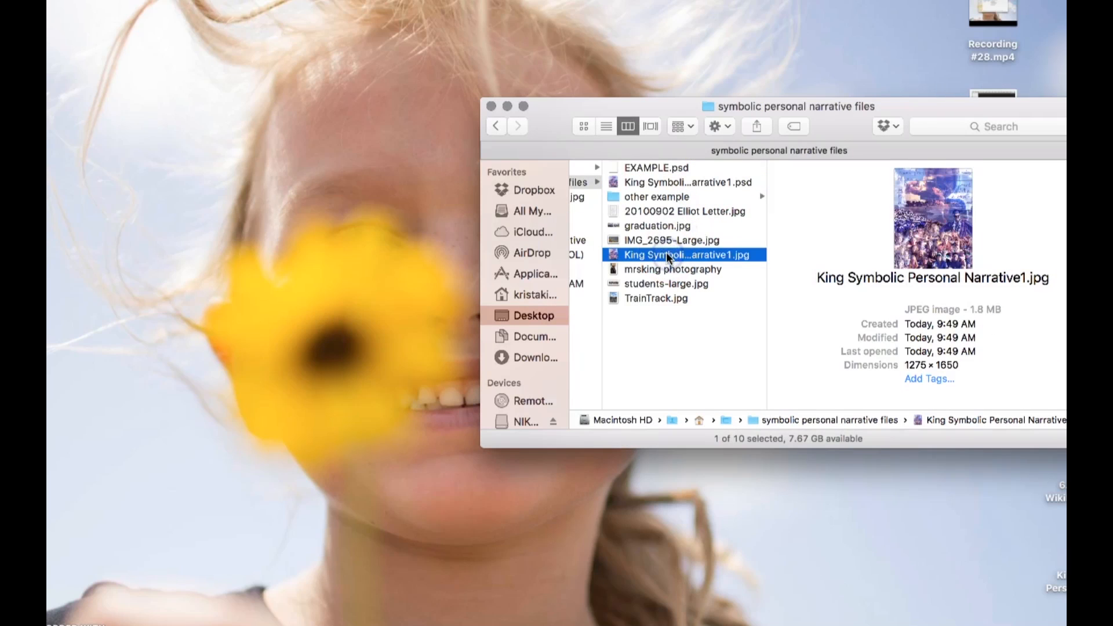